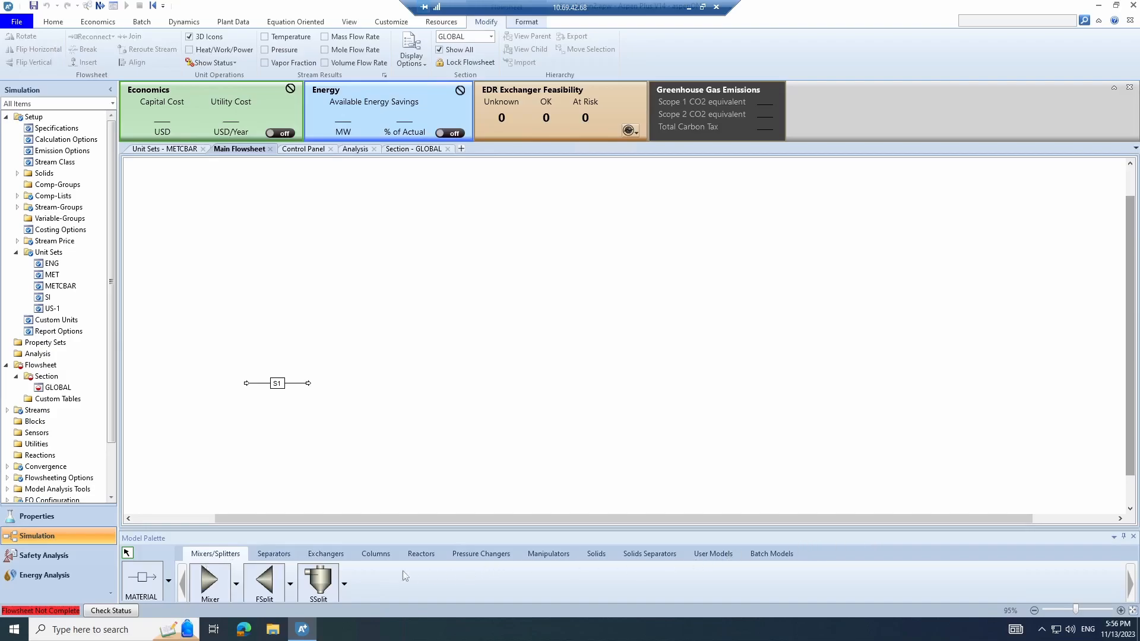
Place a Pump block on the flowsheet just downstream of stream S1
click(373, 558)
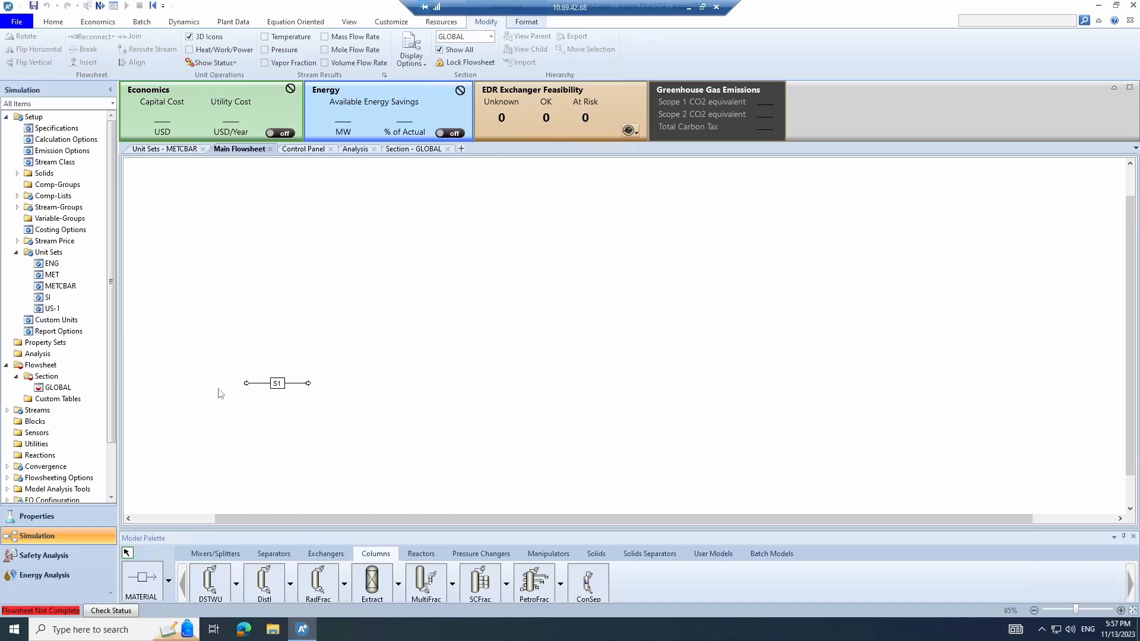
click(505, 552)
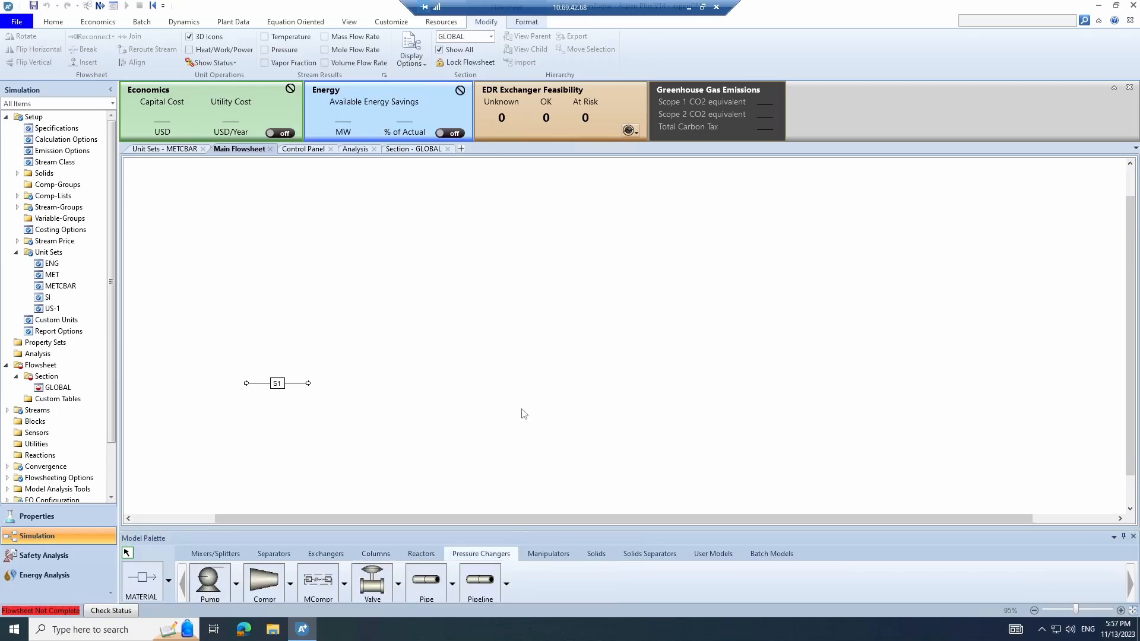
click(209, 580)
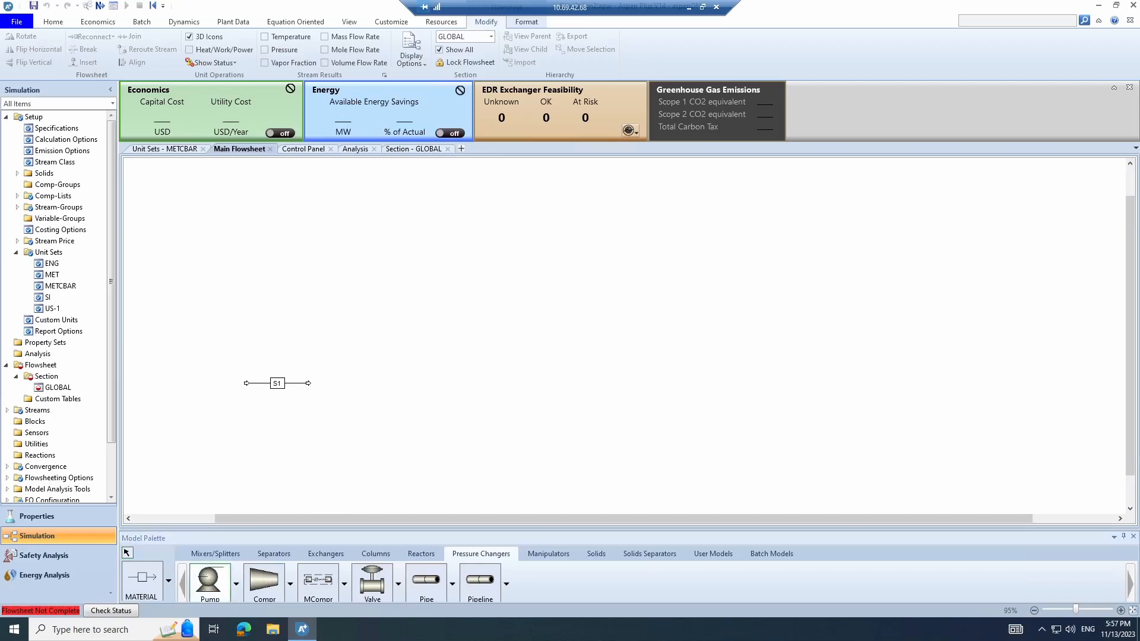
click(343, 382)
click(127, 553)
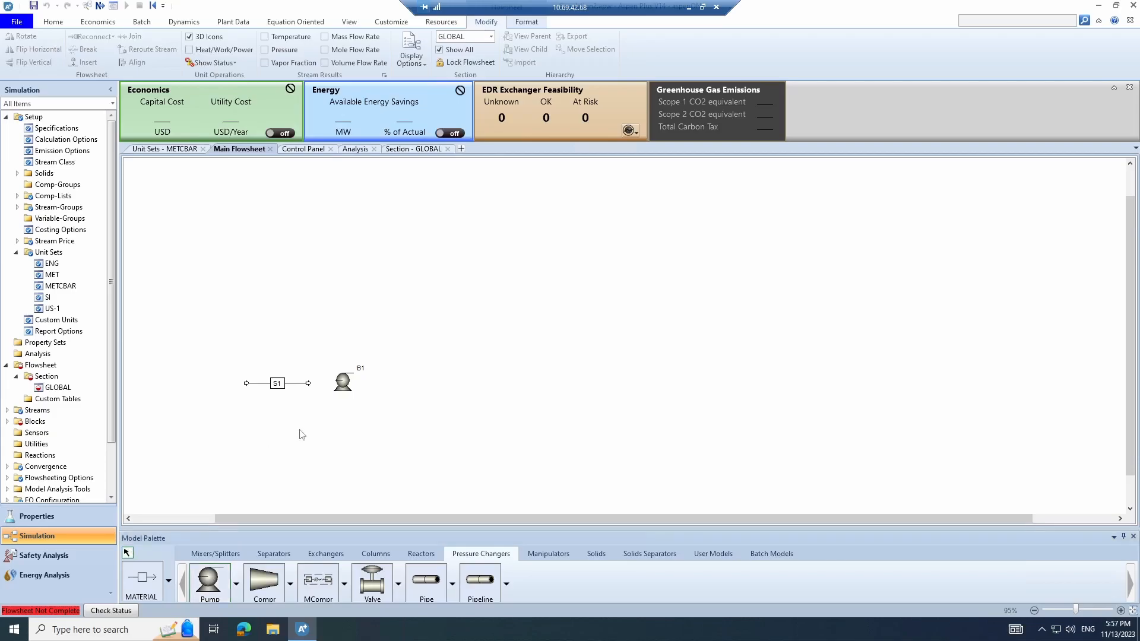
Reconnect the destination of stream S1 to the inlet of pump B1
right_click(307, 383)
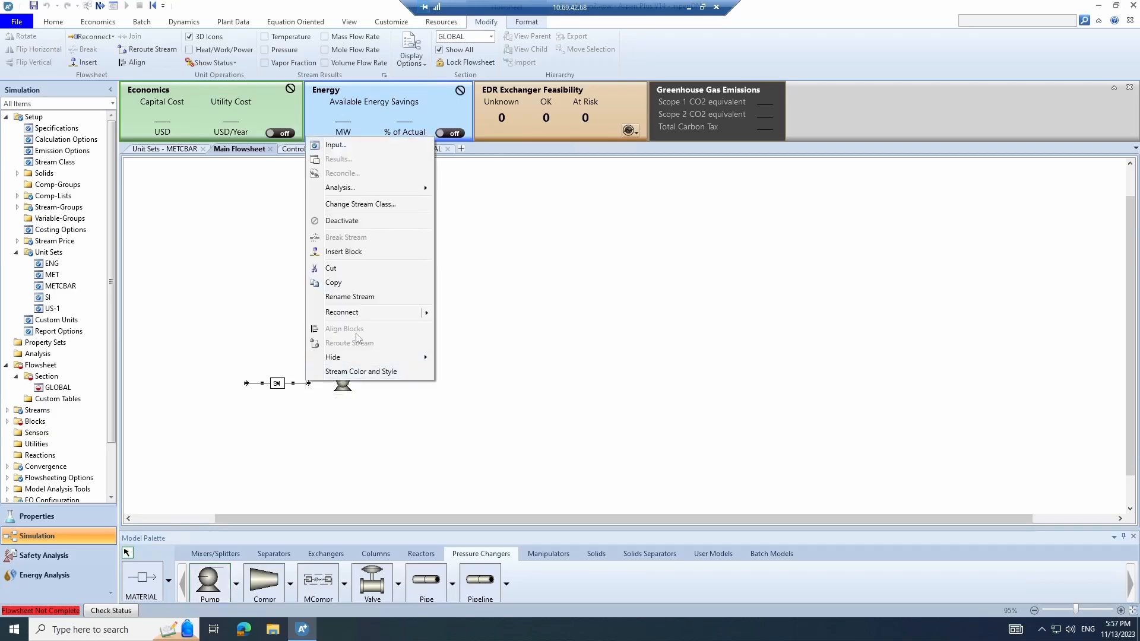
click(348, 312)
click(347, 385)
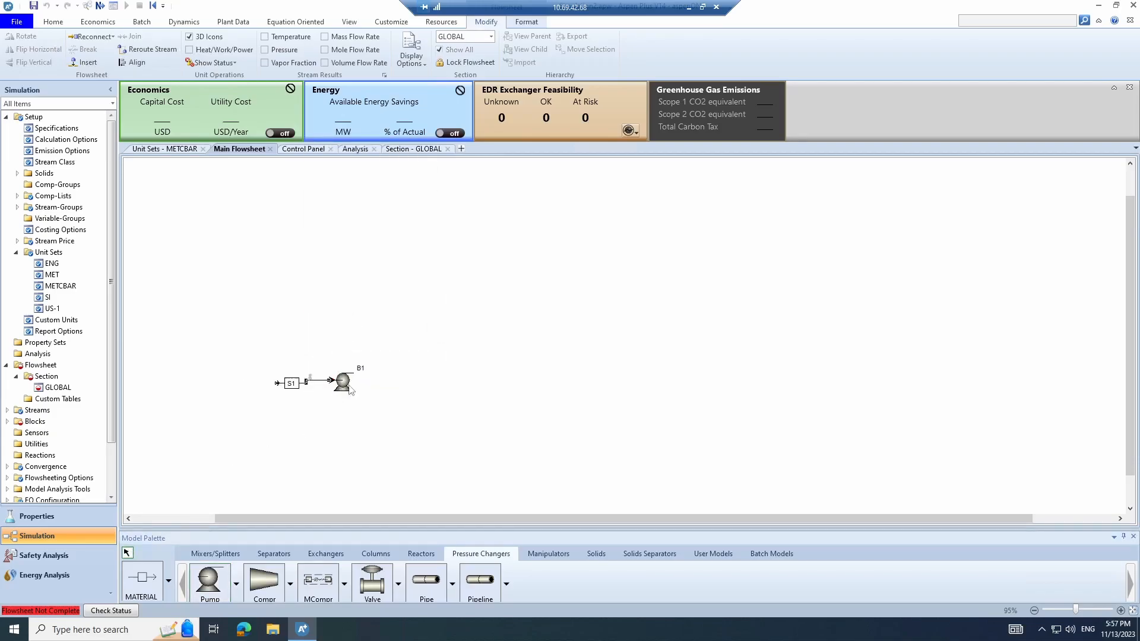
Draw a material outlet stream from the discharge port of pump B1
click(142, 579)
click(361, 372)
click(395, 374)
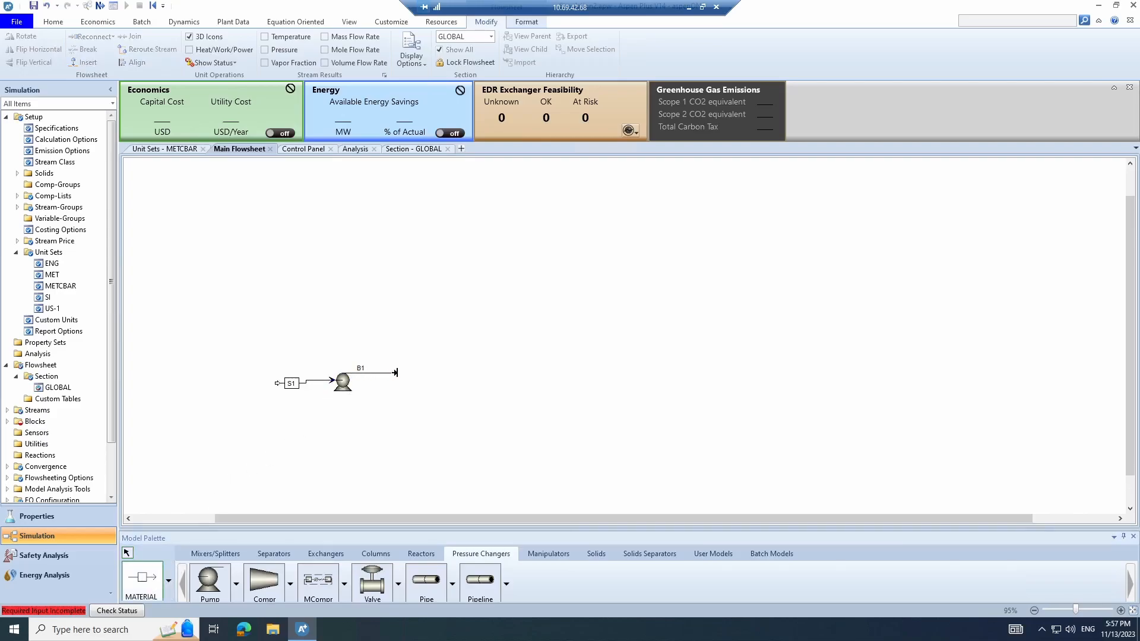
click(126, 553)
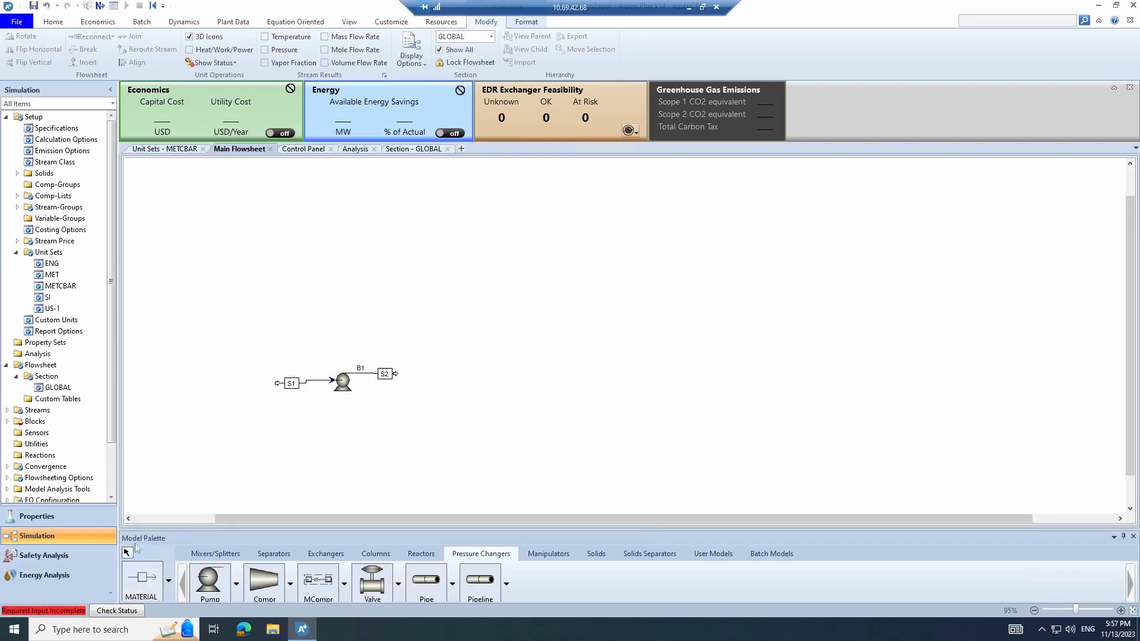
Specify pump B1 with a pump efficiency of 0.85 and a discharge pressure of 5 atm
click(341, 387)
double_click(342, 387)
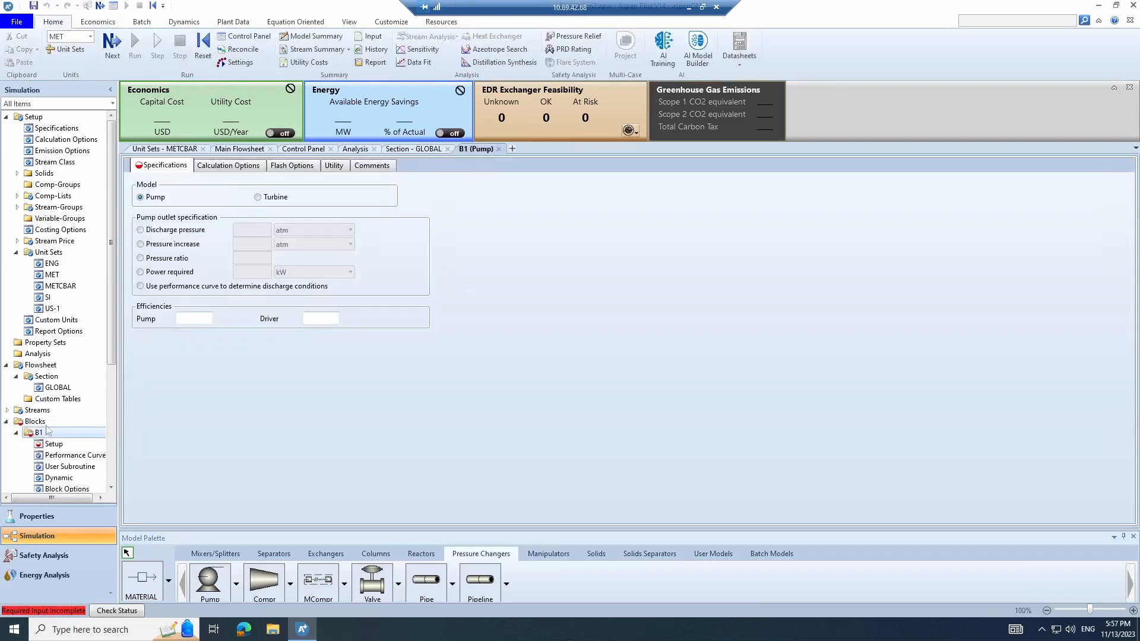
click(193, 319)
text(0.85)
click(187, 389)
click(203, 233)
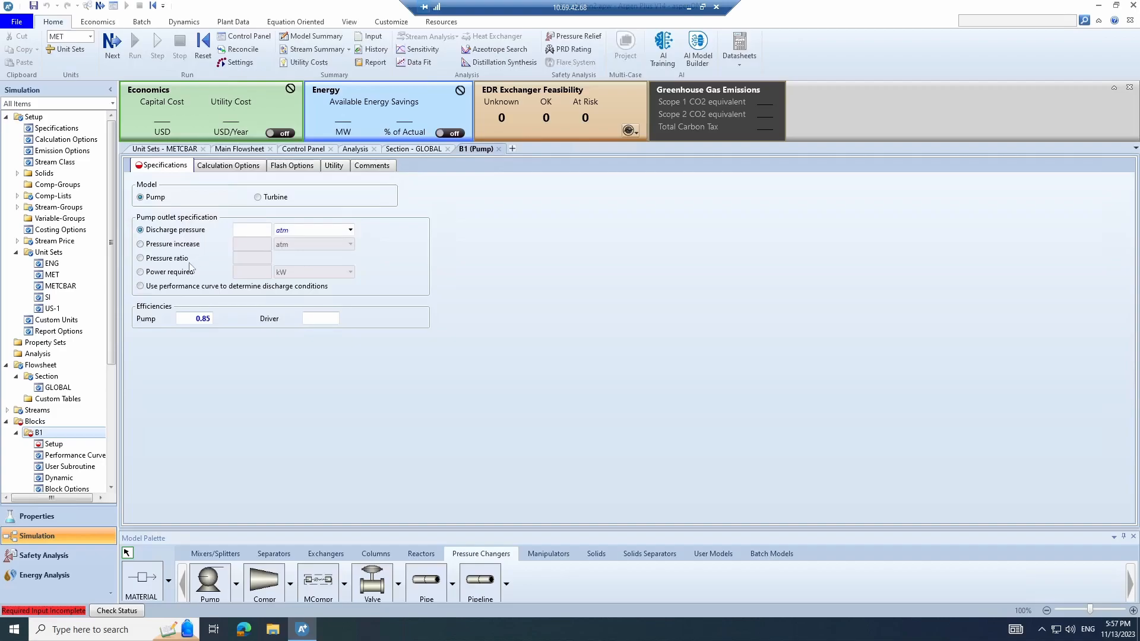
click(261, 236)
click(340, 423)
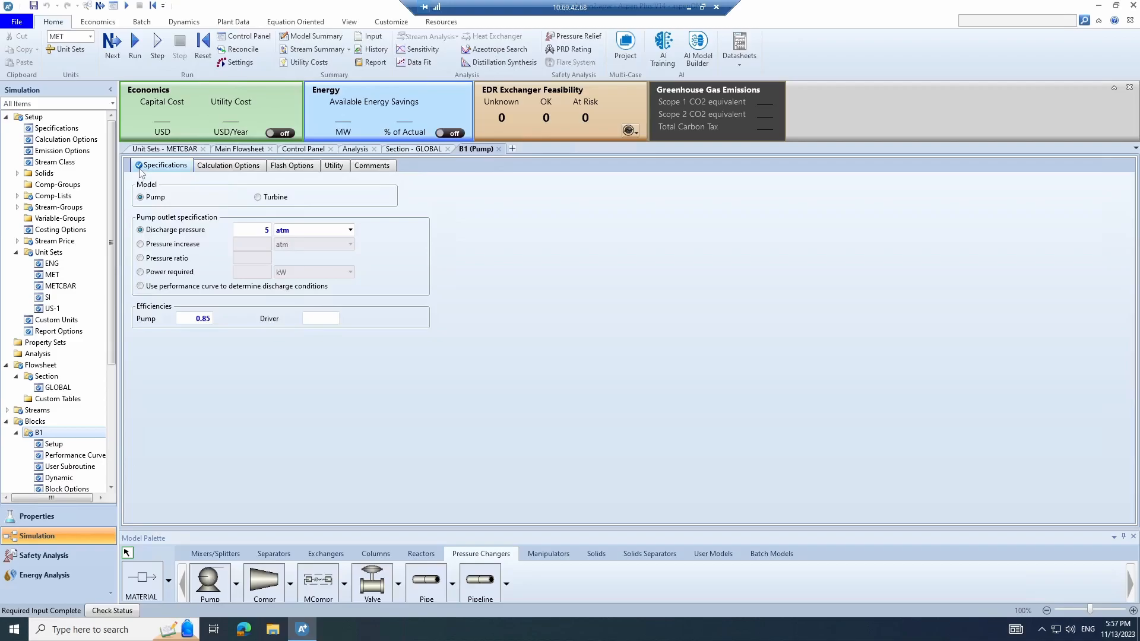
Place a RadFrac column with condenser and reboiler on the main flowsheet and align it beside the end of stream S2
click(245, 150)
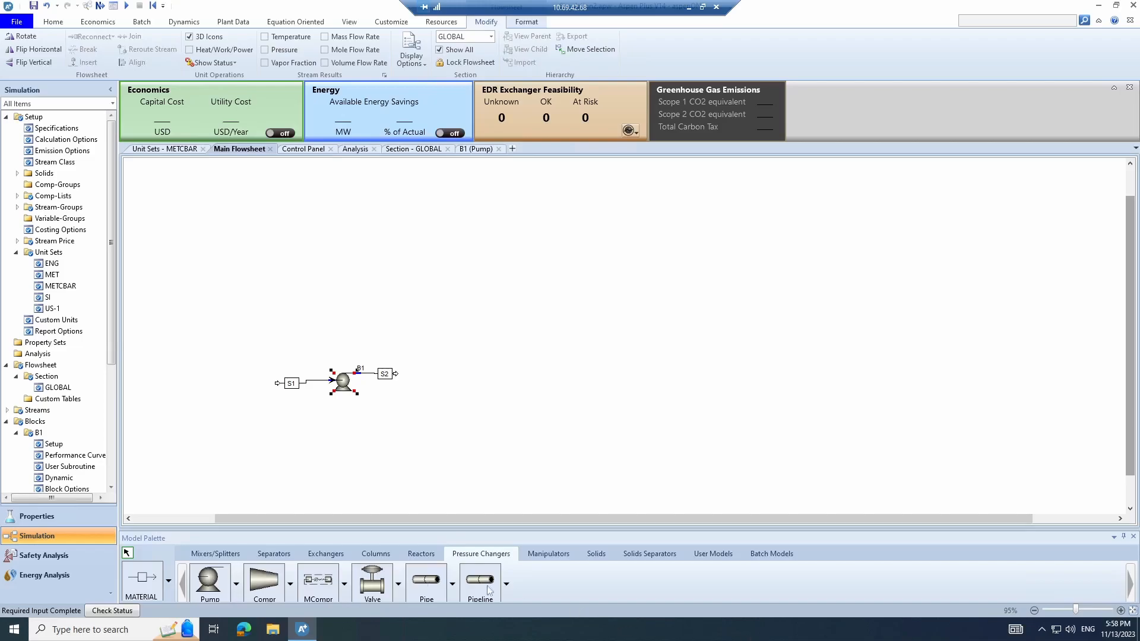
click(366, 555)
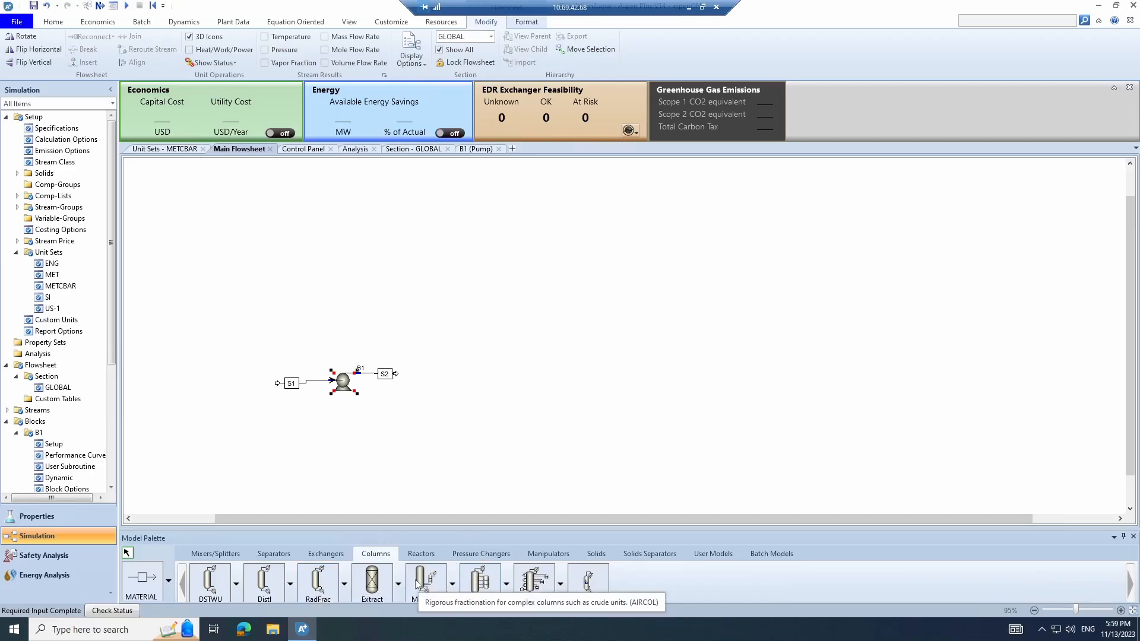
click(327, 576)
click(442, 388)
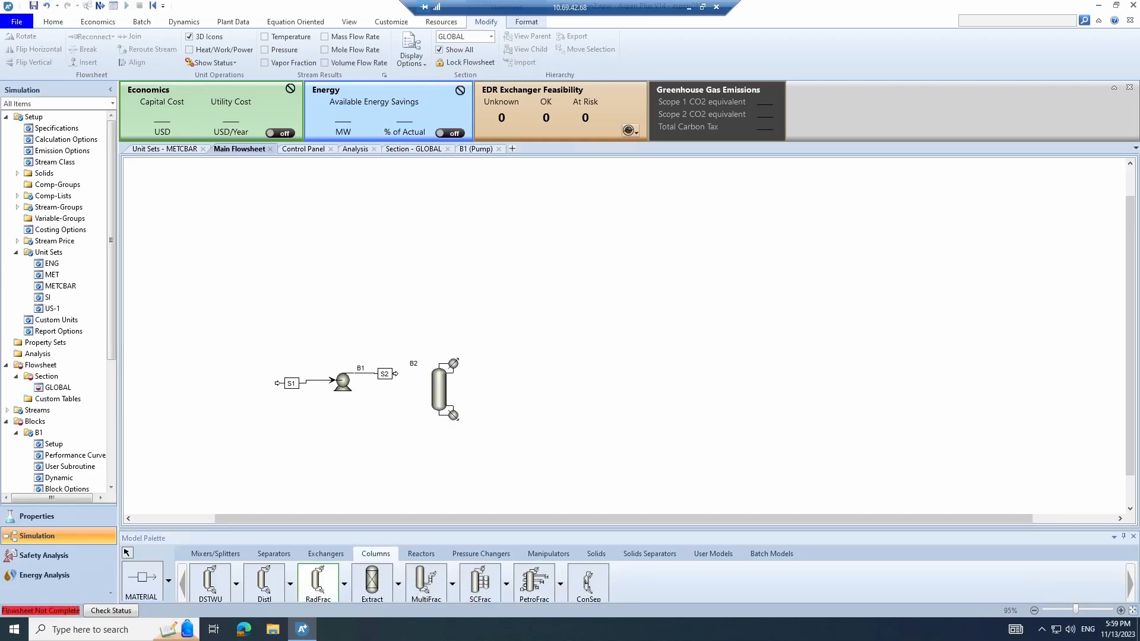
click(127, 553)
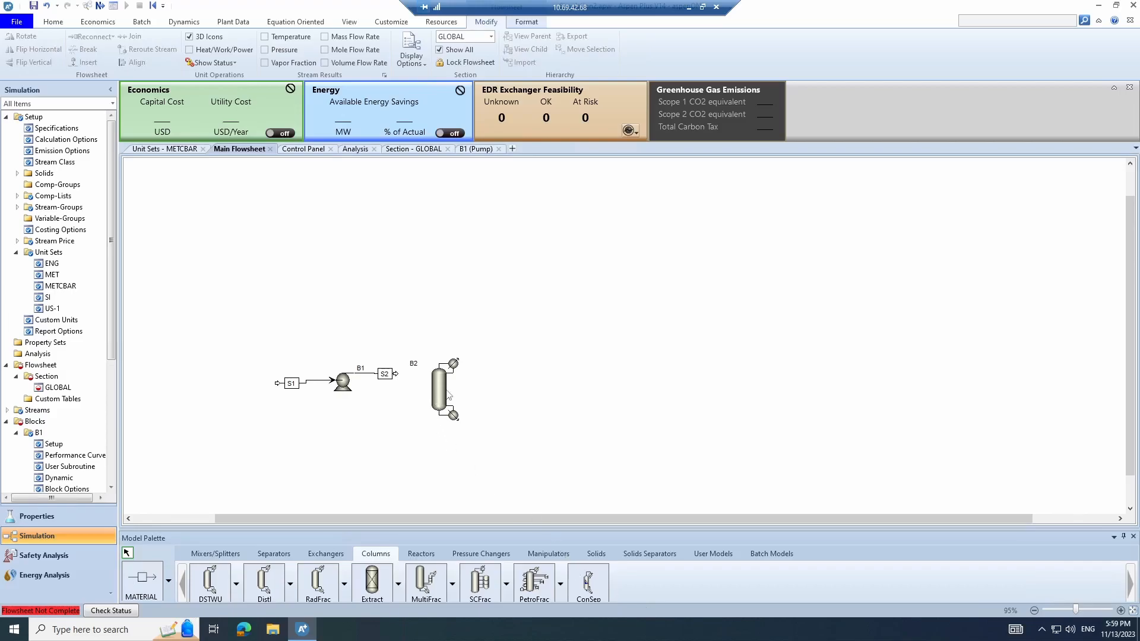
drag(439, 392, 427, 367)
click(535, 409)
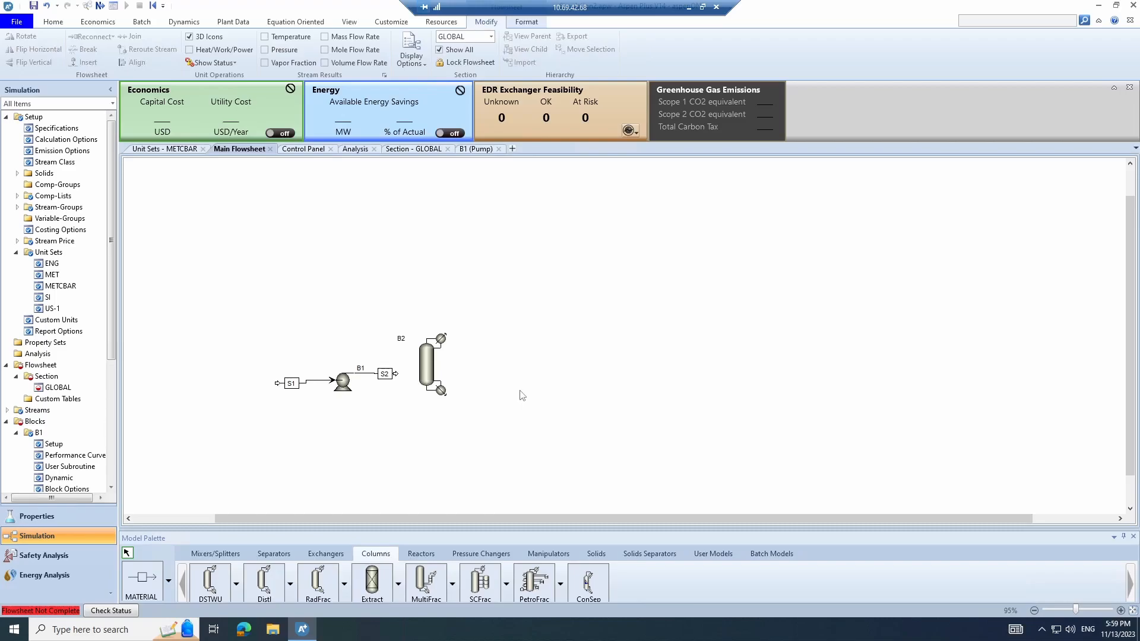
Set both the condenser and the reboiler of column B2 to None
double_click(427, 373)
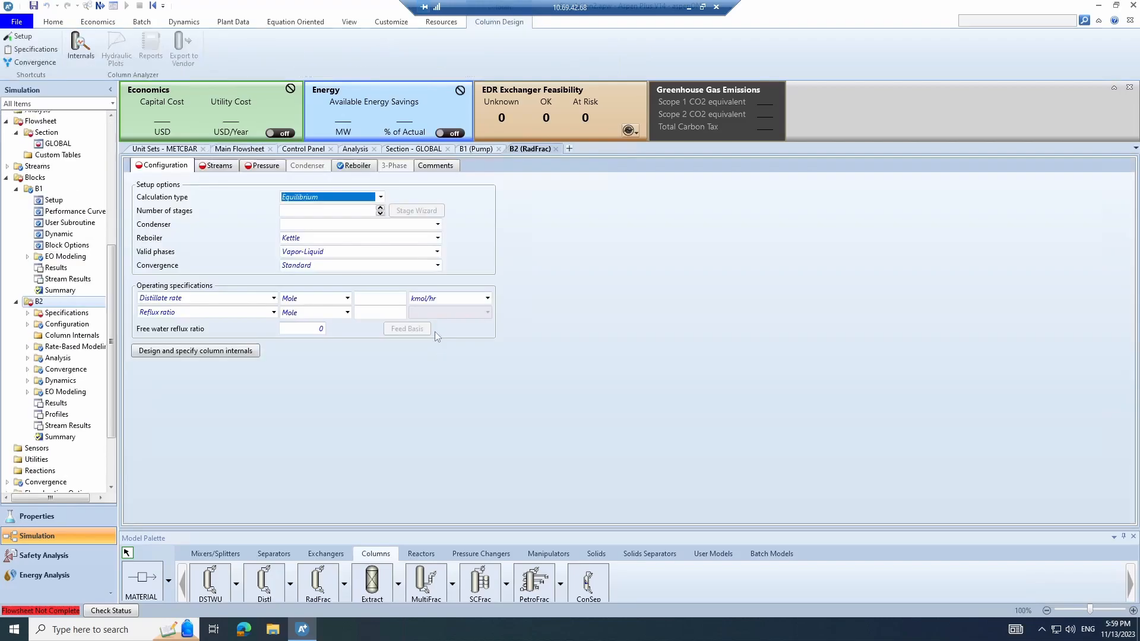
click(170, 233)
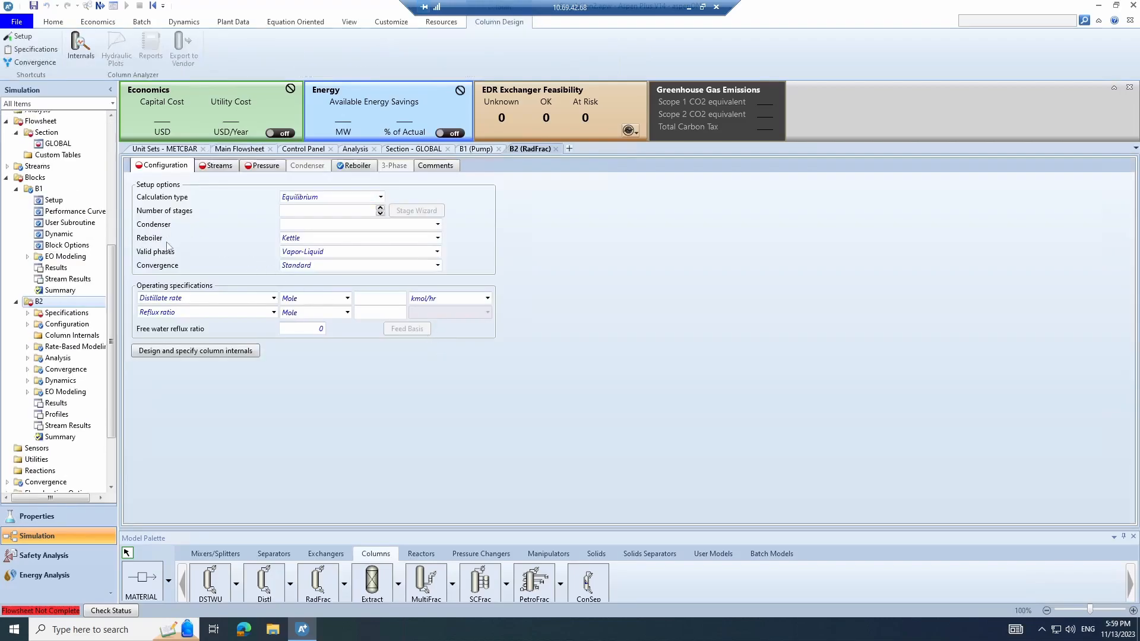
click(309, 234)
click(309, 235)
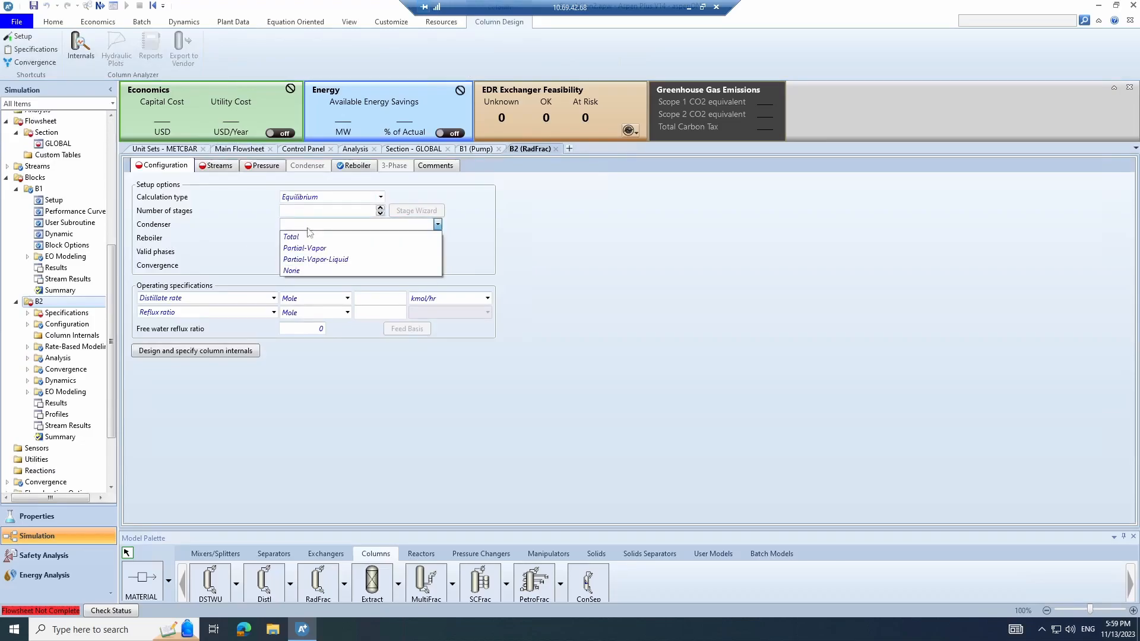
click(306, 268)
click(304, 240)
click(305, 239)
click(306, 277)
Place a reboiler-only RadFrac column beside B2 on the main flowsheet and delete it again
click(238, 149)
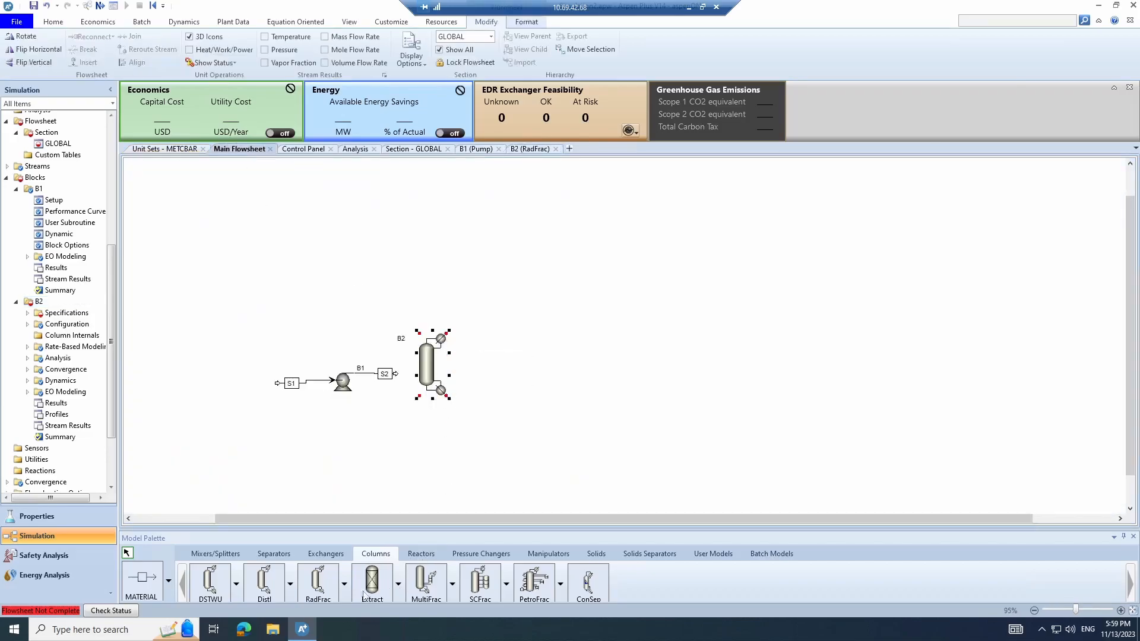
click(344, 585)
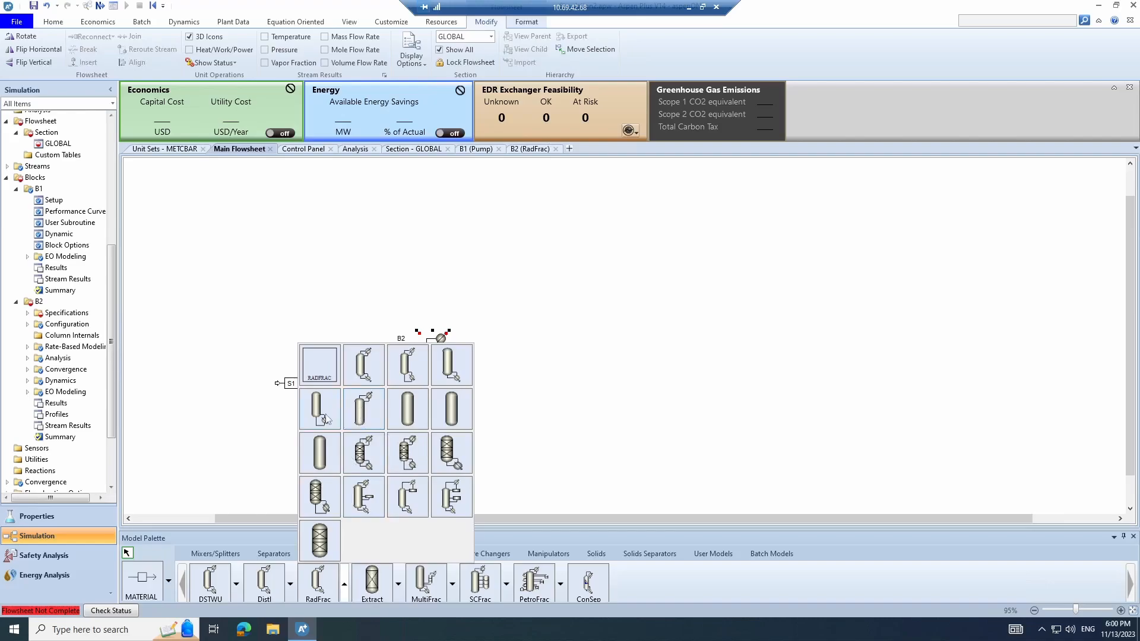
click(321, 410)
click(551, 355)
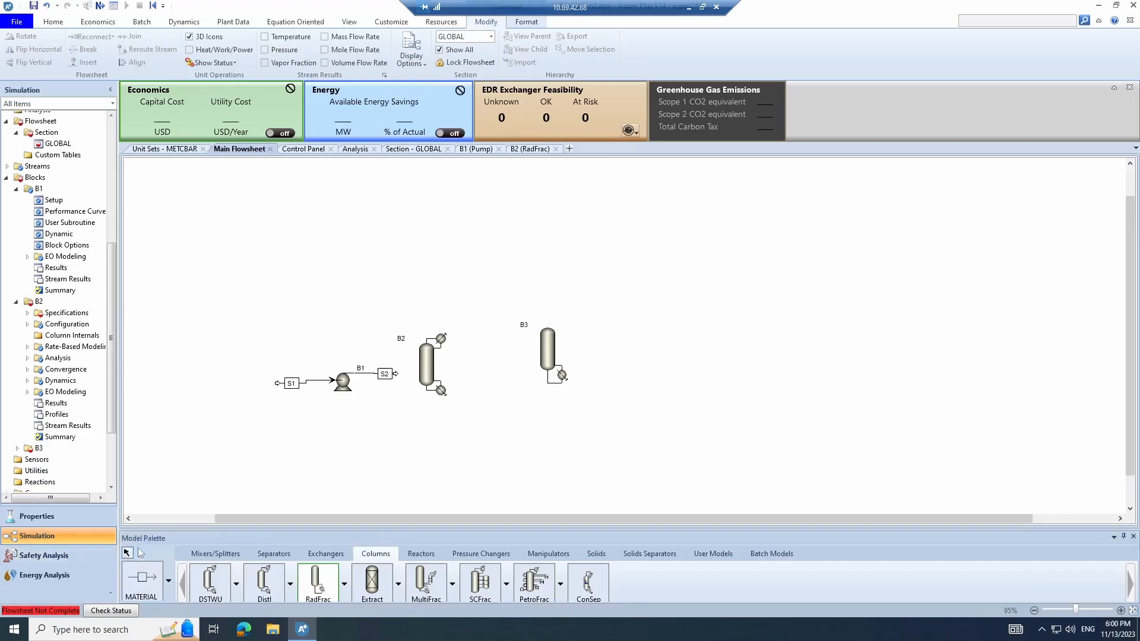
click(549, 347)
key(Delete)
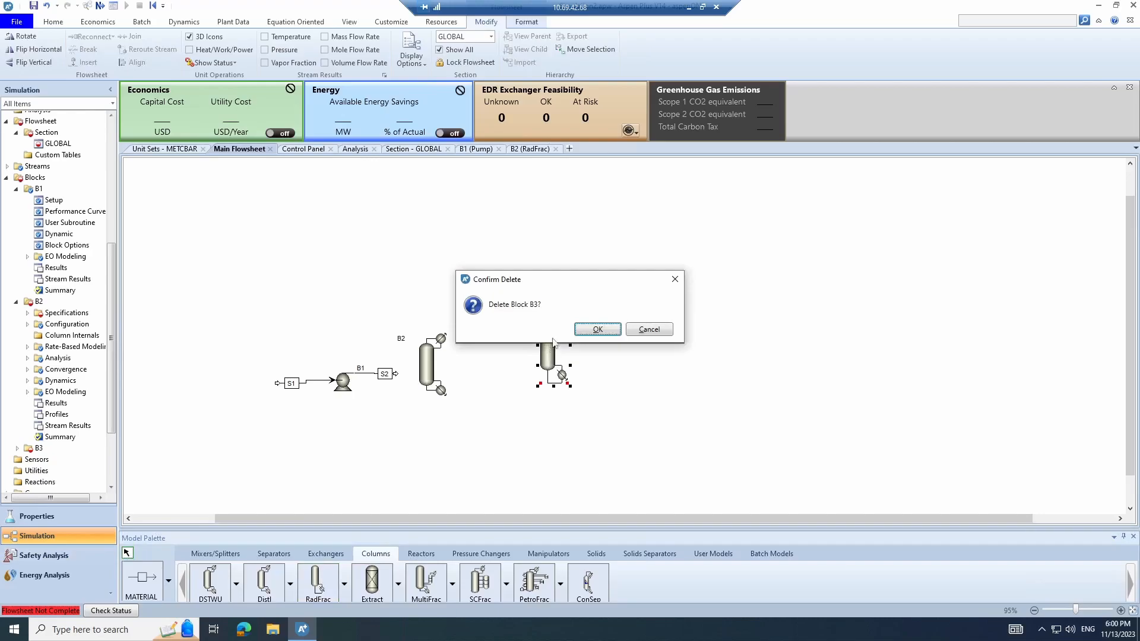
click(597, 329)
Reconnect the destination of stream S2 to the feed port of column B2
right_click(392, 375)
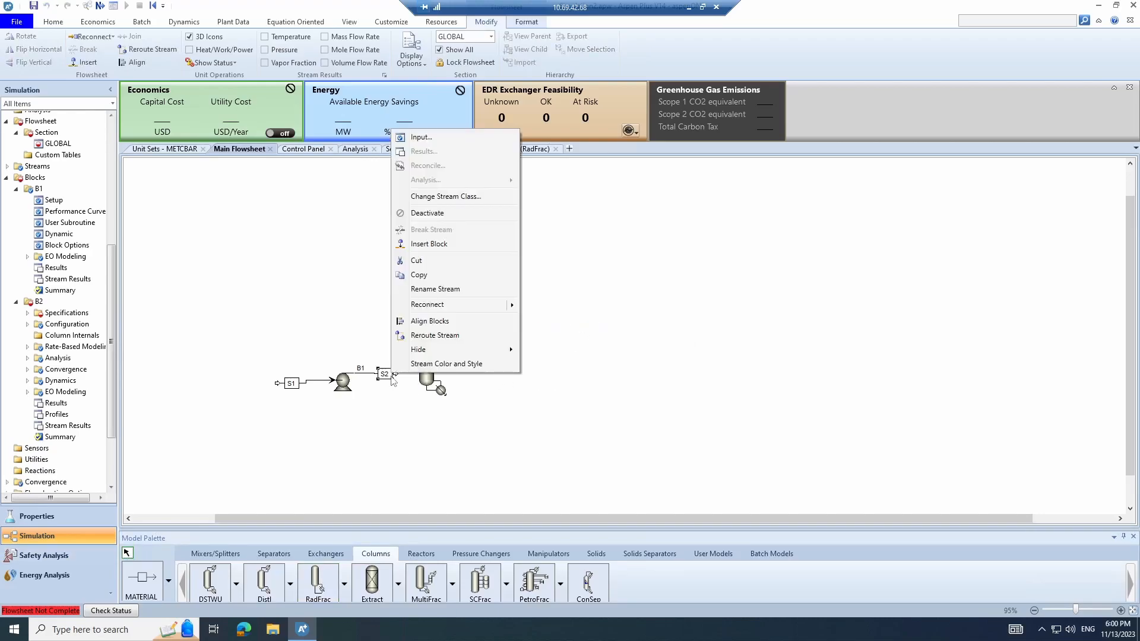
click(555, 320)
click(418, 350)
Configure column B2 with a Total condenser and a Kettle reboiler
double_click(428, 378)
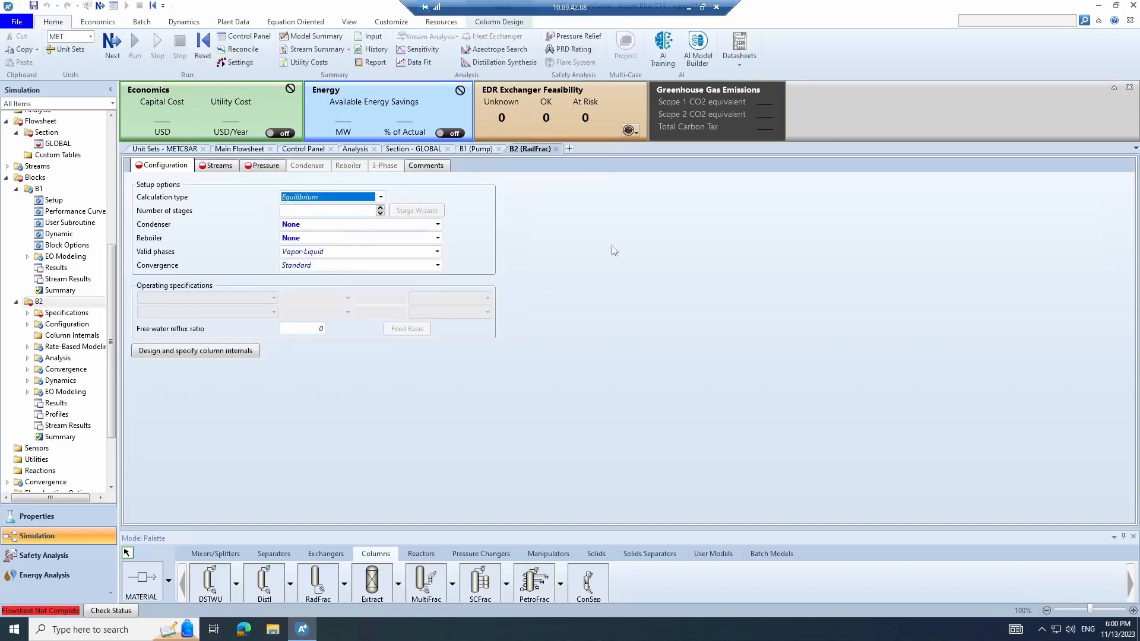
click(306, 225)
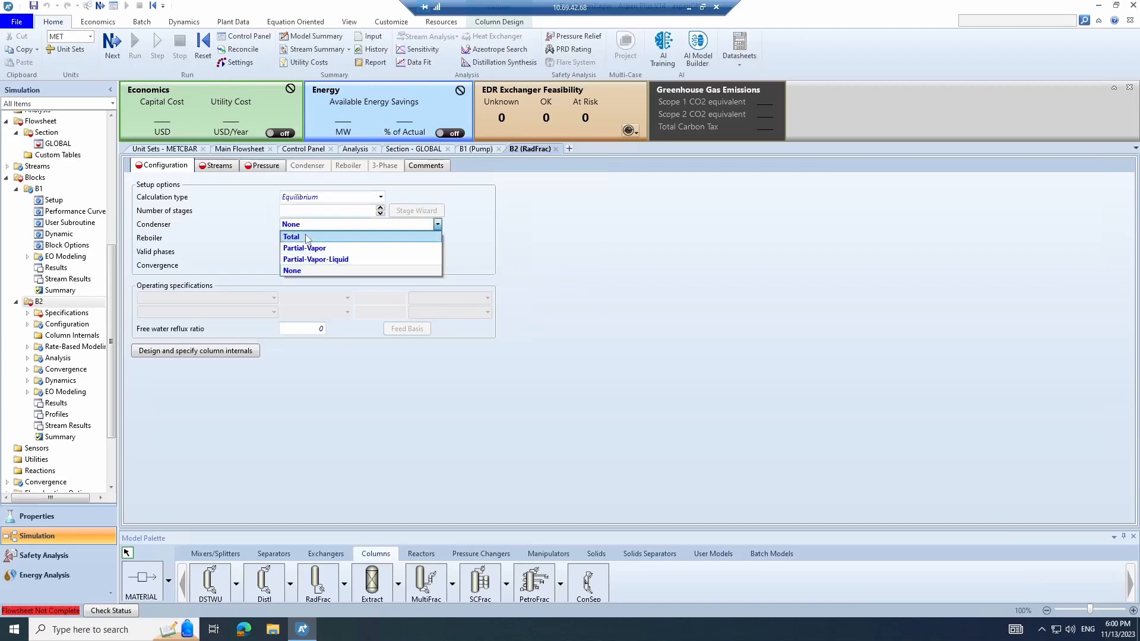
click(292, 236)
click(309, 240)
click(308, 240)
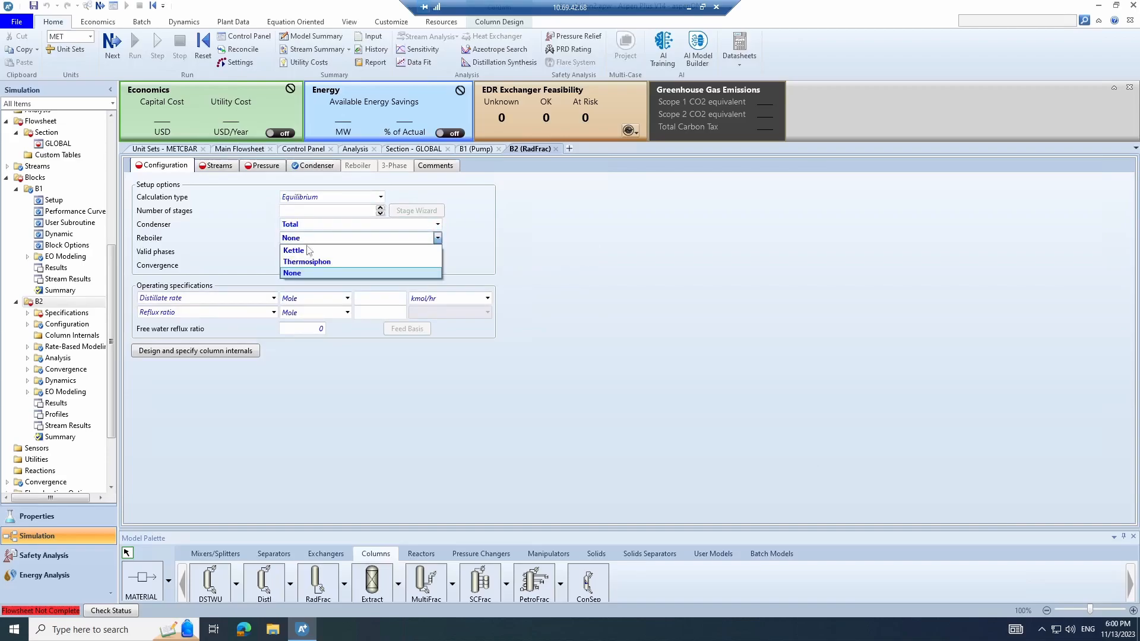
click(301, 251)
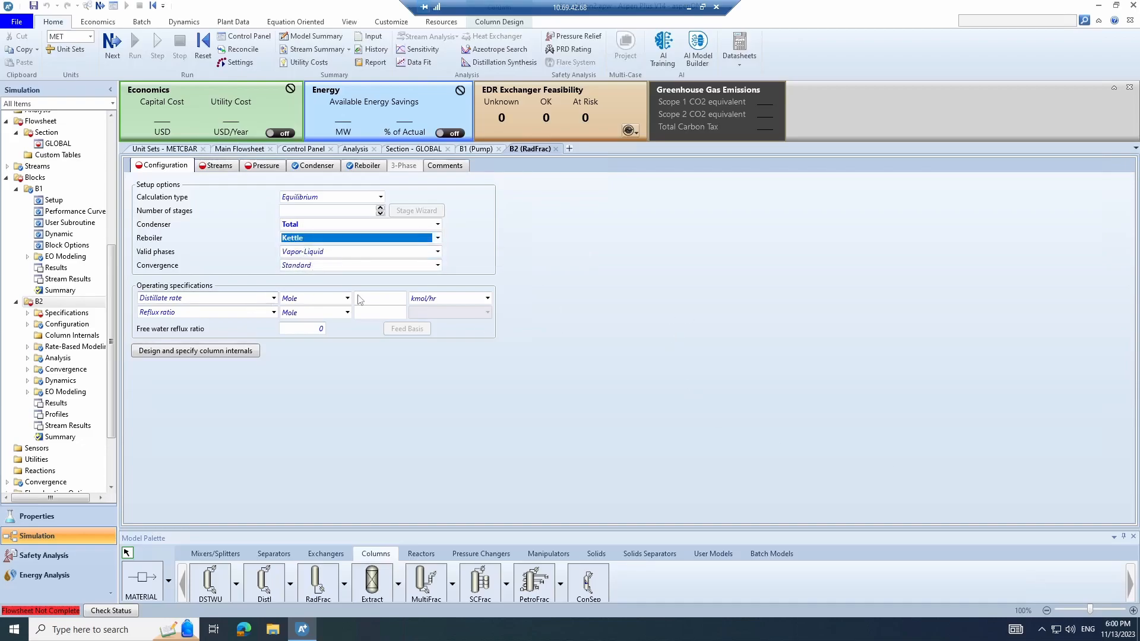
Specify column B2 with a distillate rate of 5.2 kmol/hr, a reflux ratio of 4.1 and 15 stages
click(392, 298)
text(5.2)
click(392, 312)
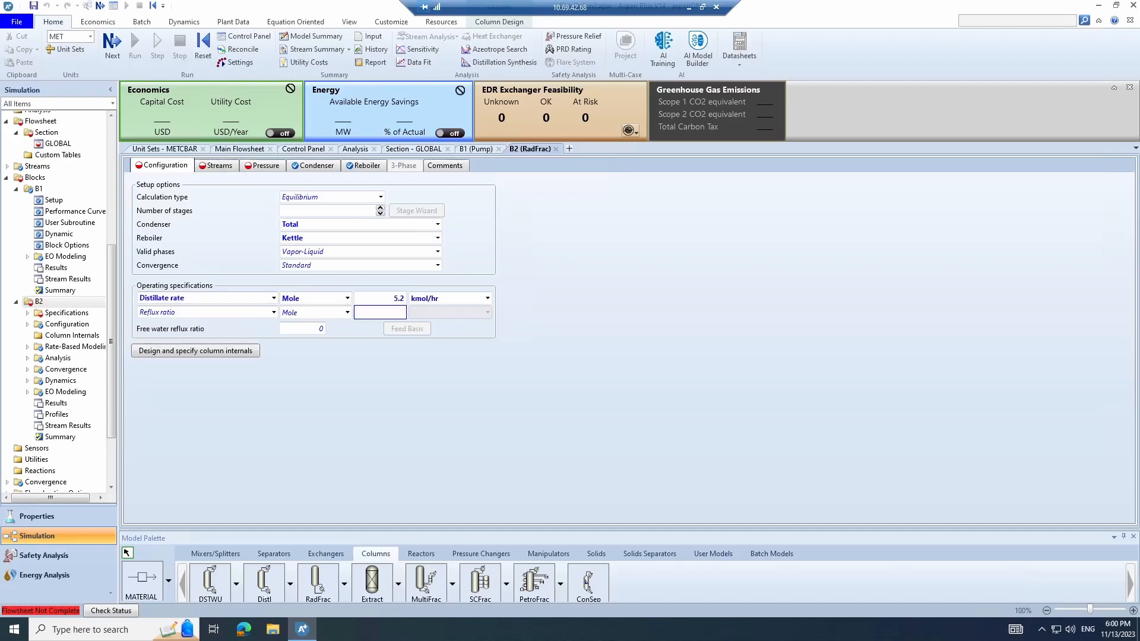
text(4.1)
click(427, 393)
click(373, 211)
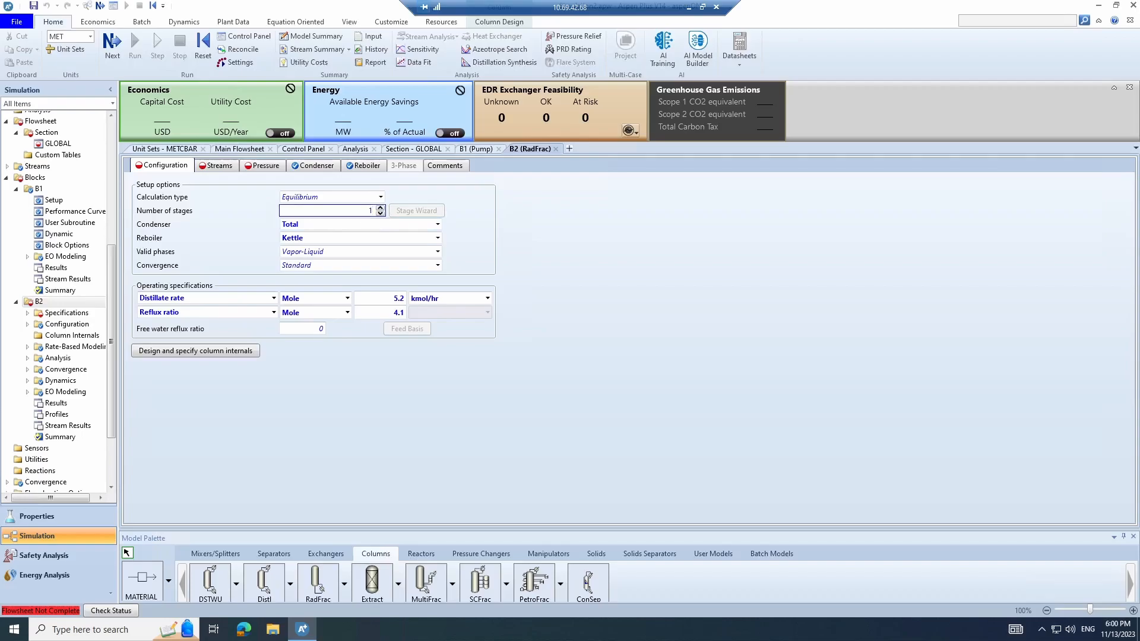
click(434, 375)
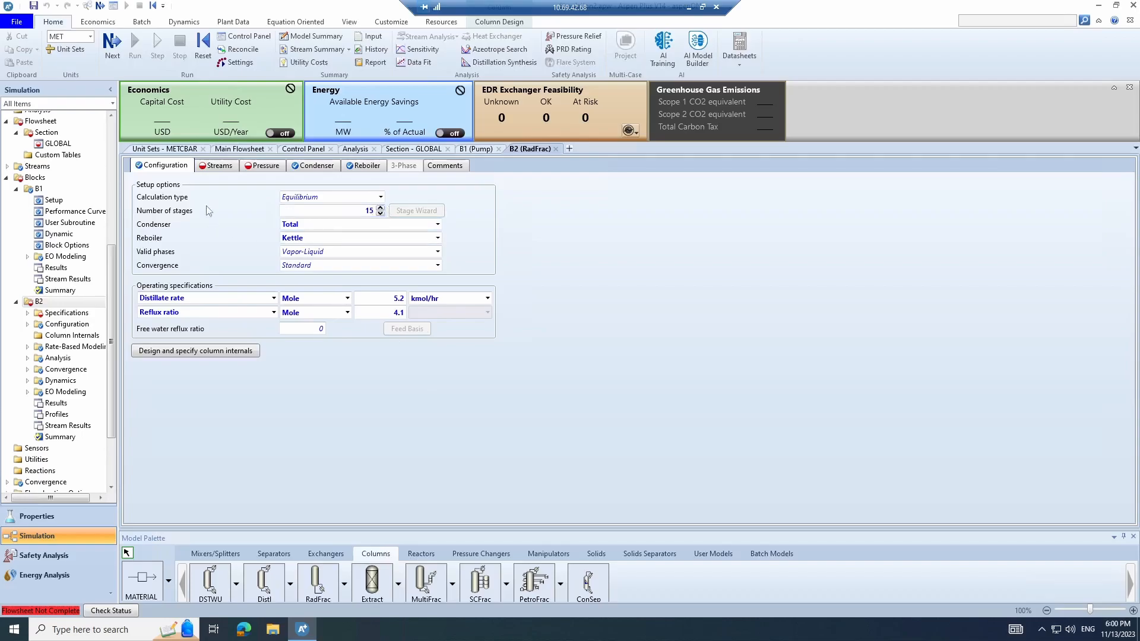
click(223, 169)
Draw material product streams from column B2's bottoms outlet and its liquid distillate outlet on the main flowsheet
click(226, 149)
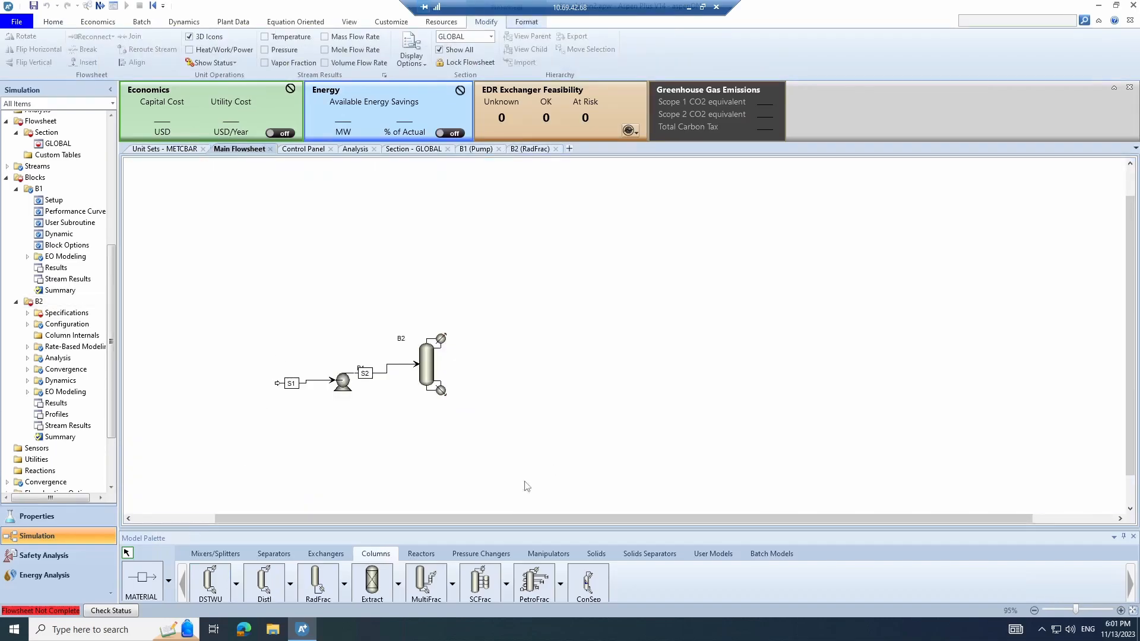
click(141, 585)
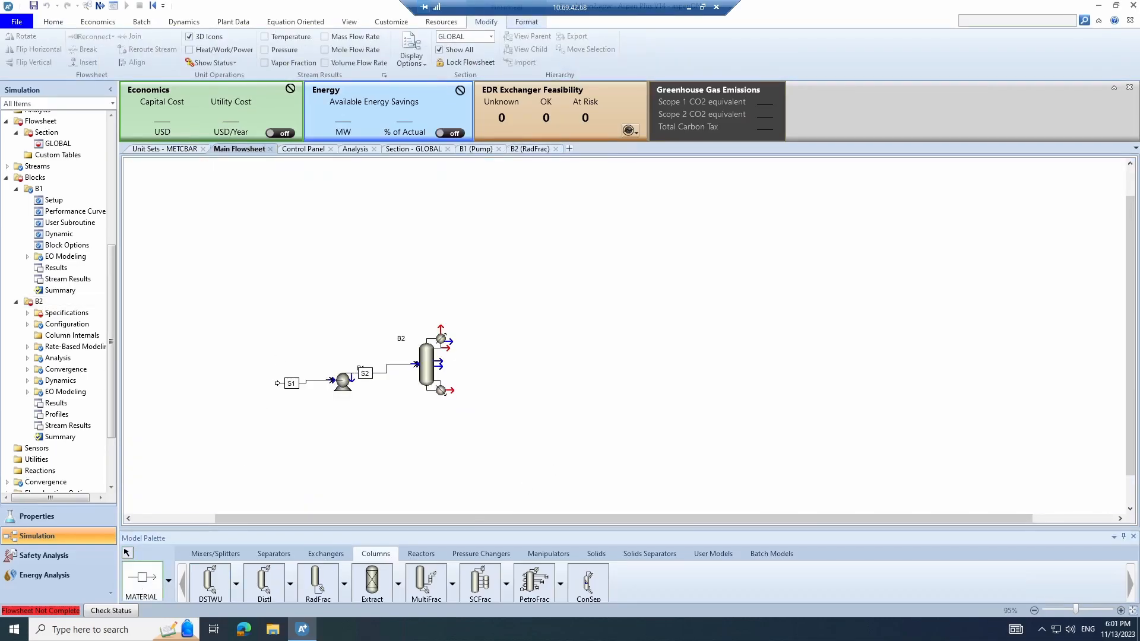
click(442, 391)
click(497, 392)
click(449, 347)
click(501, 347)
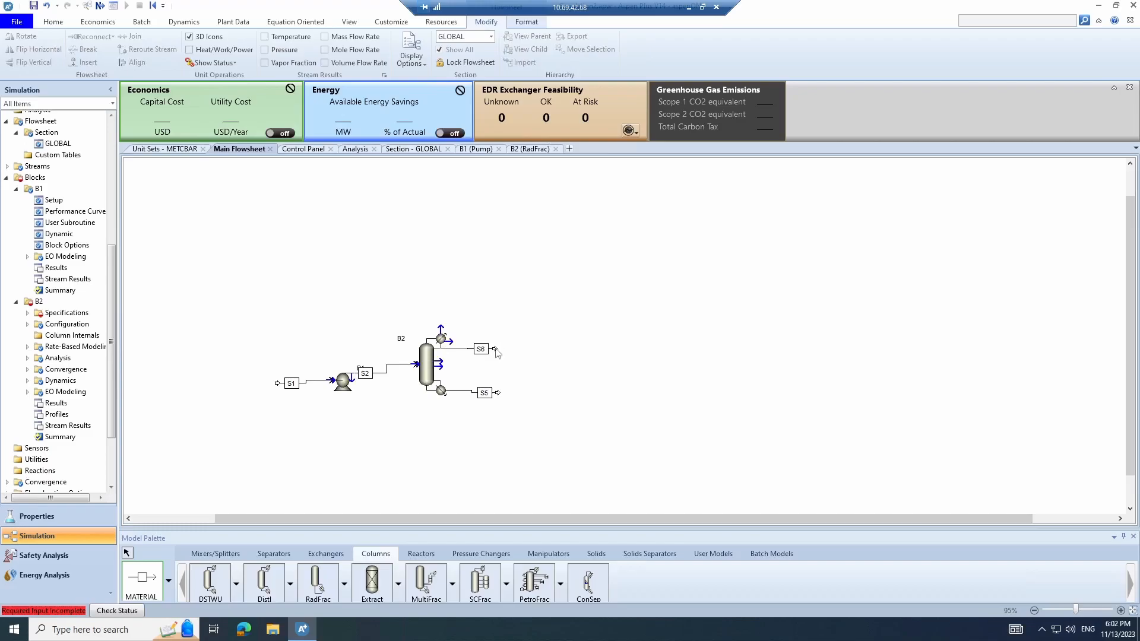
click(126, 553)
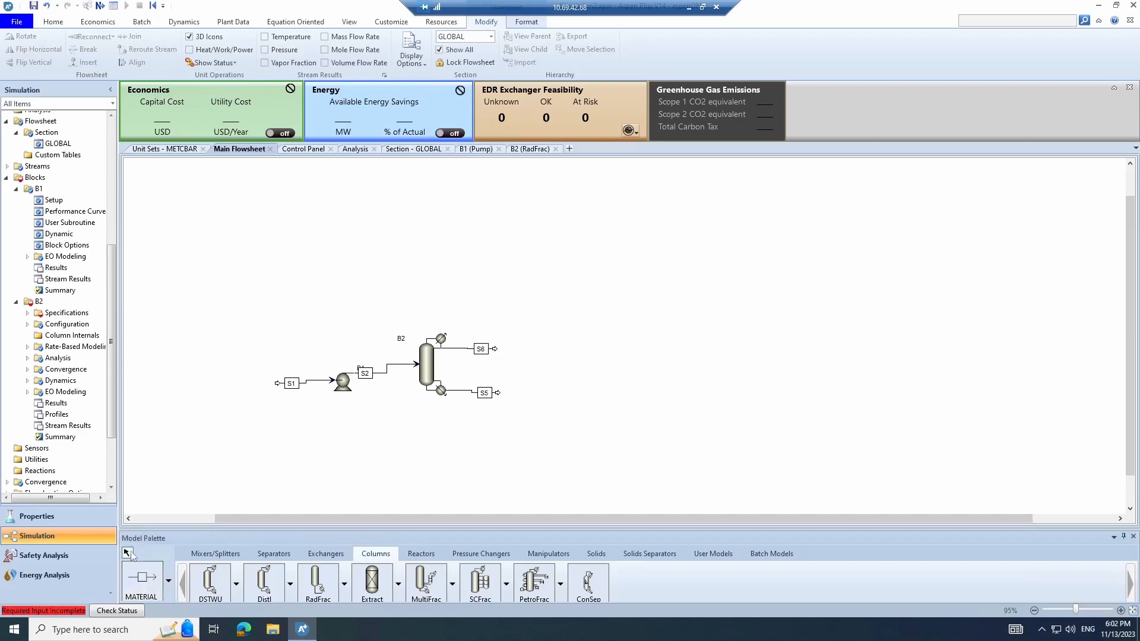
Set the feed stage of stream S2 in column B2 to 3, keeping the Above-Stage convention
double_click(433, 362)
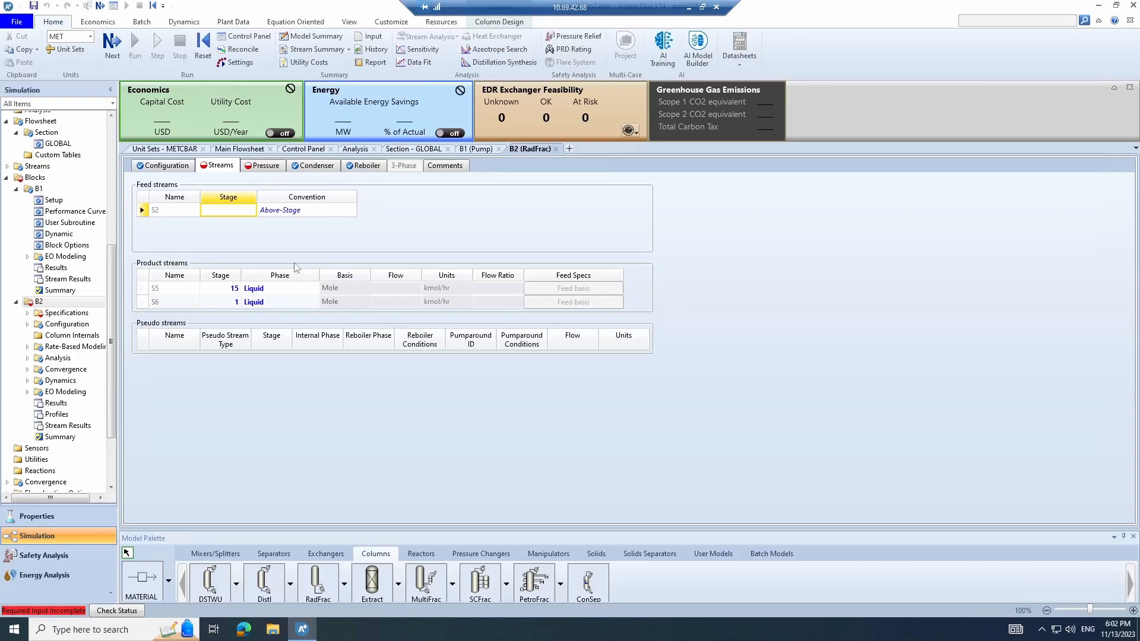
click(251, 208)
click(252, 208)
click(251, 208)
click(297, 211)
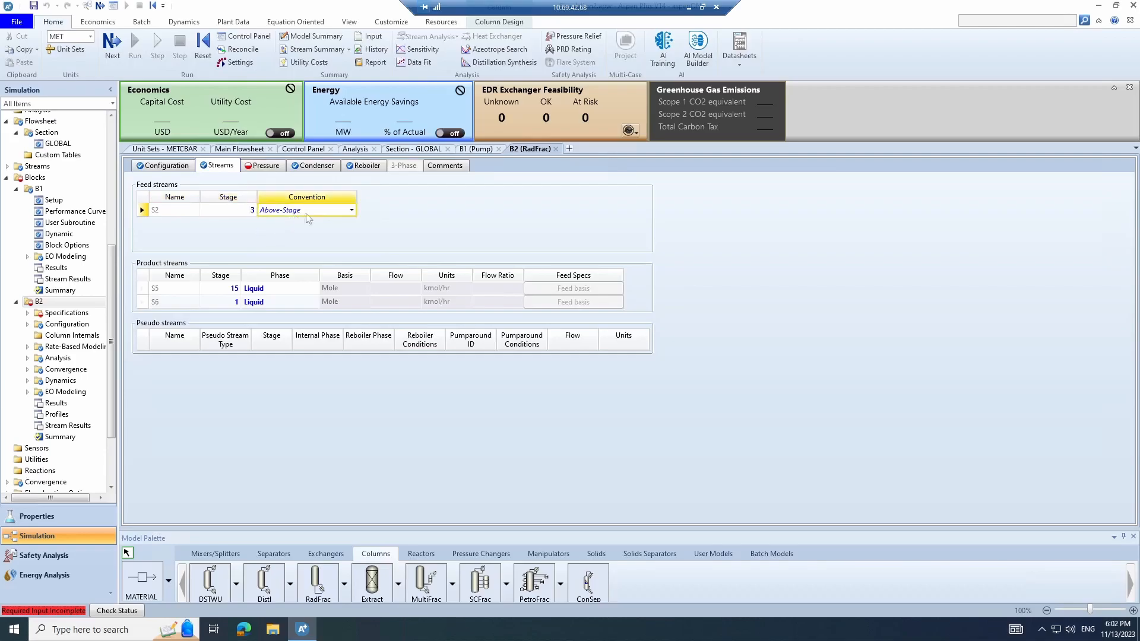
click(352, 210)
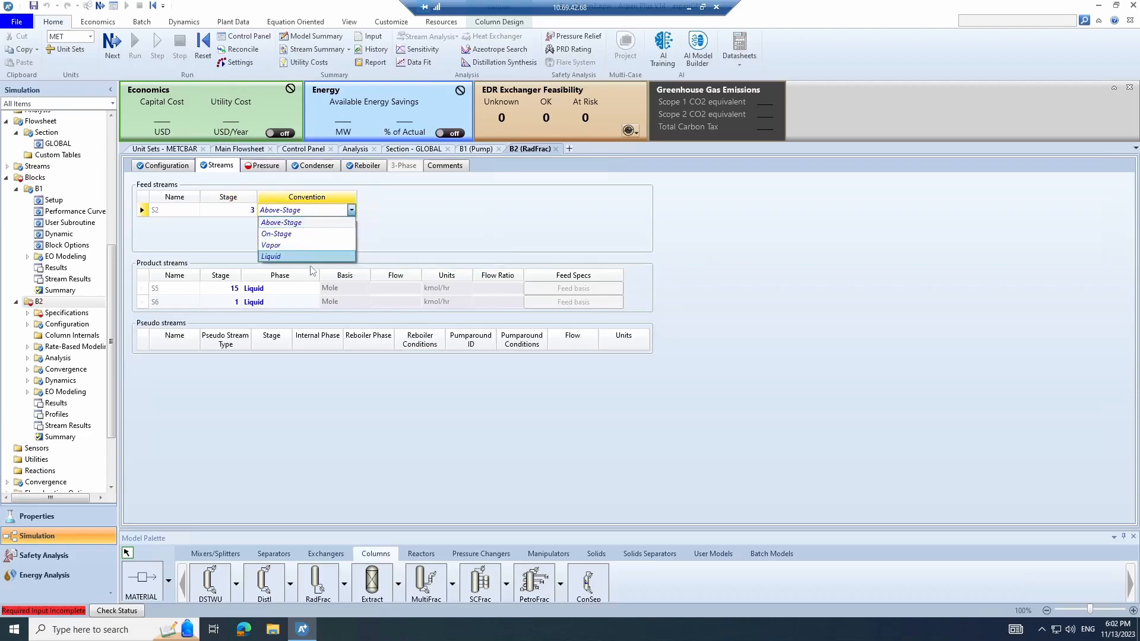
click(232, 291)
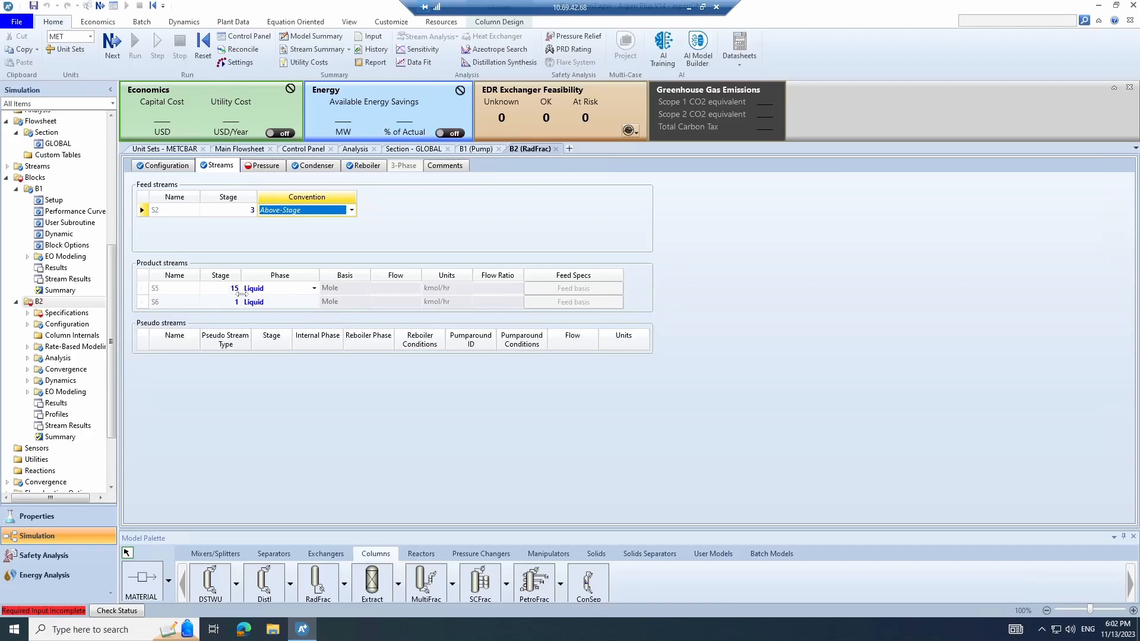
Set column B2's stage 1 / condenser pressure to 5 atm
click(264, 167)
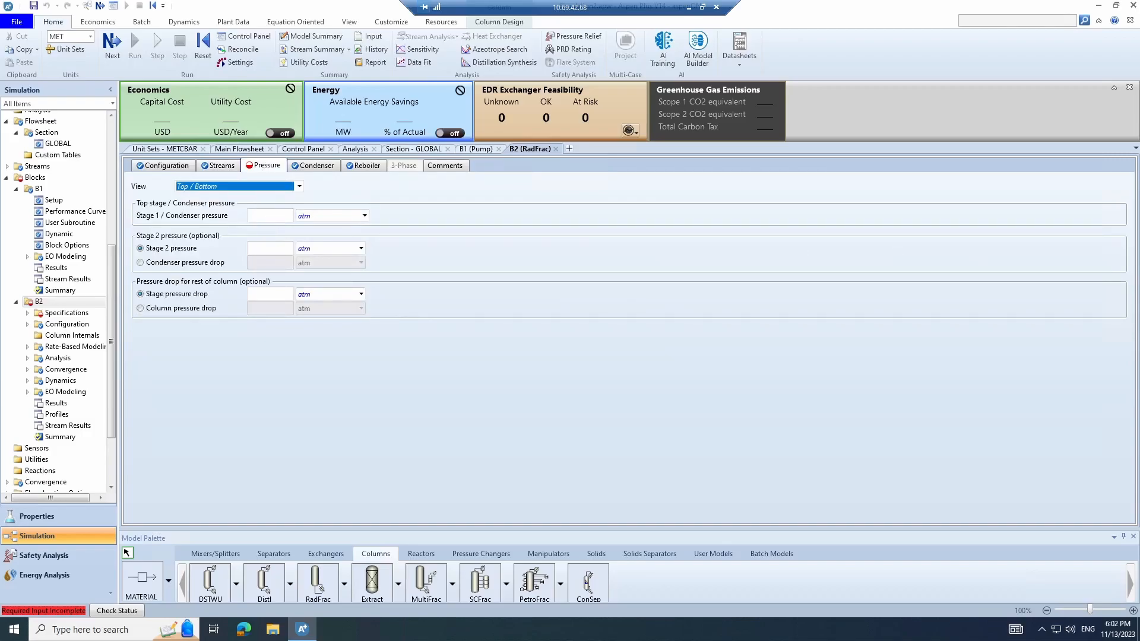
click(290, 215)
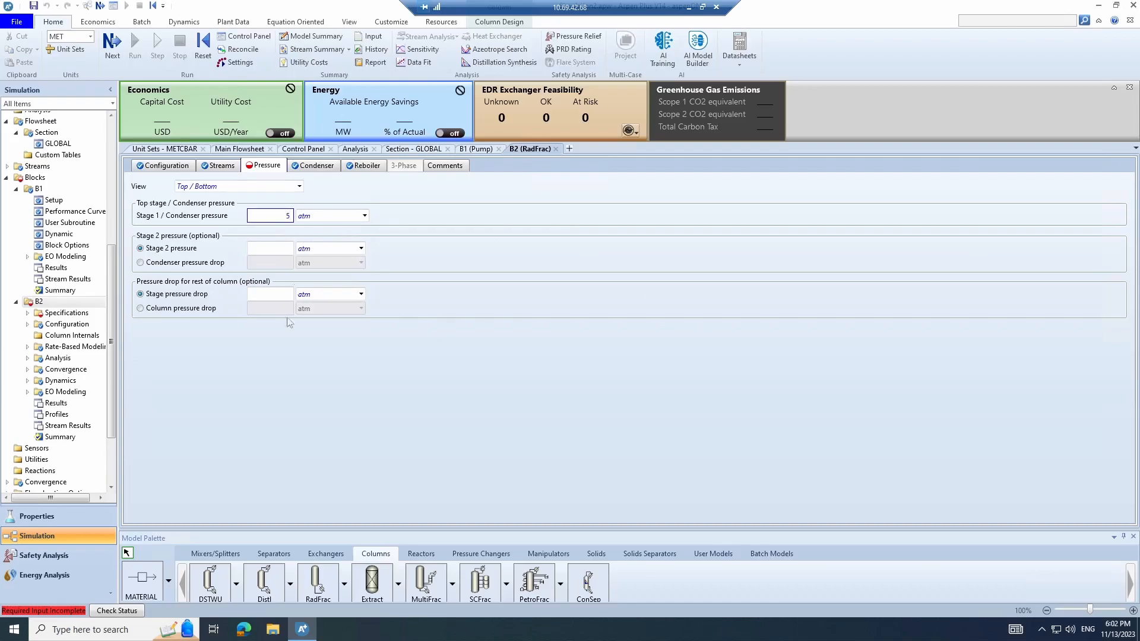
text(5)
click(269, 411)
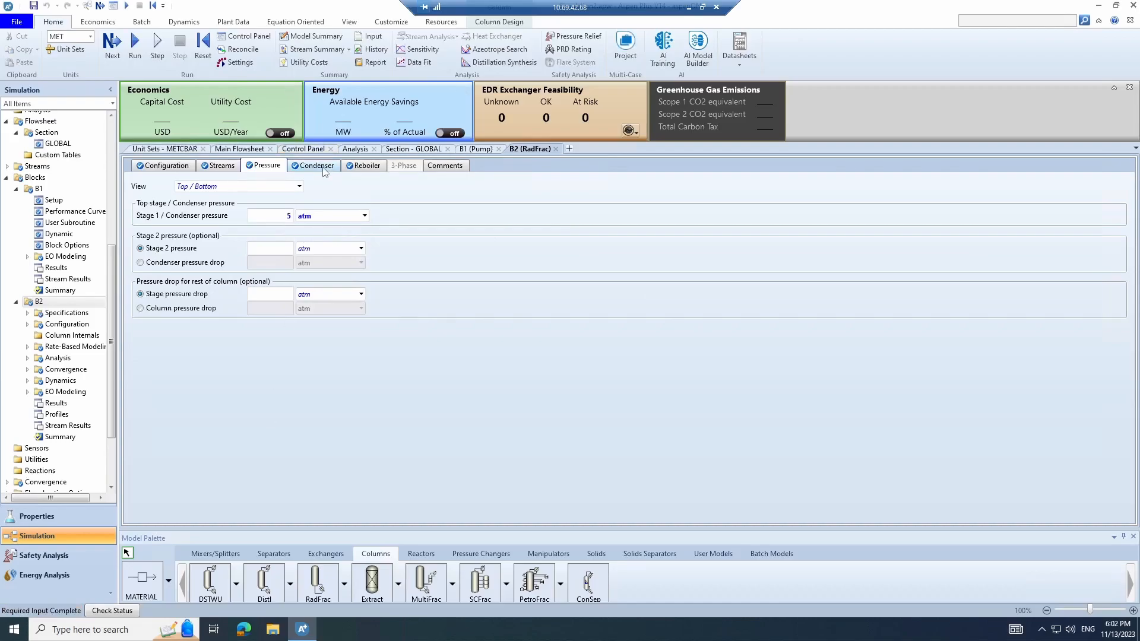
Review column B2's condenser and reboiler options, including the Reboiler Wizard, without changing anything
click(324, 170)
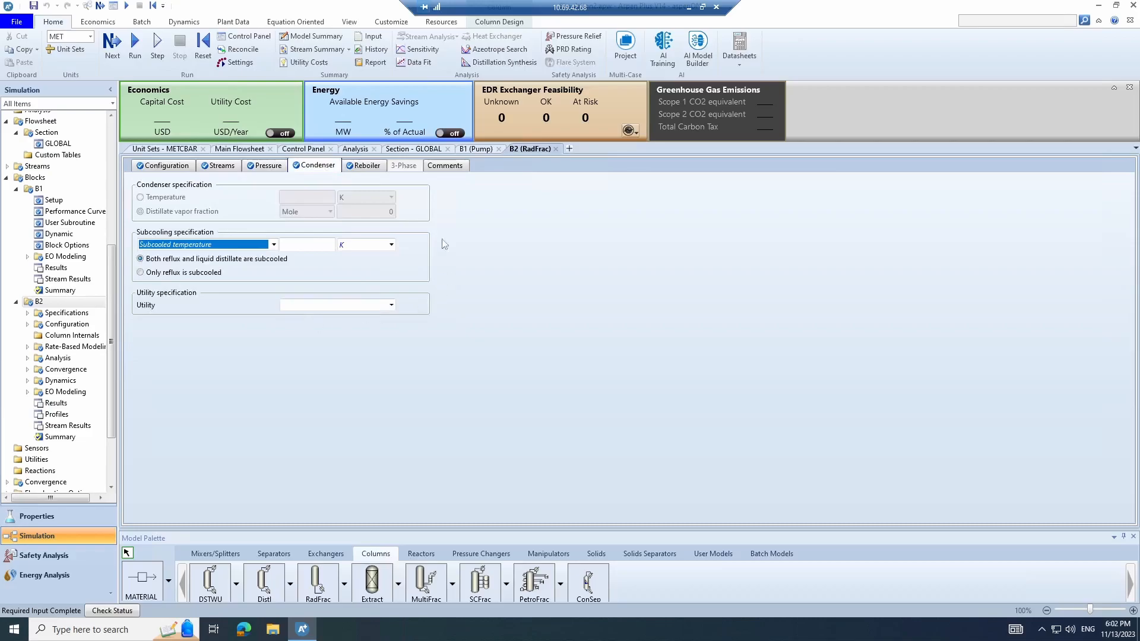
click(366, 167)
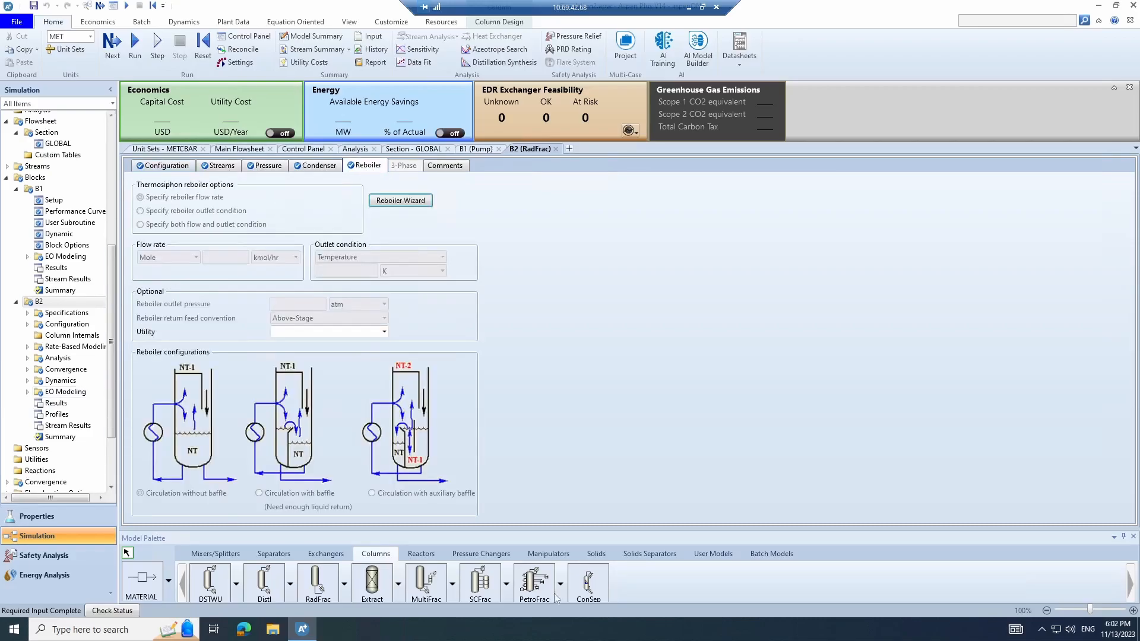
click(412, 202)
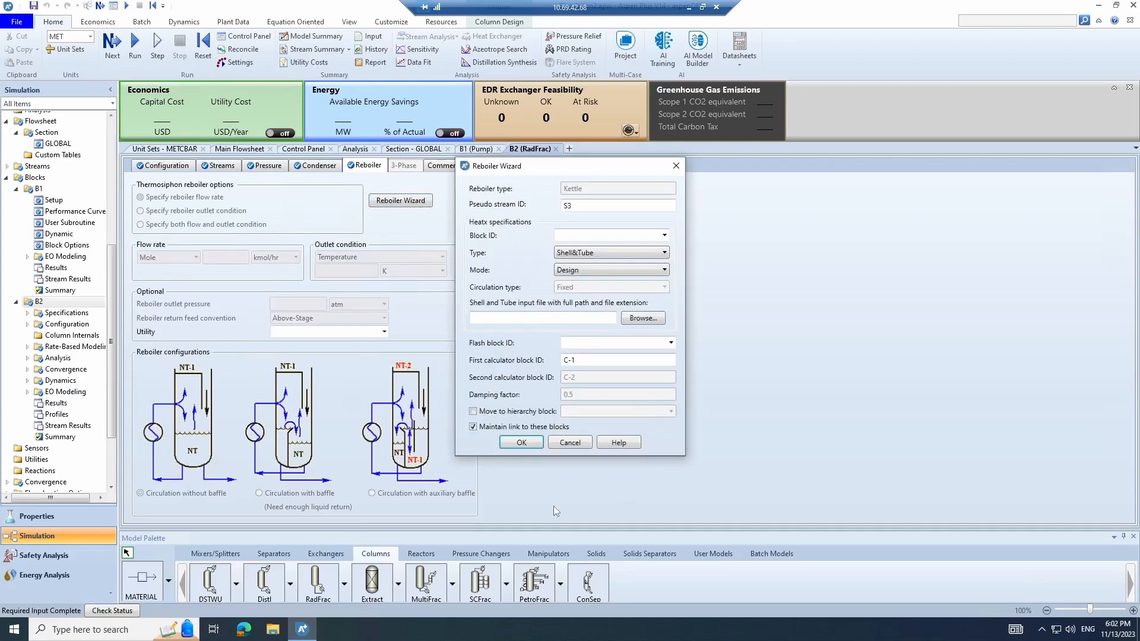
click(676, 166)
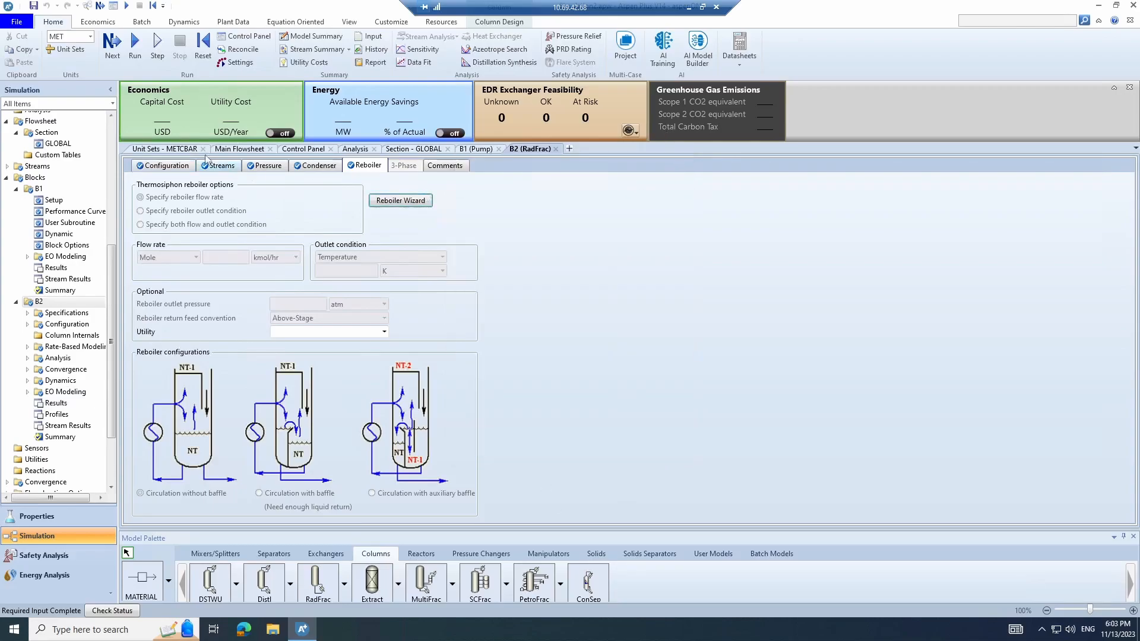
Run the simulation and open the stream results of column B2
click(247, 152)
click(135, 47)
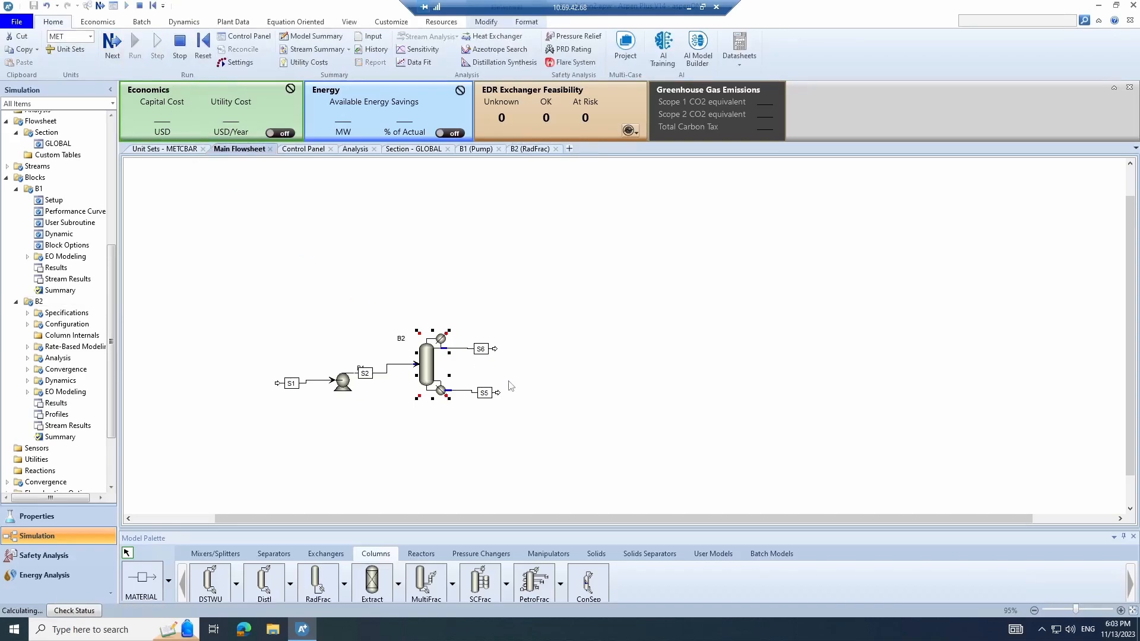
right_click(425, 360)
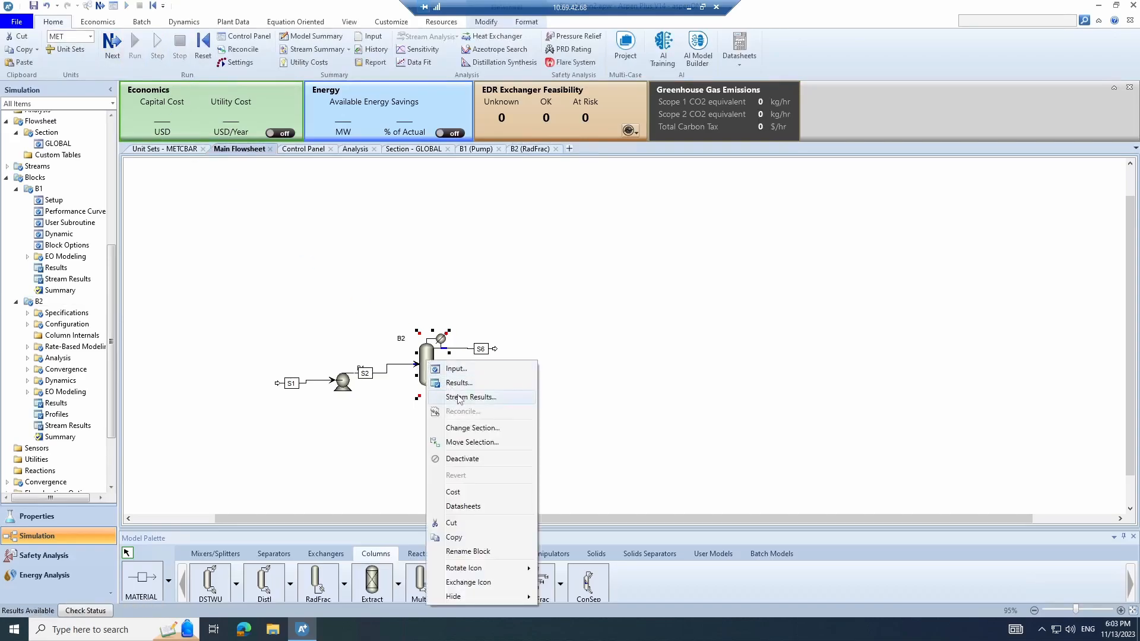
click(460, 397)
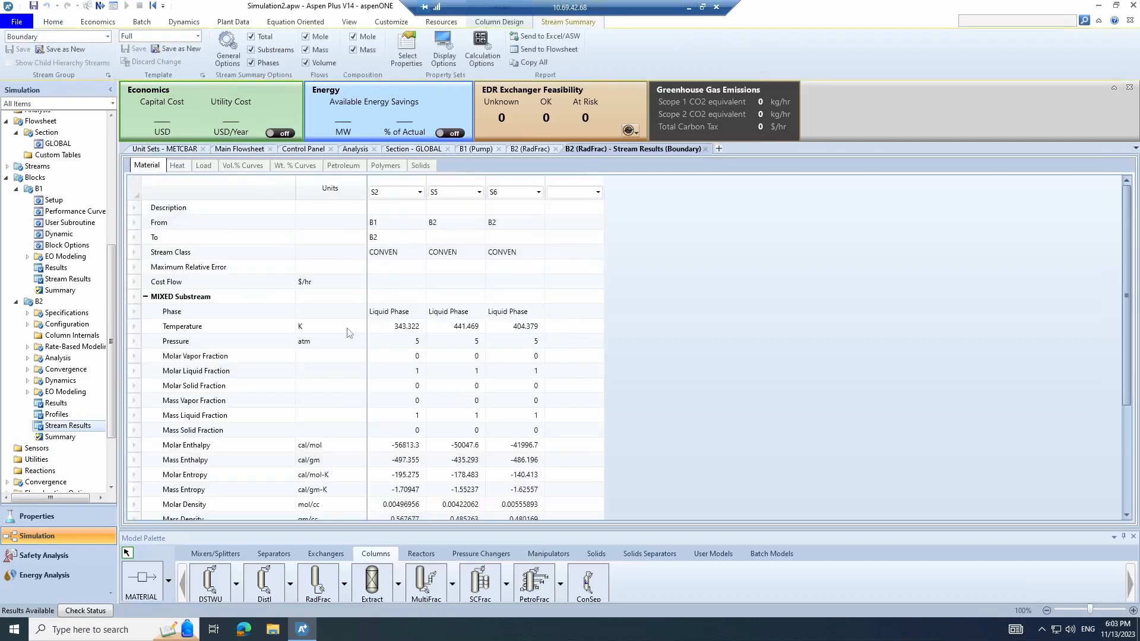
Examine the N-HEX and N-DEC mole flows of streams S2, S5 and S6 in column B2's stream results
scroll(356, 364, down, 3)
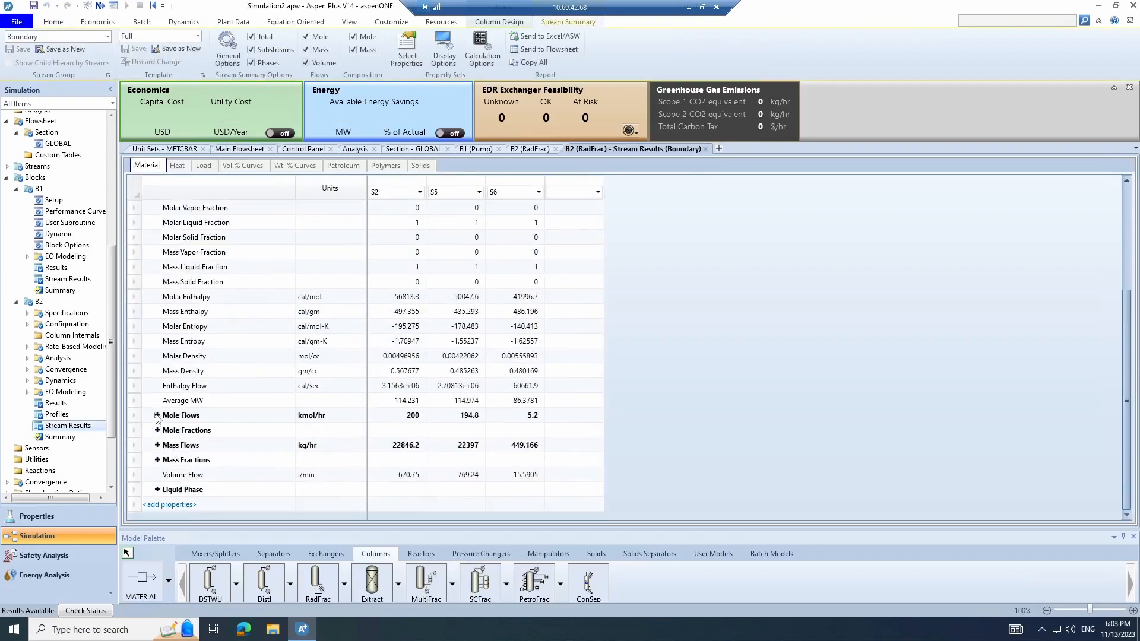
click(157, 416)
scroll(158, 418, down, 2)
click(474, 387)
click(527, 391)
click(475, 400)
click(517, 404)
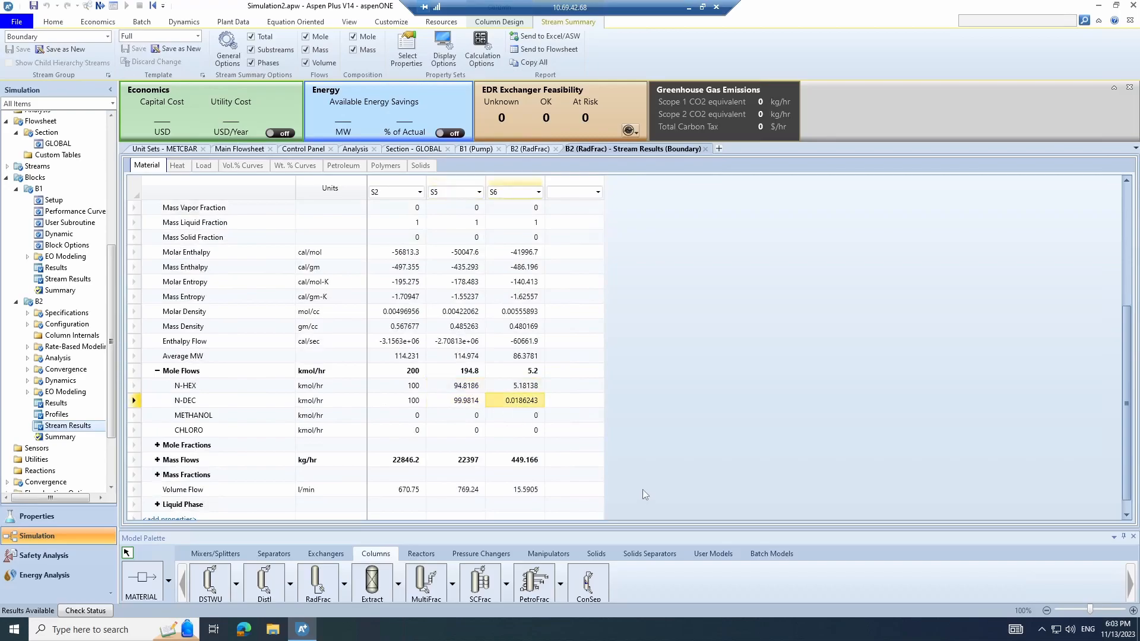
click(412, 400)
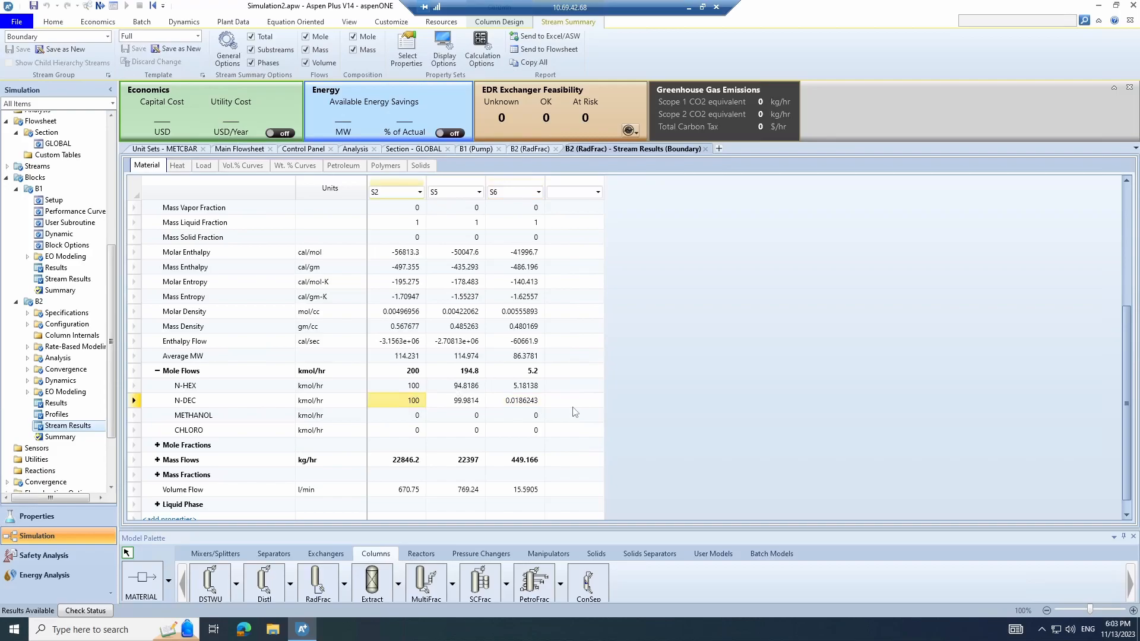
click(527, 389)
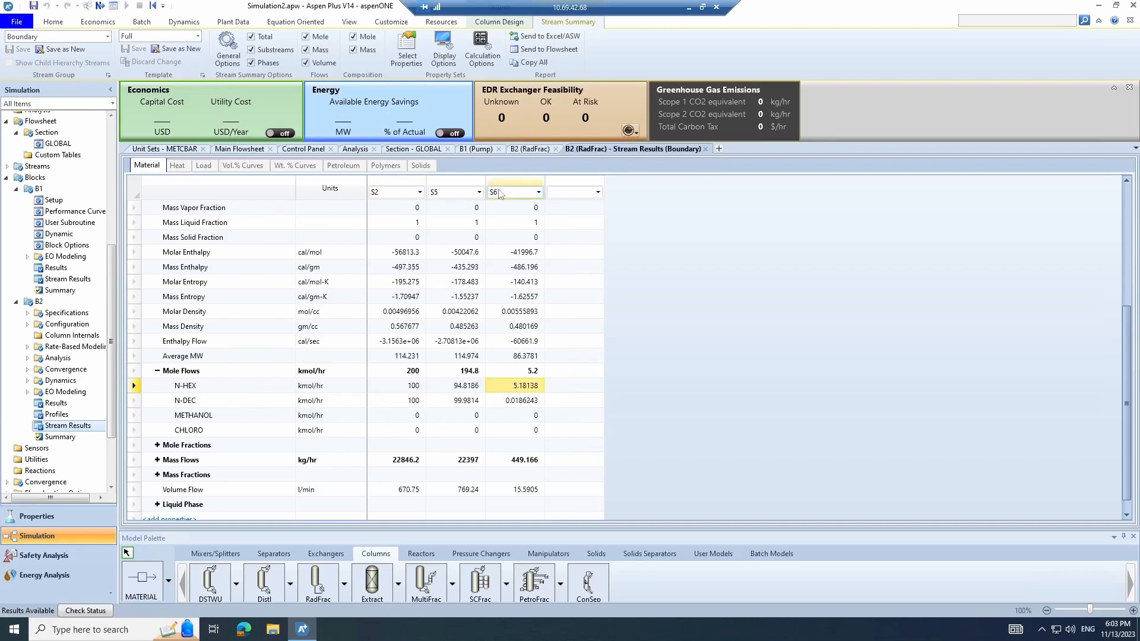
Plot the temperature profile of column B2 from its stage profiles
click(249, 153)
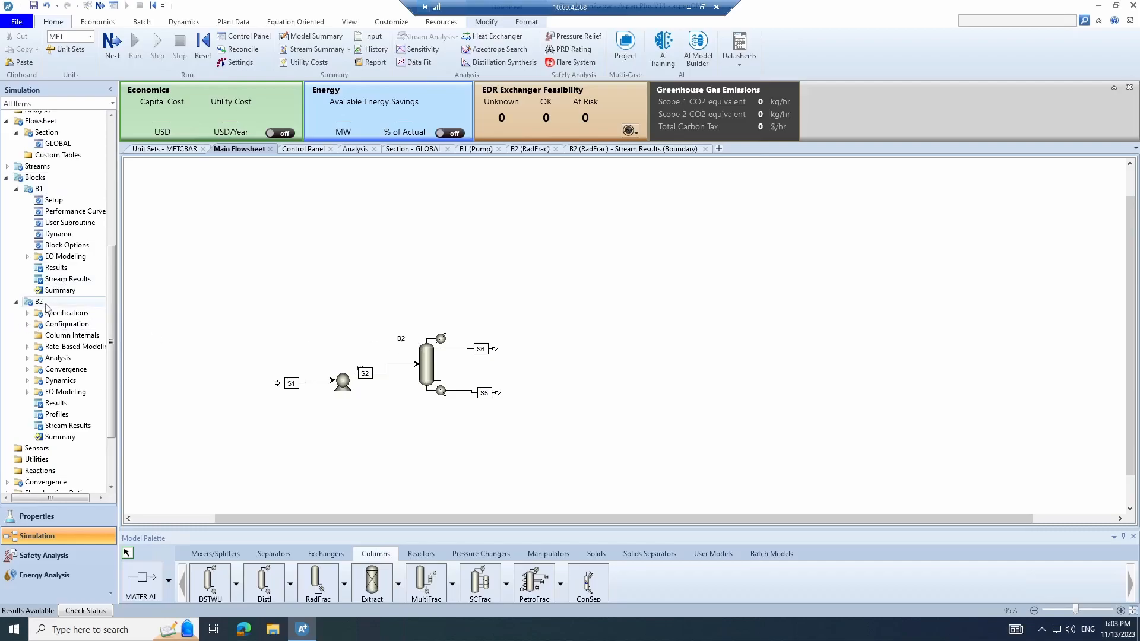
double_click(56, 414)
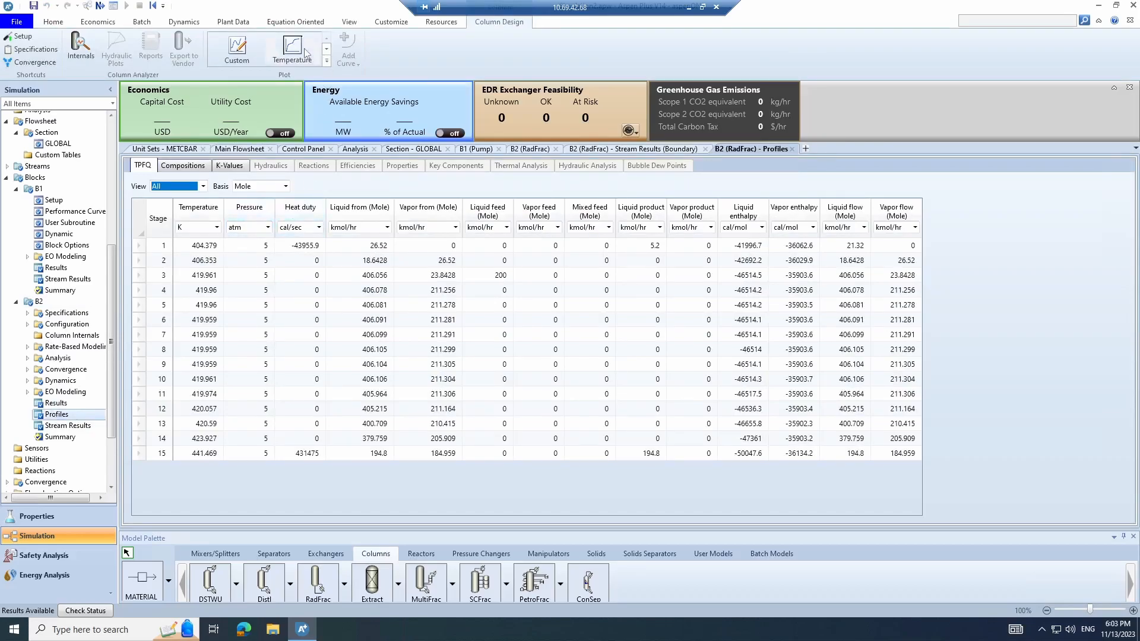
click(327, 51)
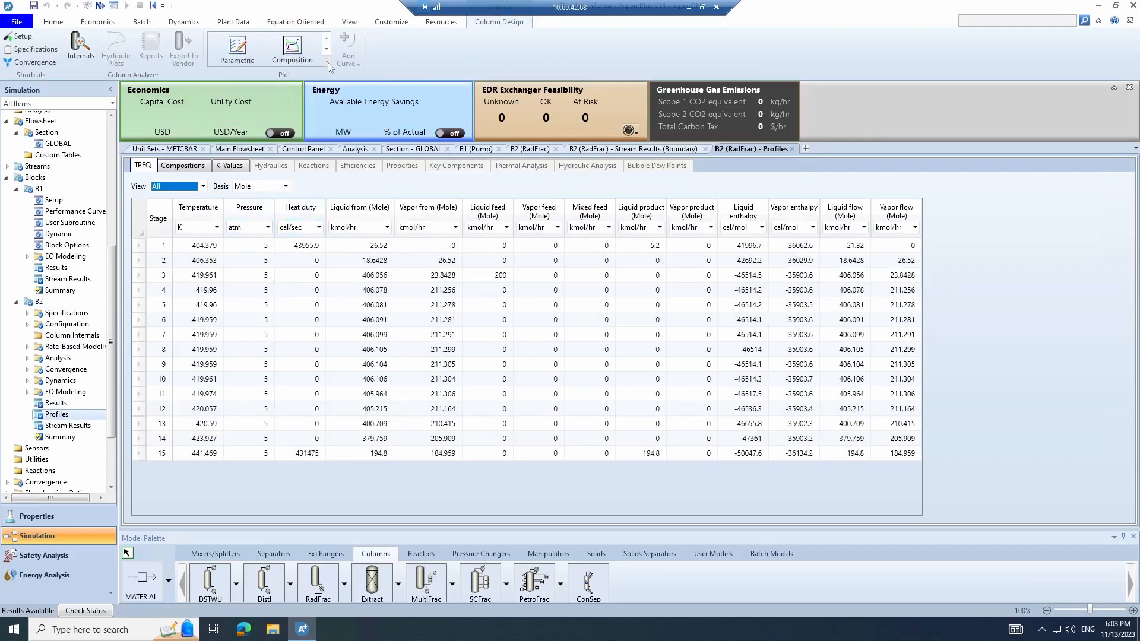
click(328, 62)
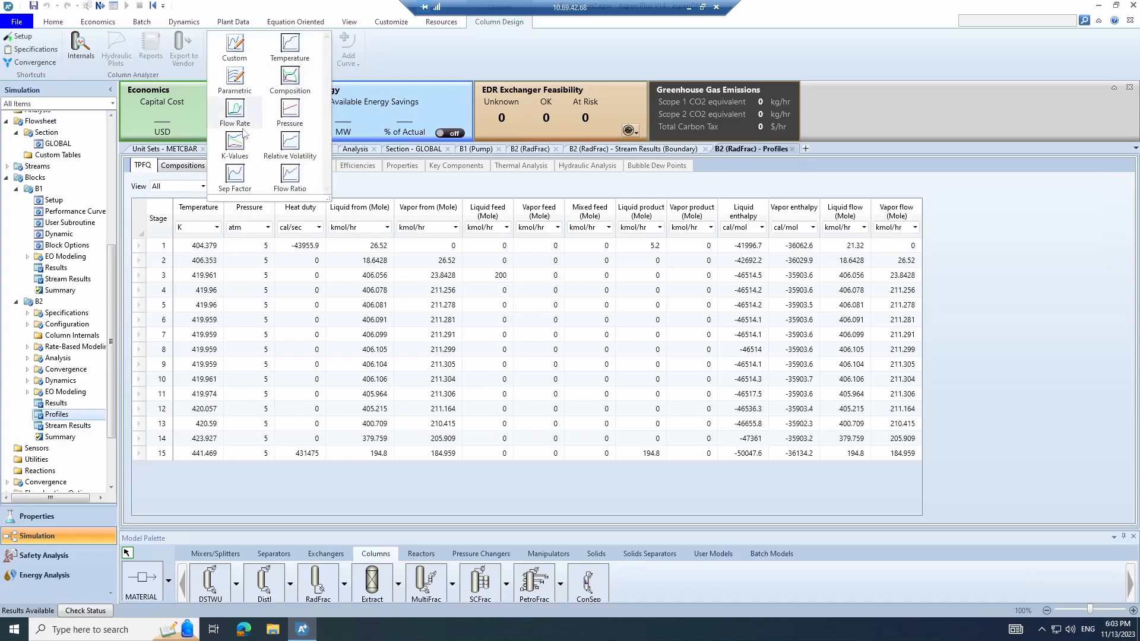
click(300, 46)
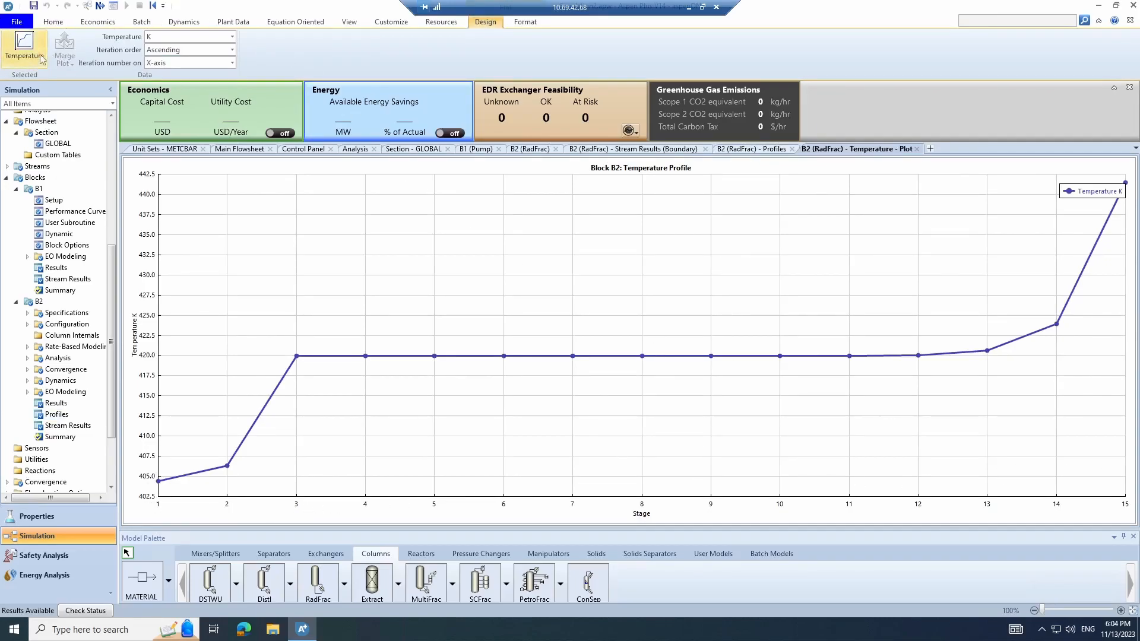
click(441, 25)
click(490, 24)
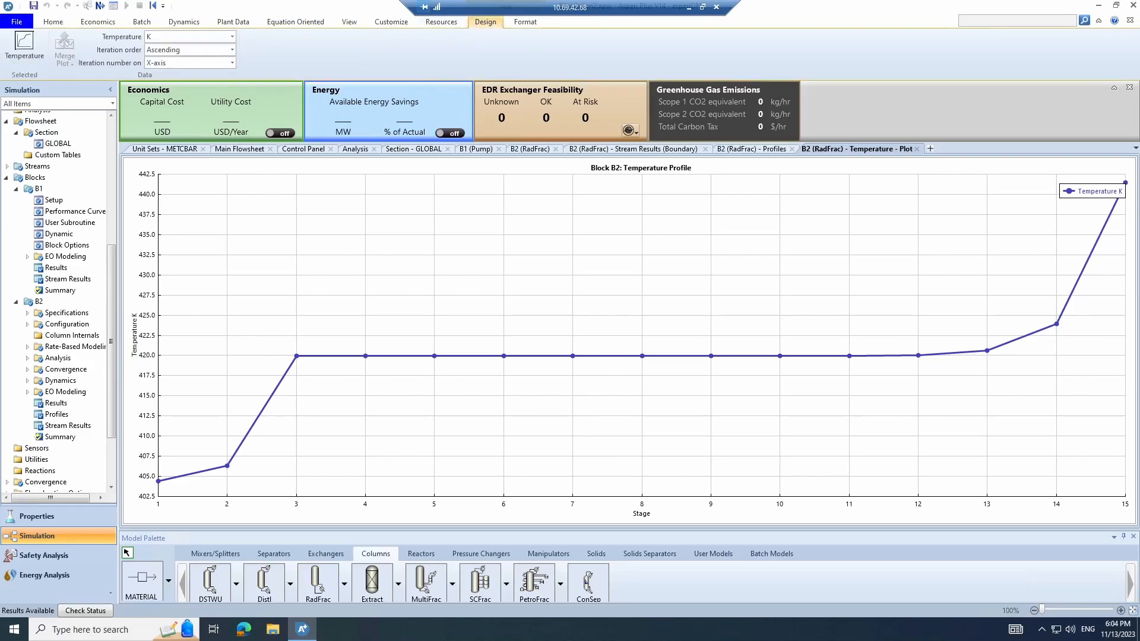
Plot column B2's liquid composition profiles on a mole basis for N-HEX and N-DEC
click(64, 417)
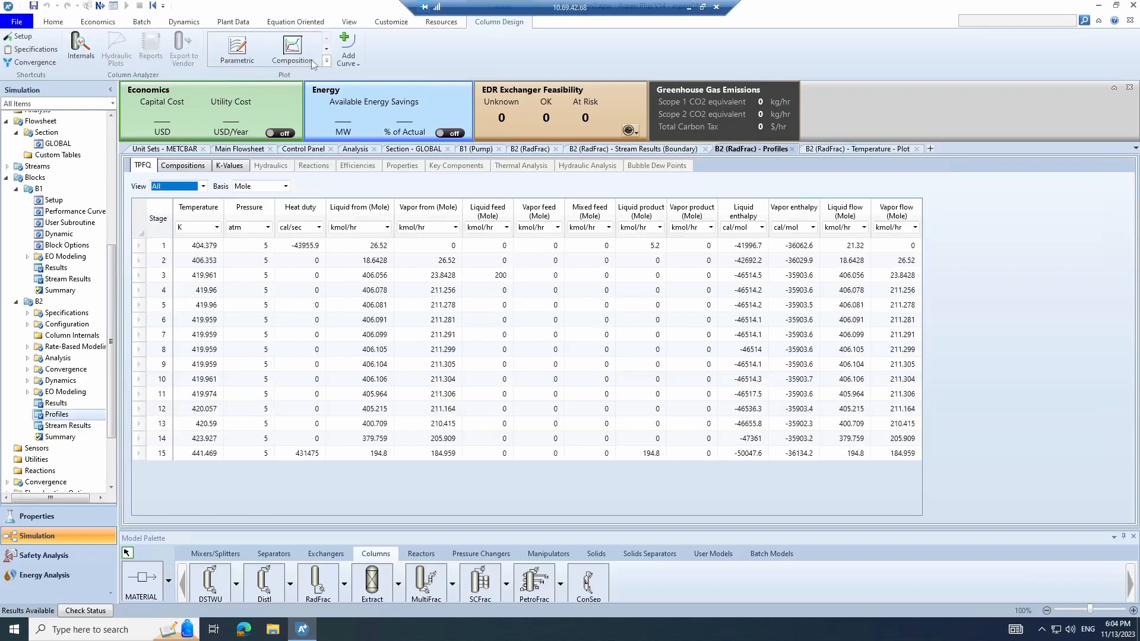
click(291, 49)
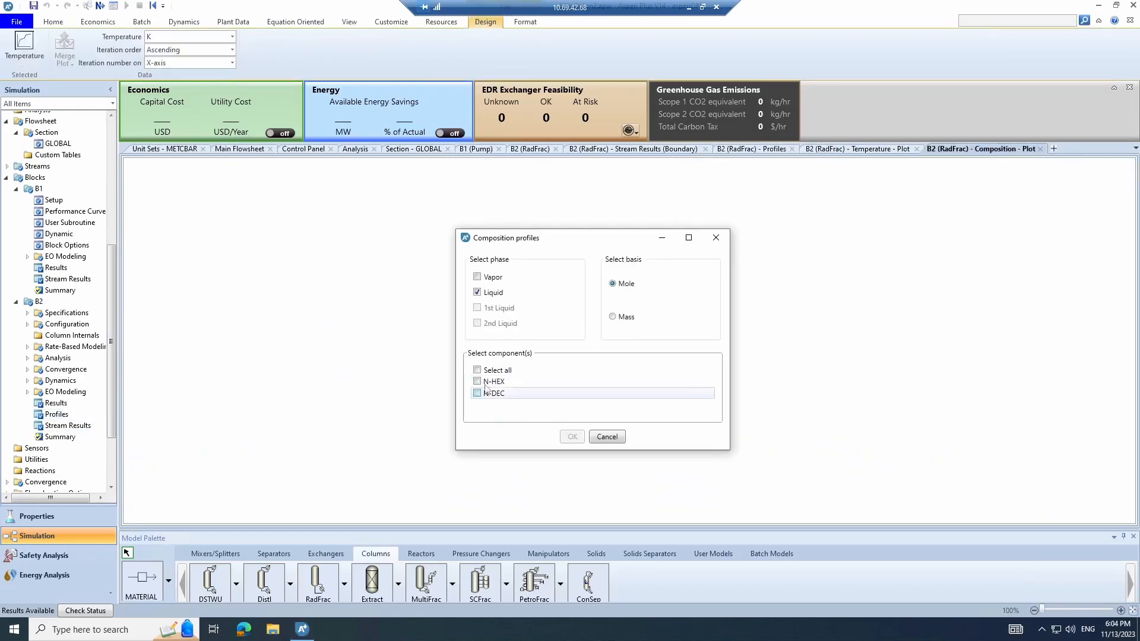
click(477, 393)
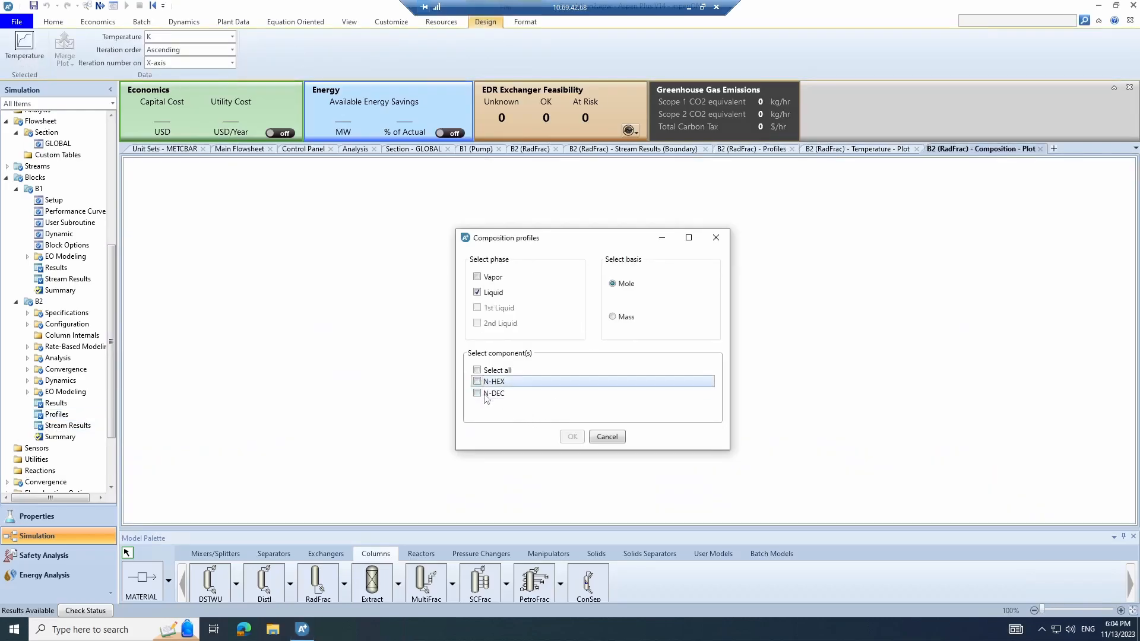
click(478, 382)
click(571, 439)
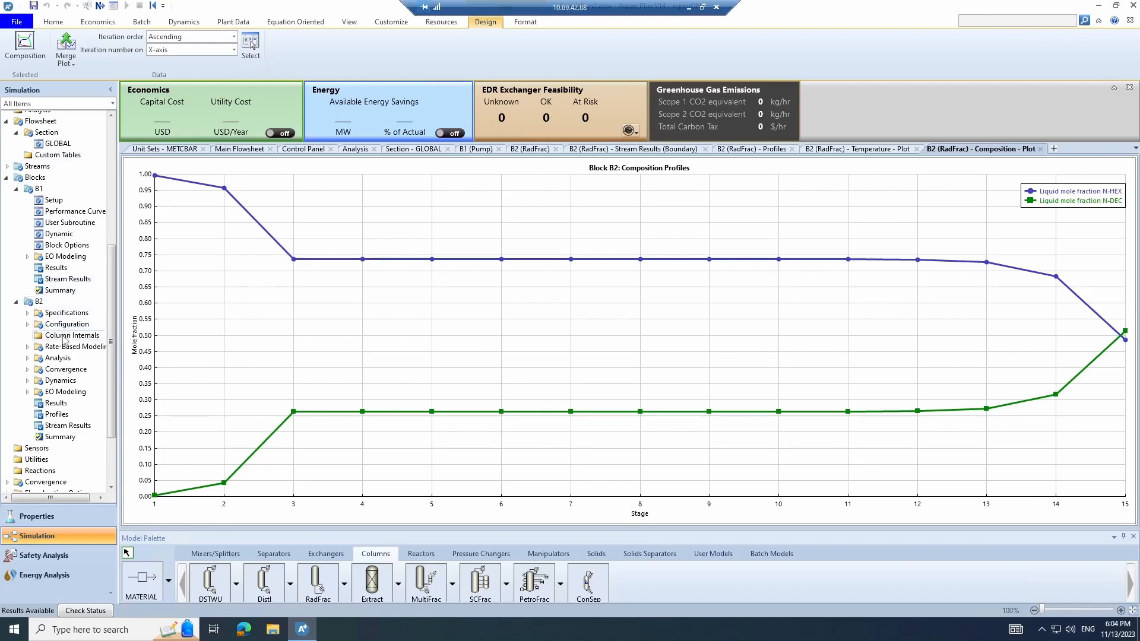
Start designing column B2's internals from its specifications and generate the required hydraulic data
double_click(63, 314)
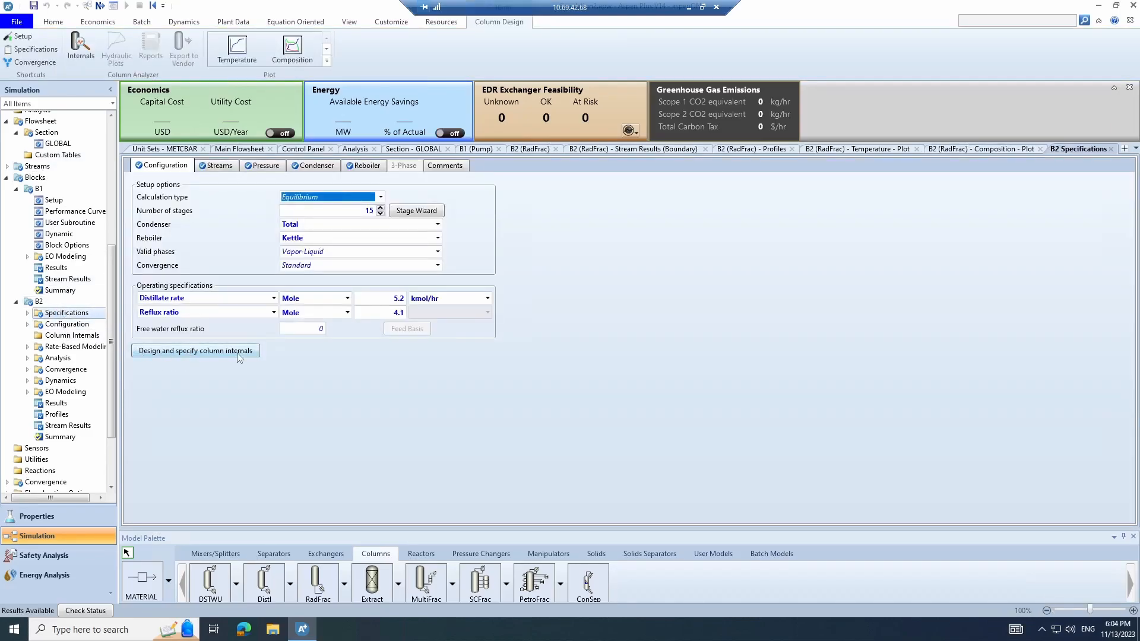
click(240, 354)
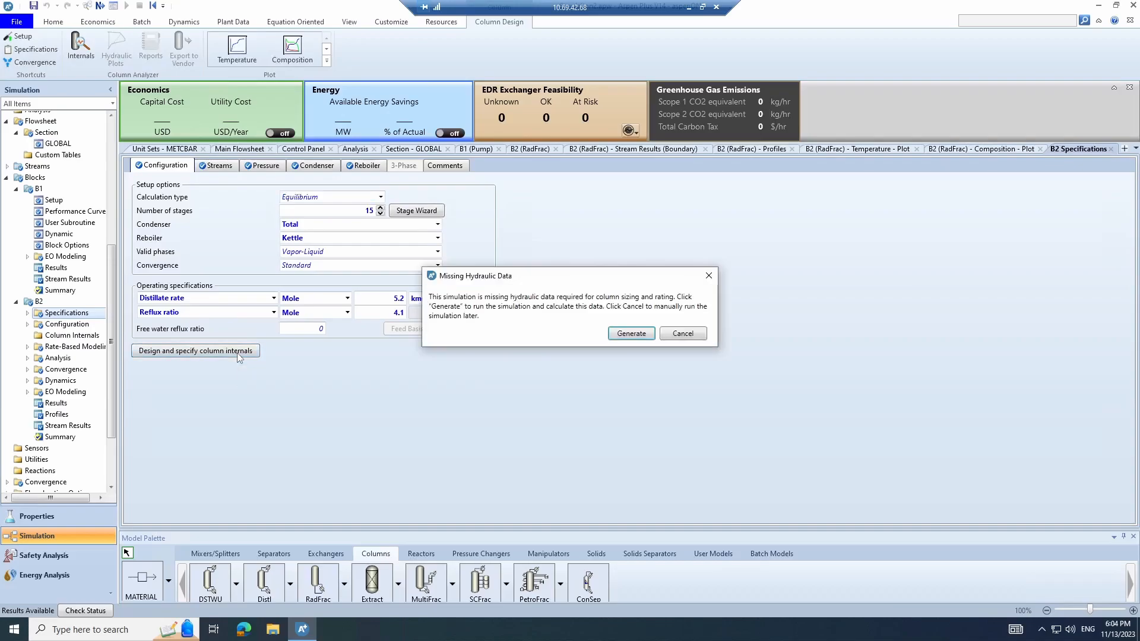
click(631, 333)
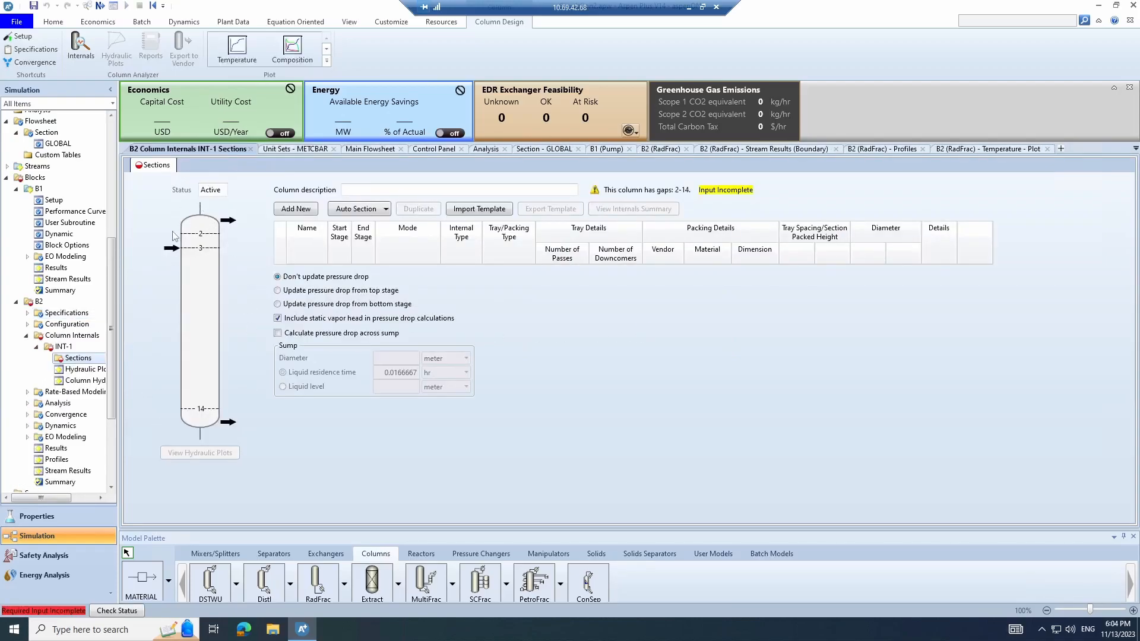
Add a new internals section to column B2 with start stage 1 and end stage 10
click(386, 210)
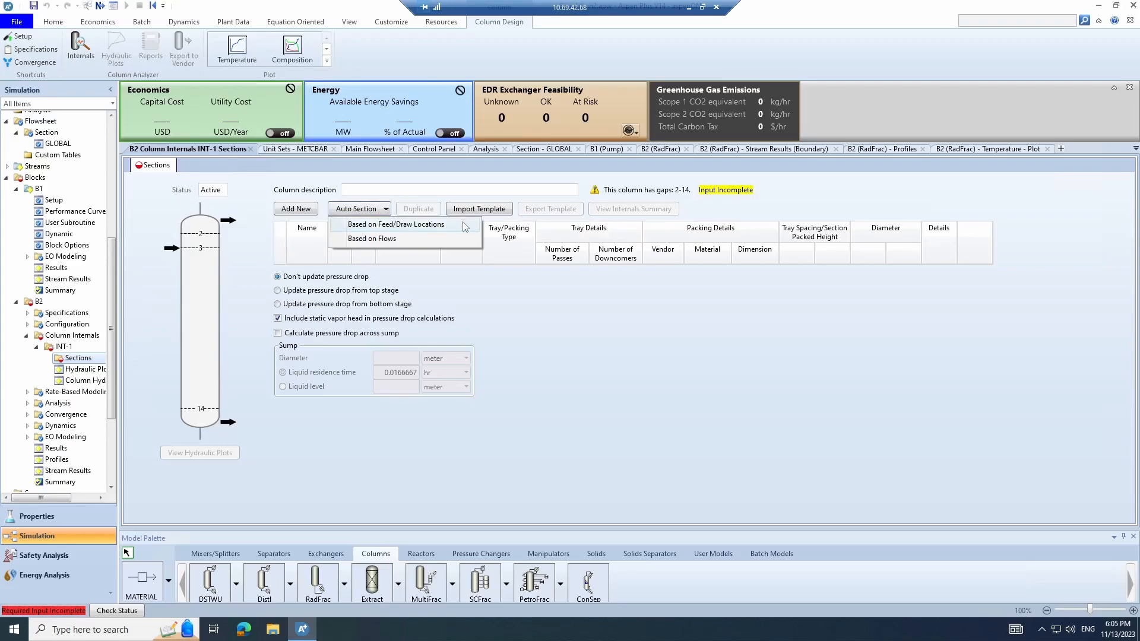
click(296, 213)
click(296, 212)
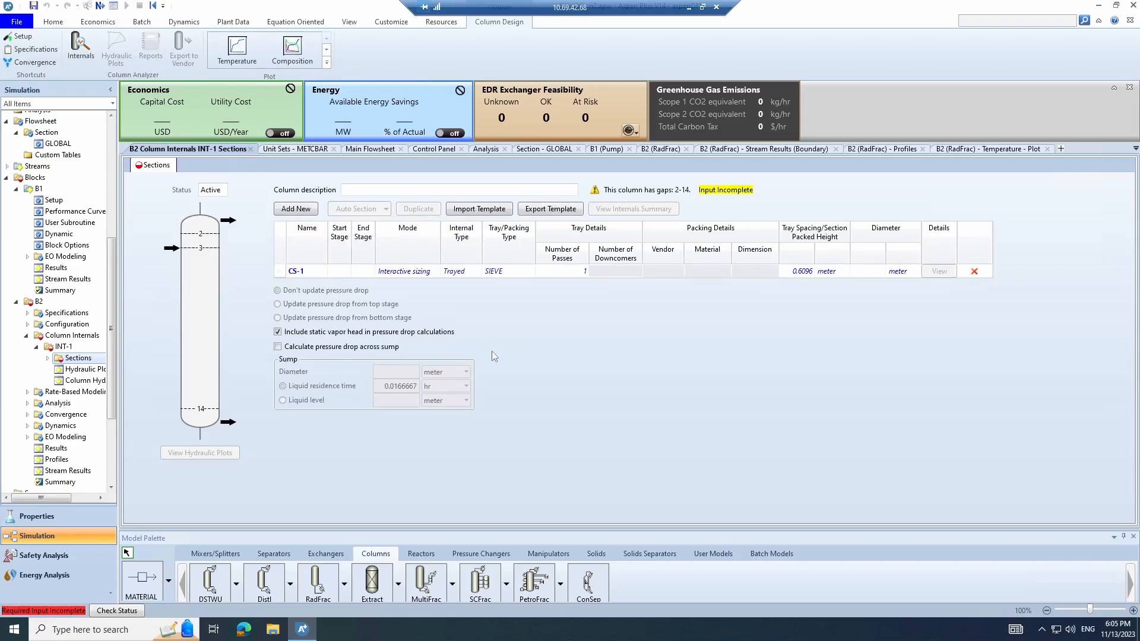
click(342, 273)
text(1)
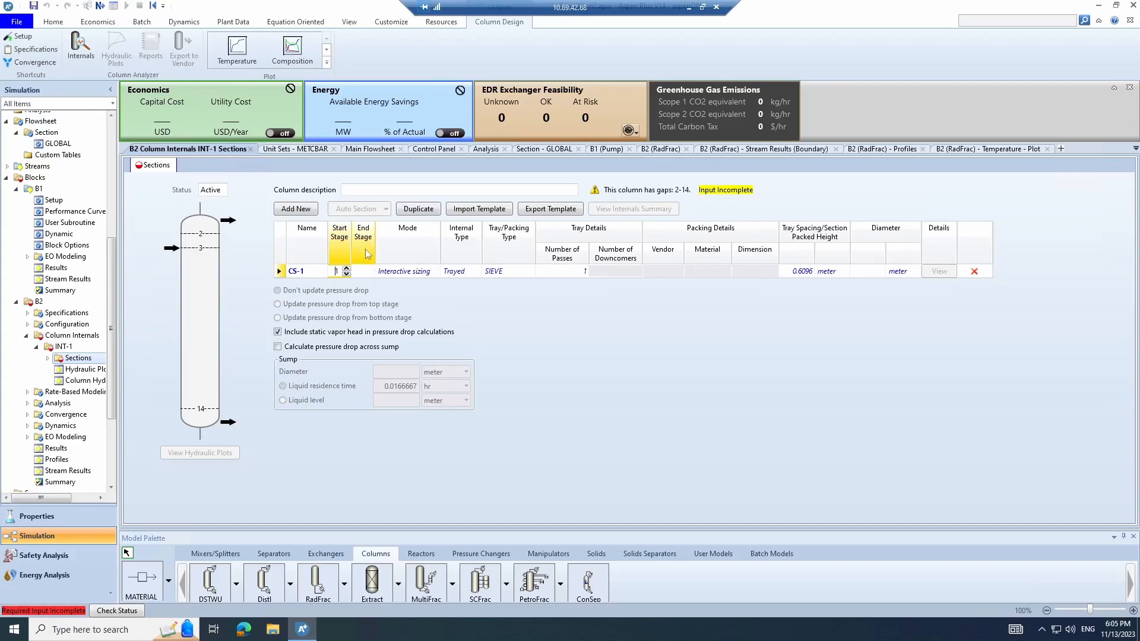
click(370, 272)
click(673, 341)
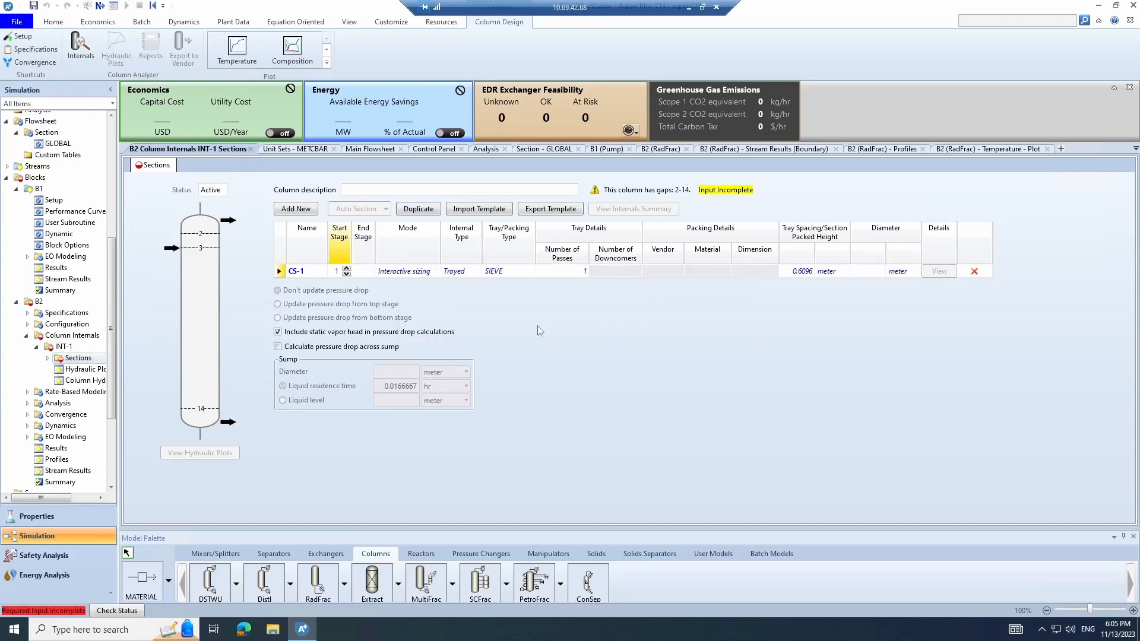
click(370, 272)
text(2)
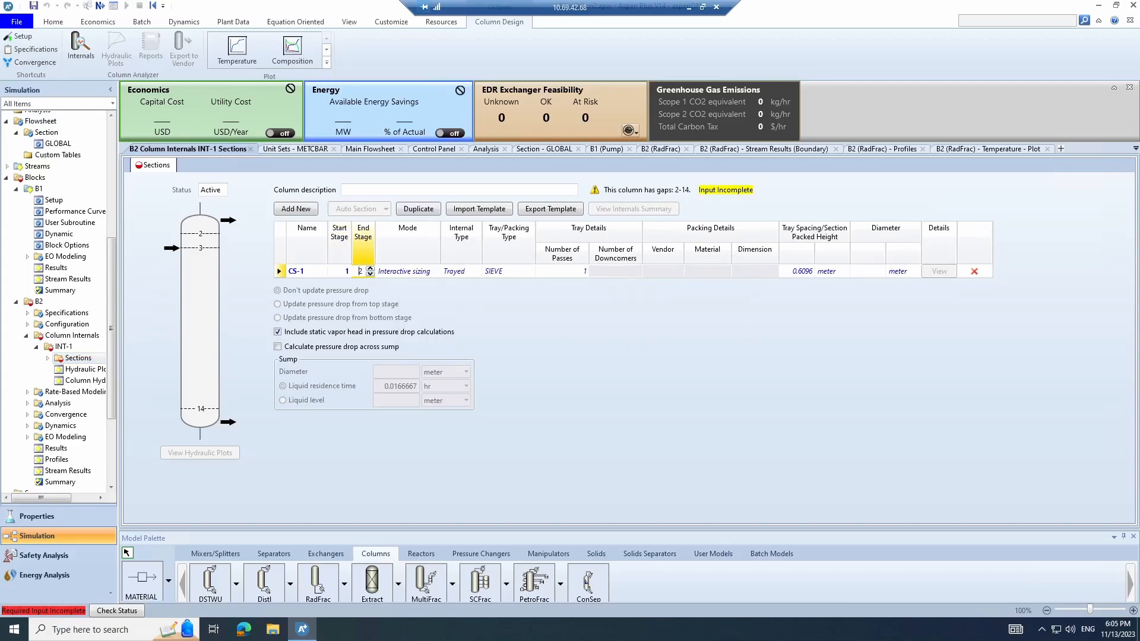
key(BackSpace)
text(10)
key(Return)
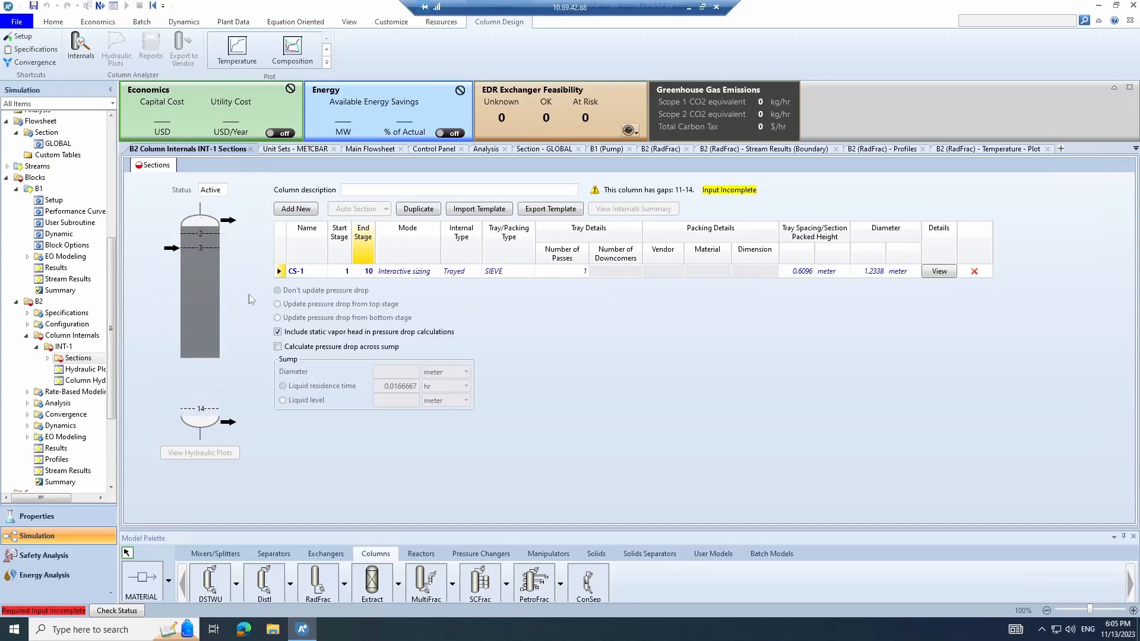
Add a second internals section to column B2 with start stage 10 and end stage 15
click(302, 212)
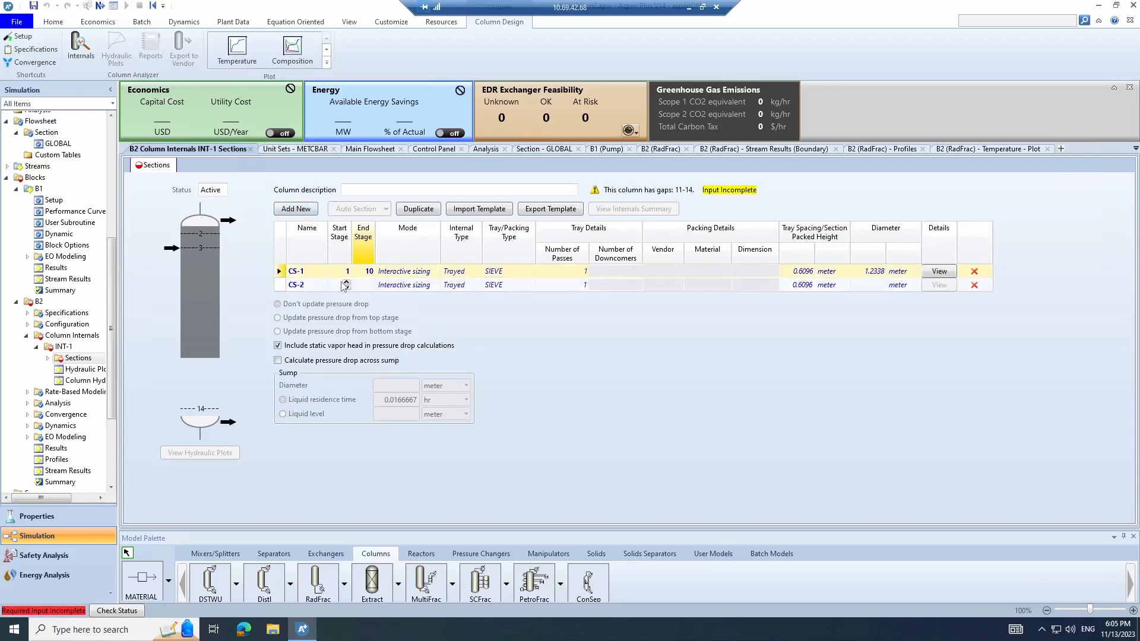
click(337, 287)
click(363, 288)
text(5)
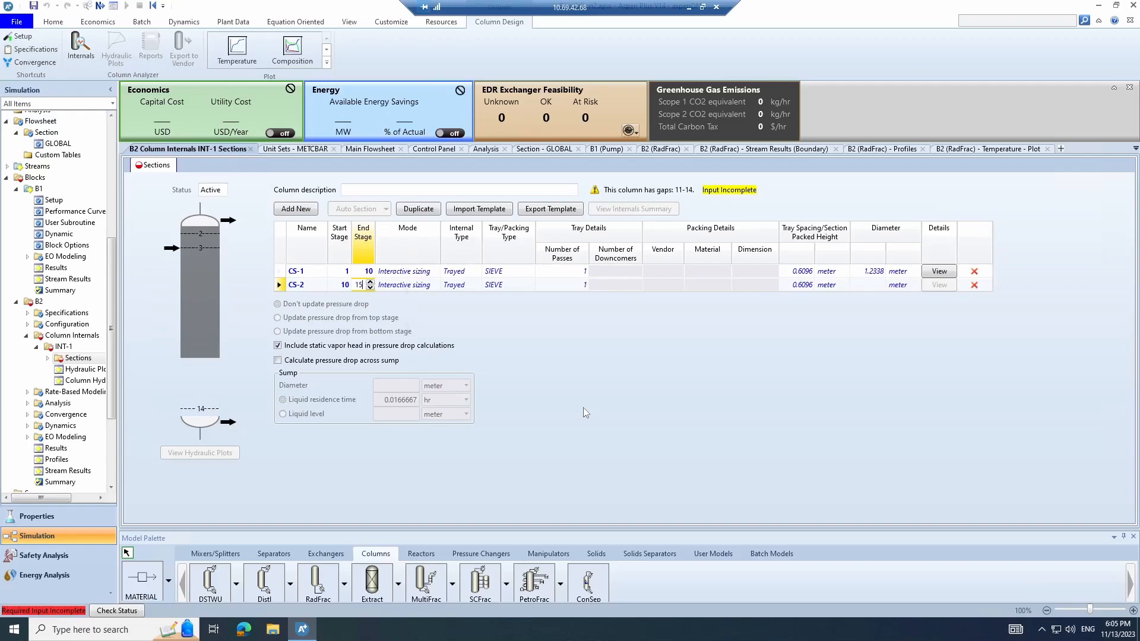
key(Return)
click(650, 336)
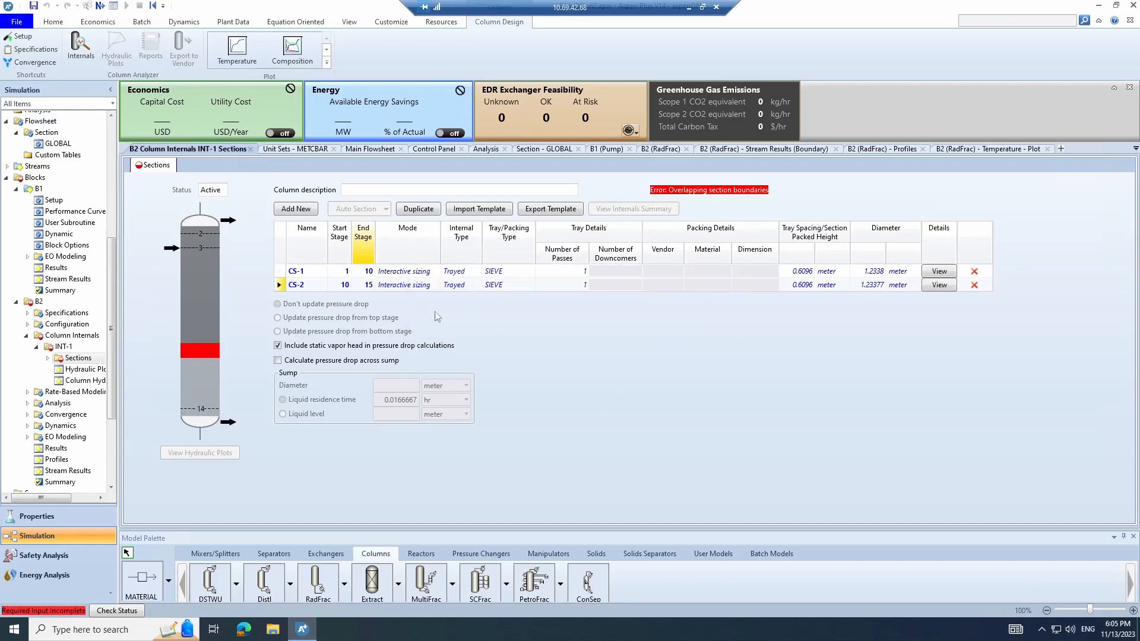
Set the start stage of section CS-2 to 11 so it does not overlap section CS-1
click(348, 285)
click(346, 288)
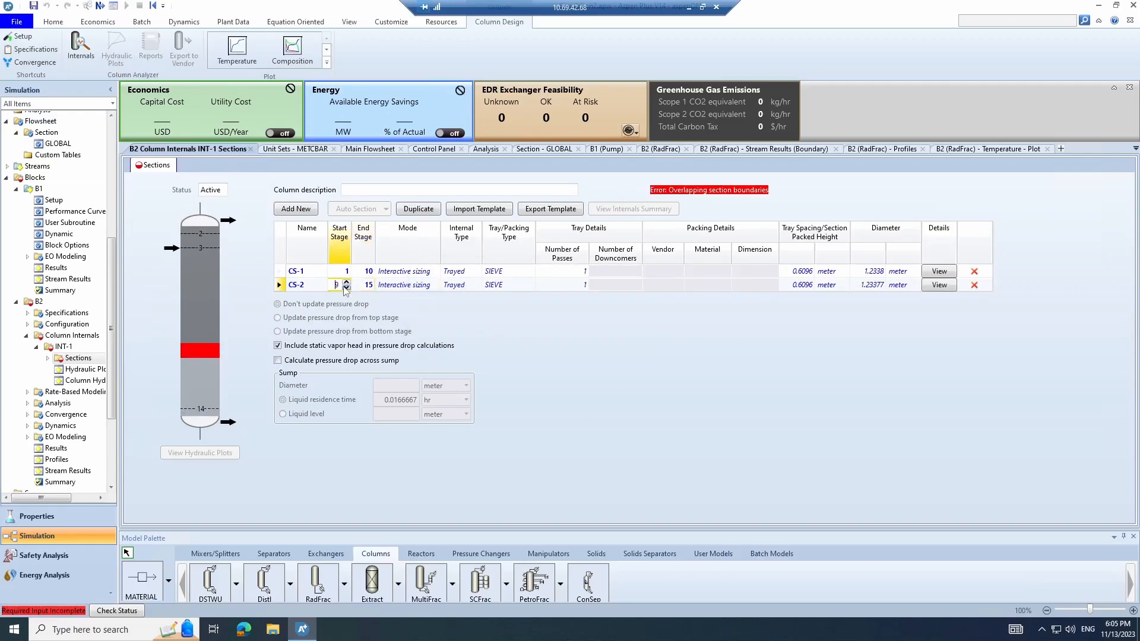
click(346, 283)
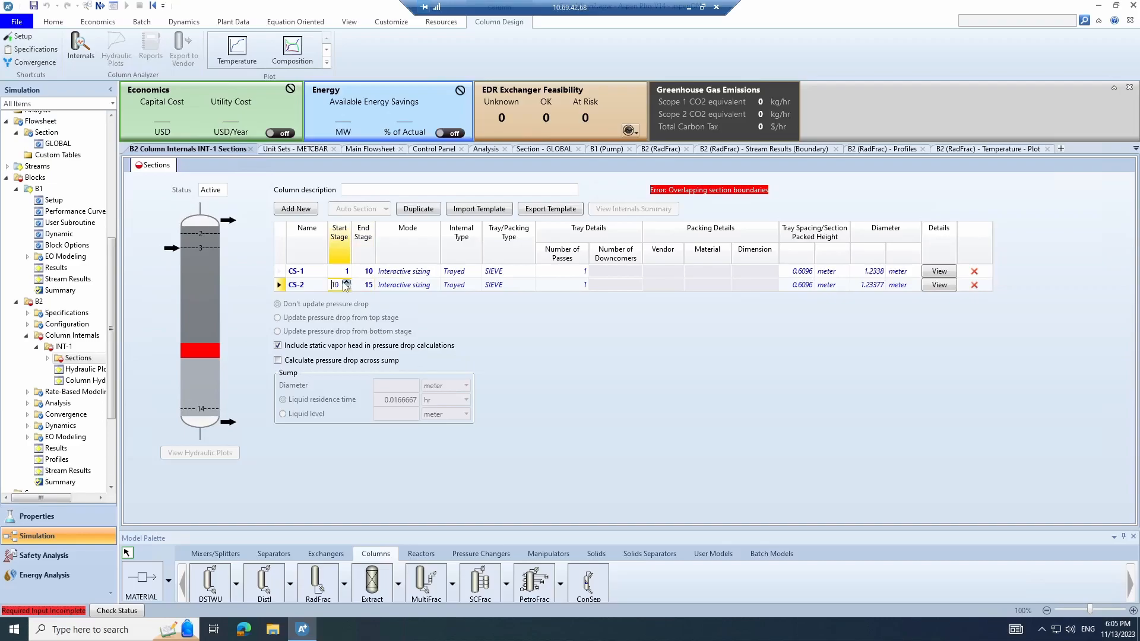
click(525, 344)
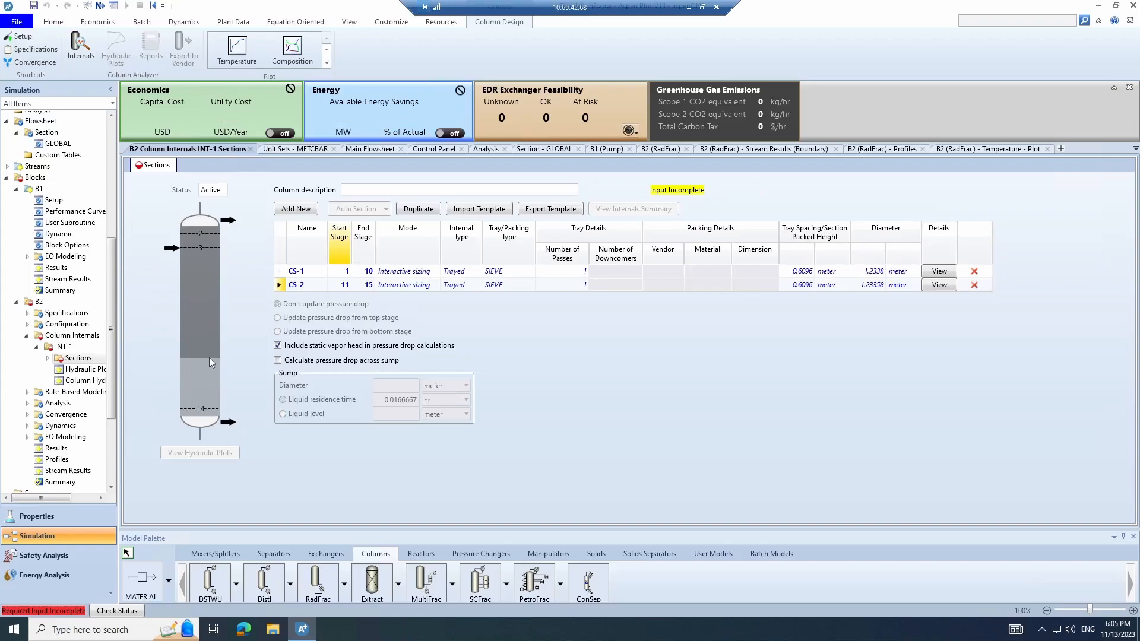
Set section CS-1 to Interactive sizing mode and change its internal type to Packed
click(407, 270)
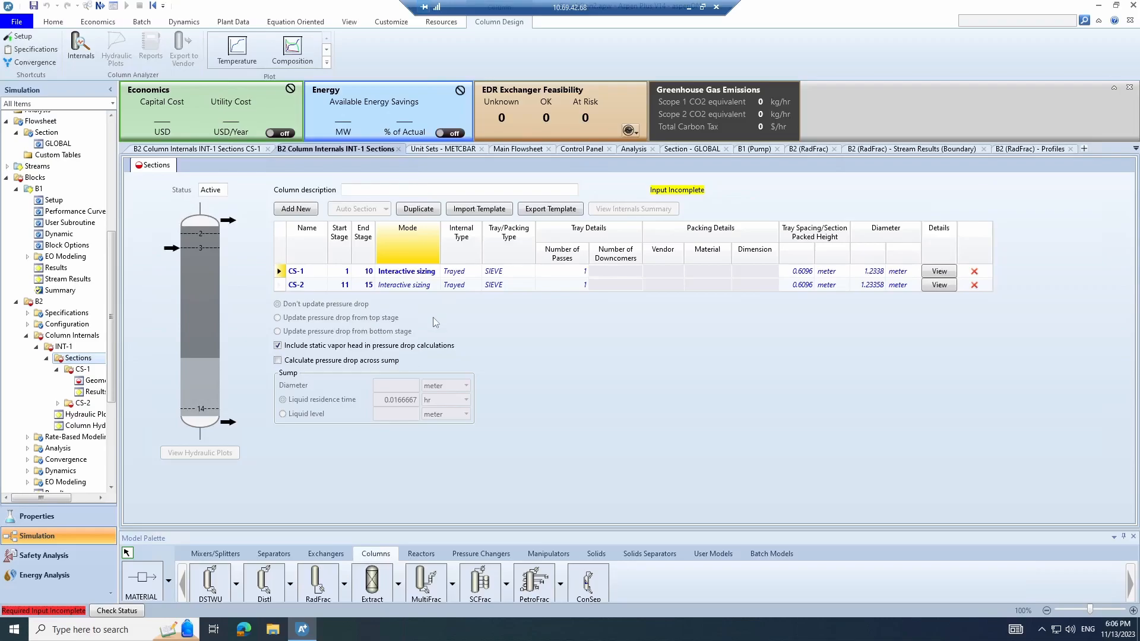
click(461, 275)
click(477, 271)
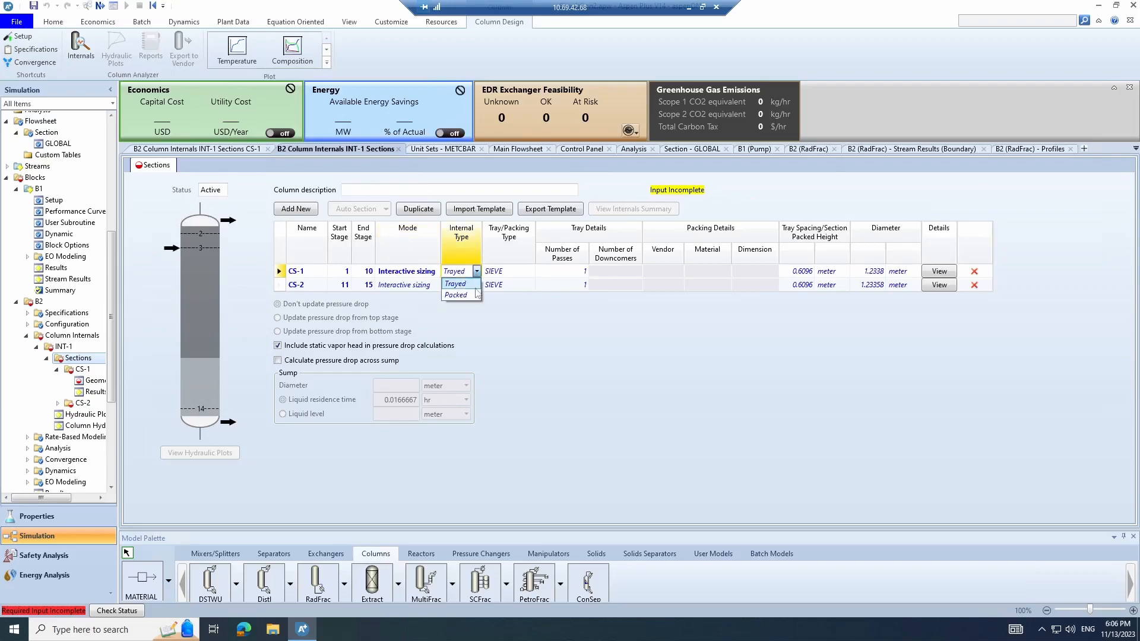
click(502, 278)
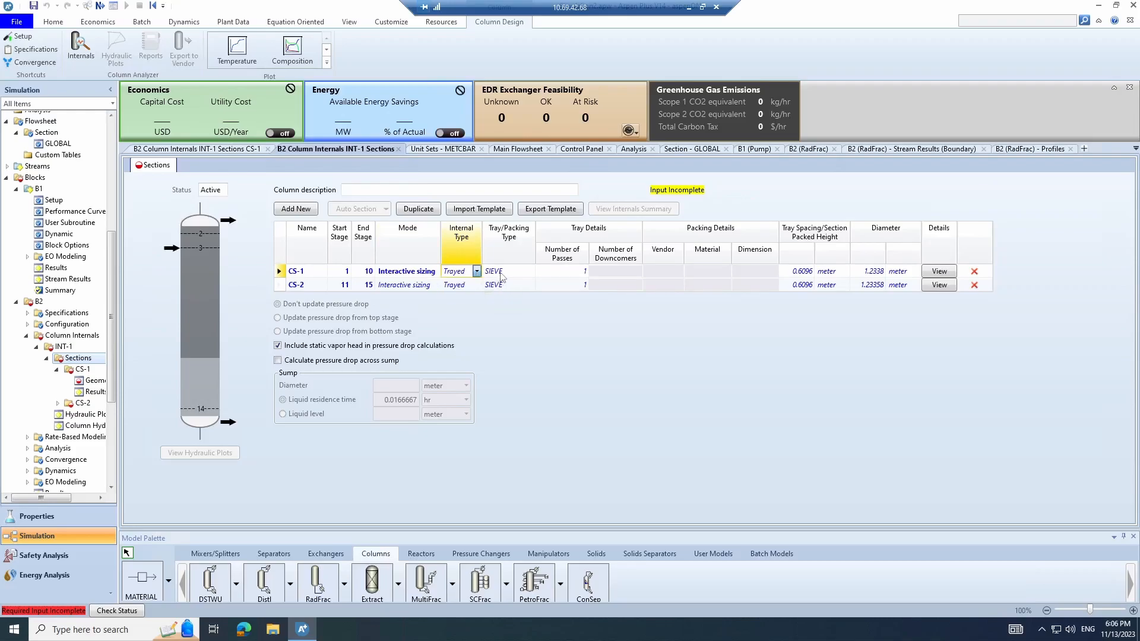
scroll(475, 274, down, 1)
click(477, 272)
Try FLEX-S as the tray type of section CS-2, and set it back to SIEVE
click(523, 291)
click(522, 290)
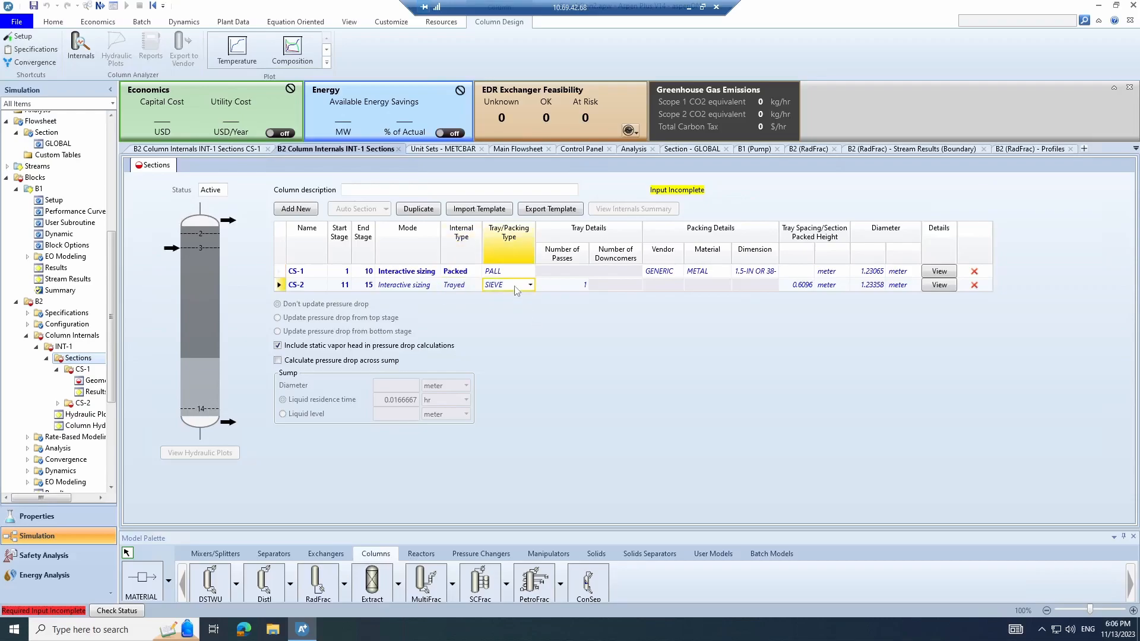
click(530, 285)
click(531, 285)
click(530, 285)
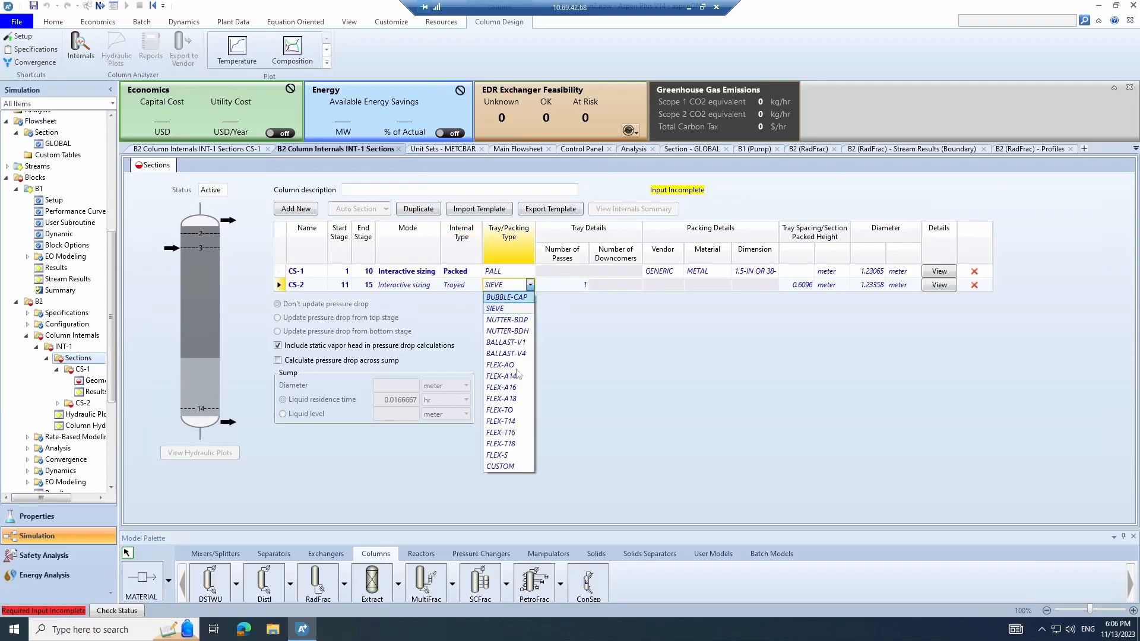
click(499, 454)
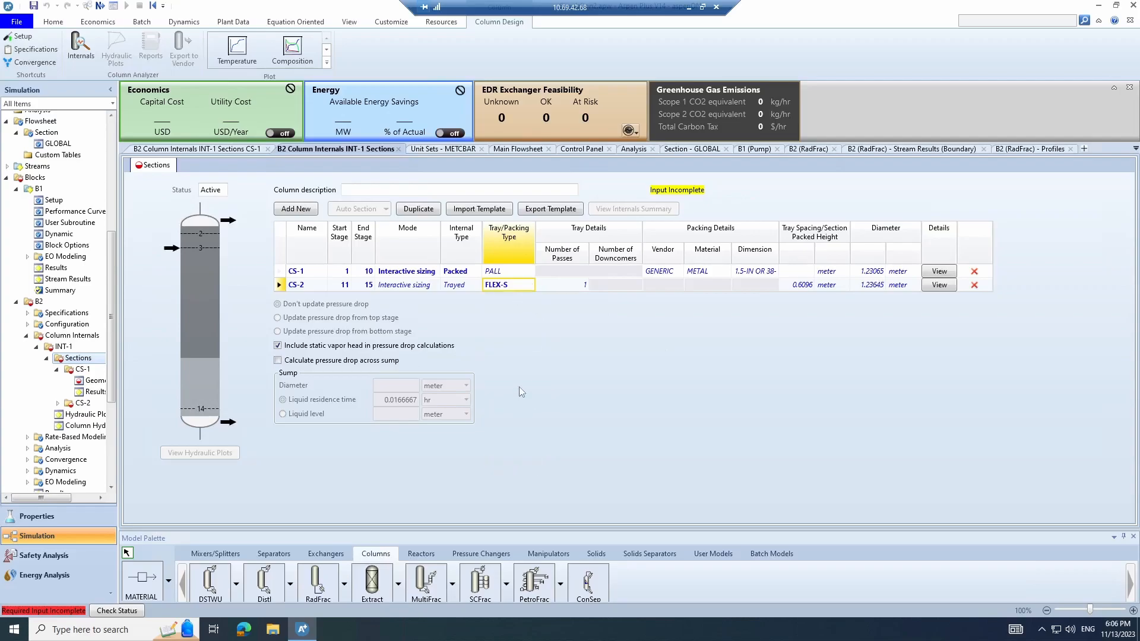
click(530, 285)
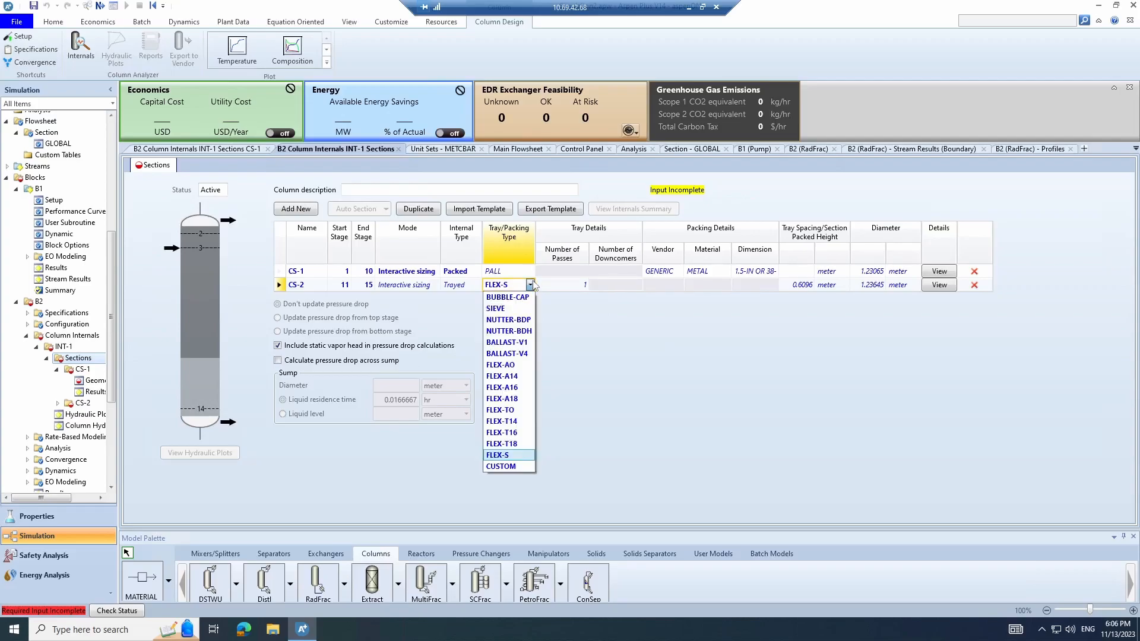
click(520, 309)
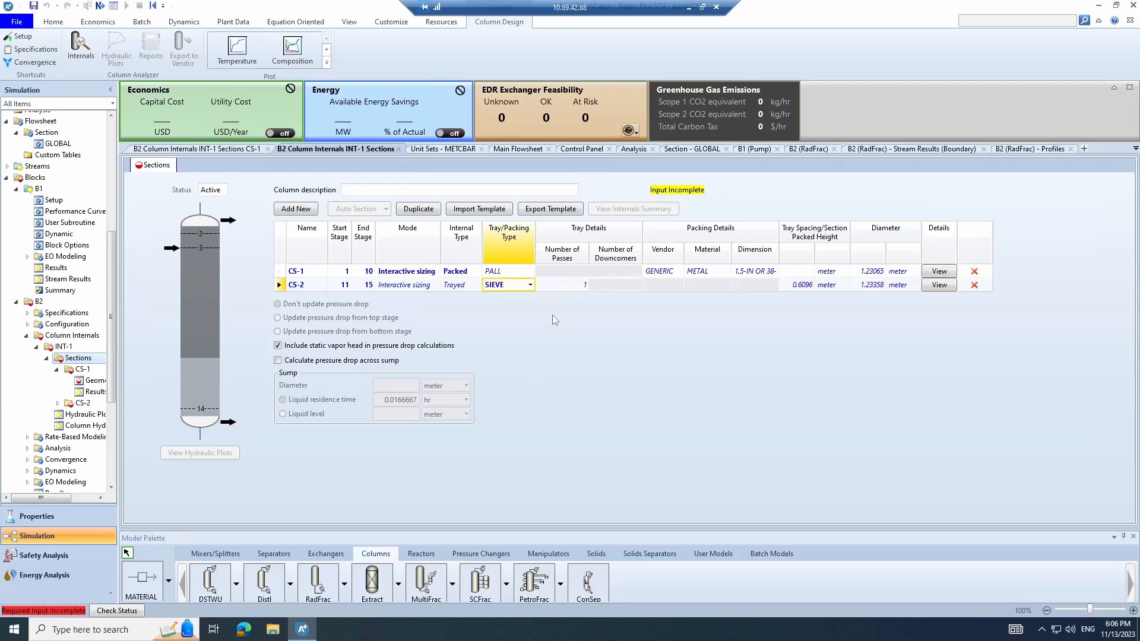
click(649, 356)
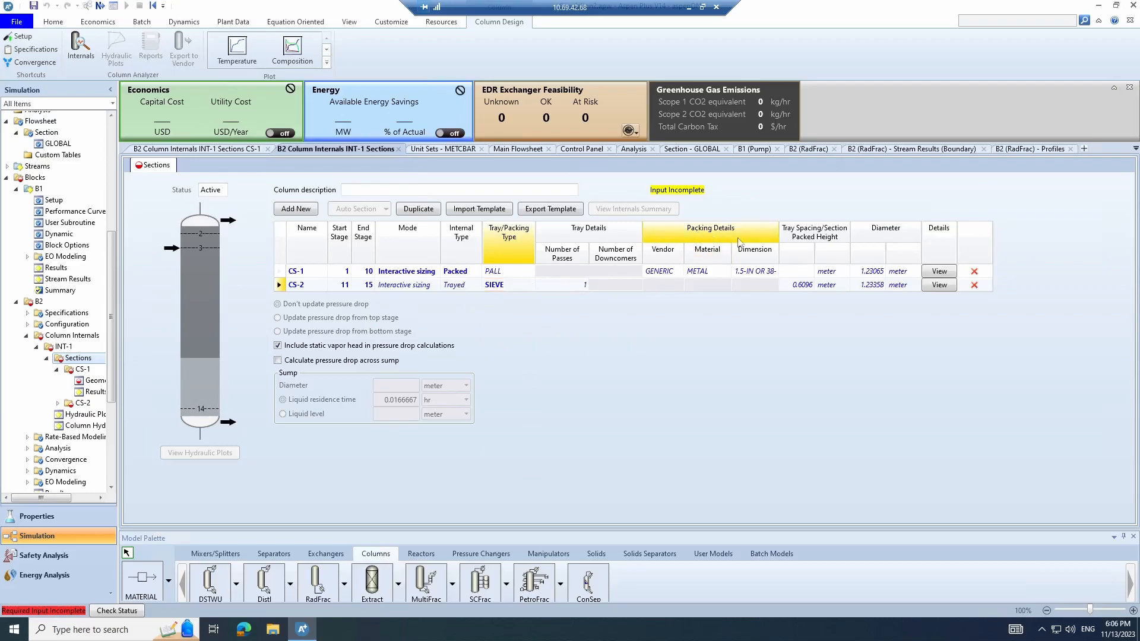
Check the vendor and material choices for section CS-1's packing and select the 1.5-IN OR 38-MM dimension
click(681, 275)
click(678, 272)
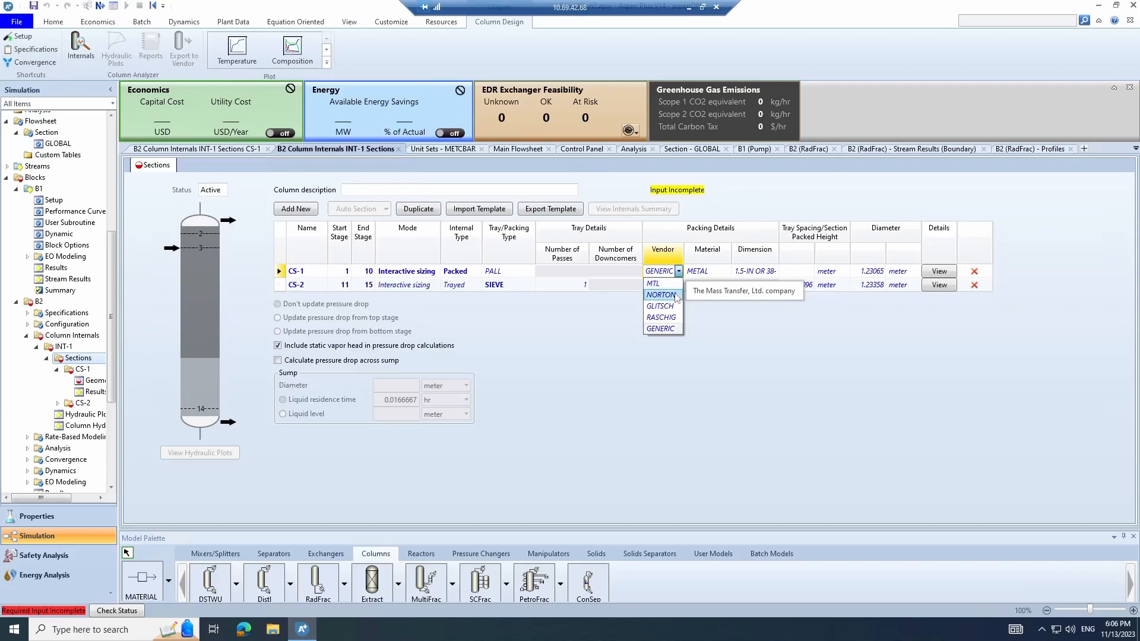
click(711, 308)
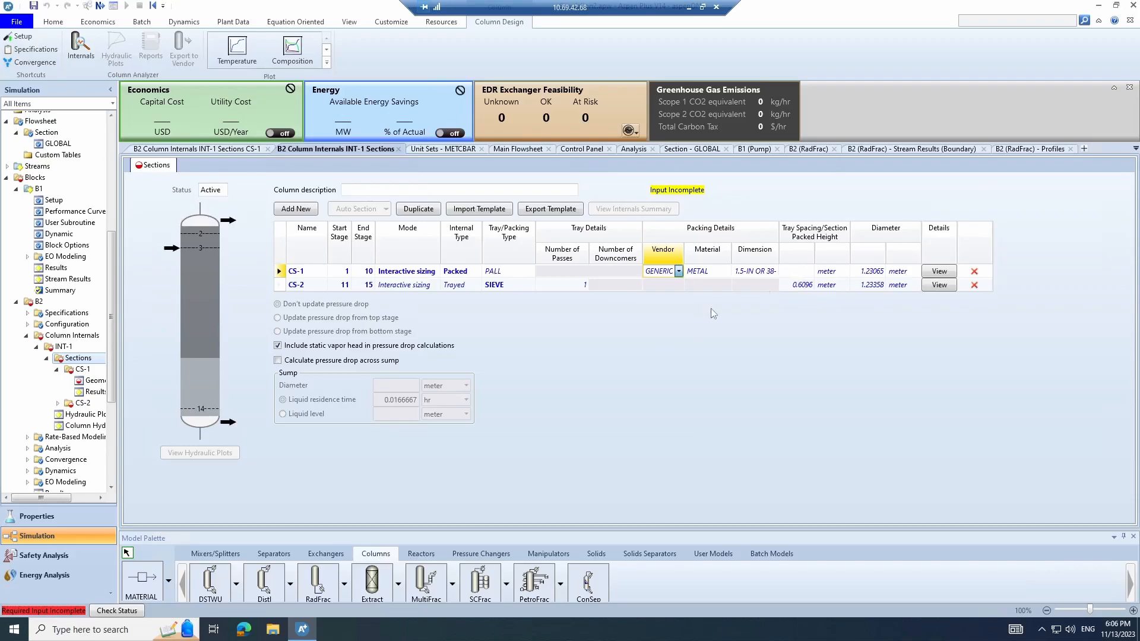
click(713, 276)
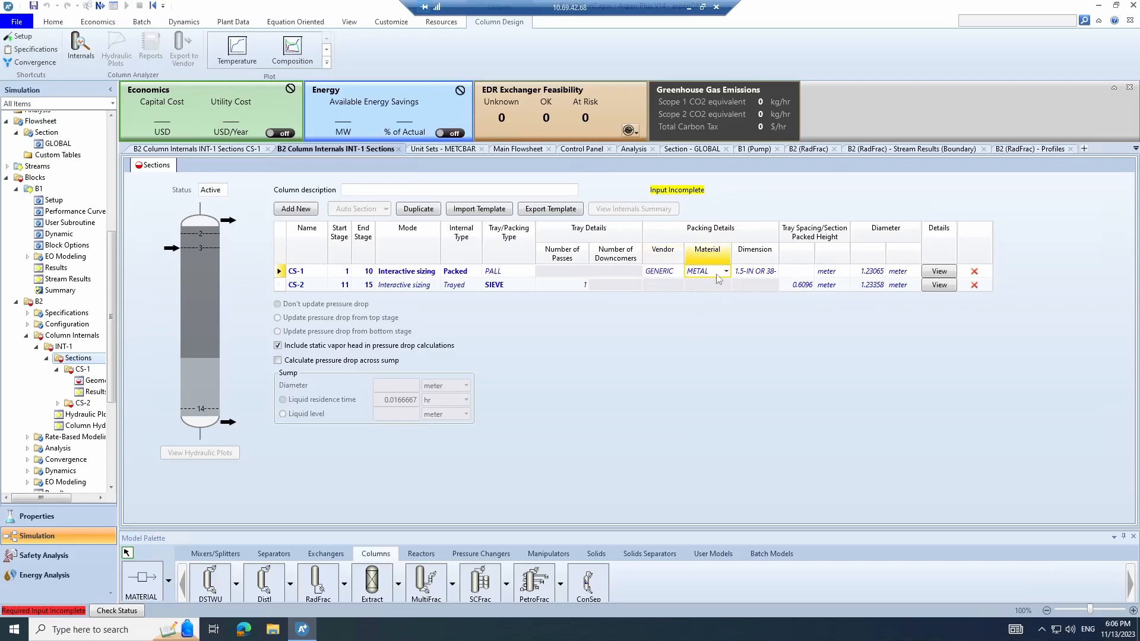
click(773, 271)
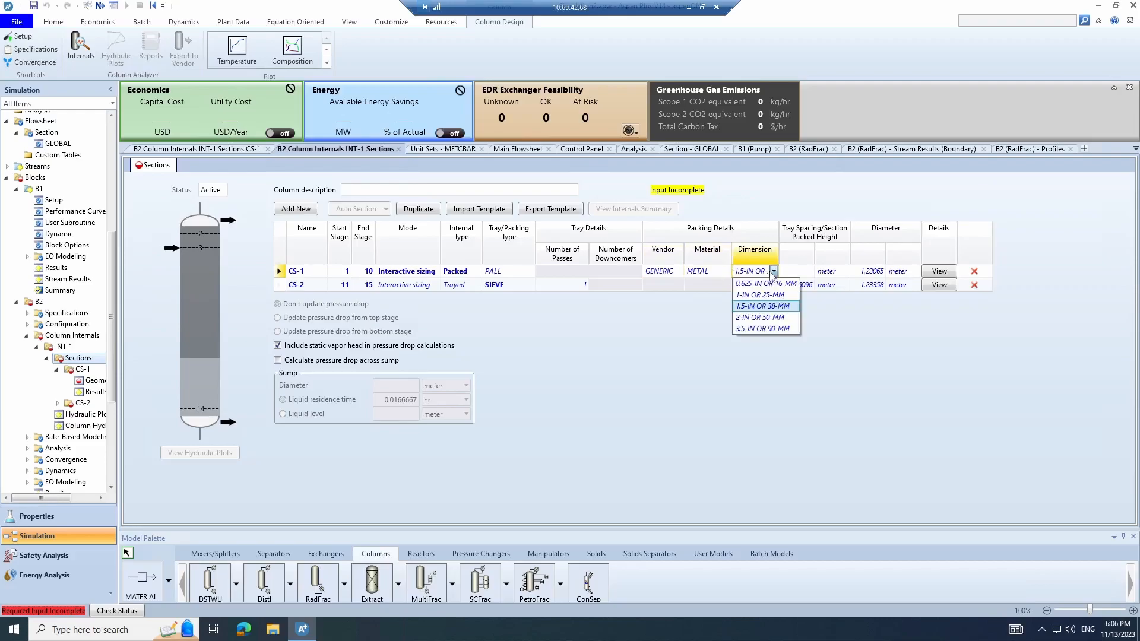
click(763, 306)
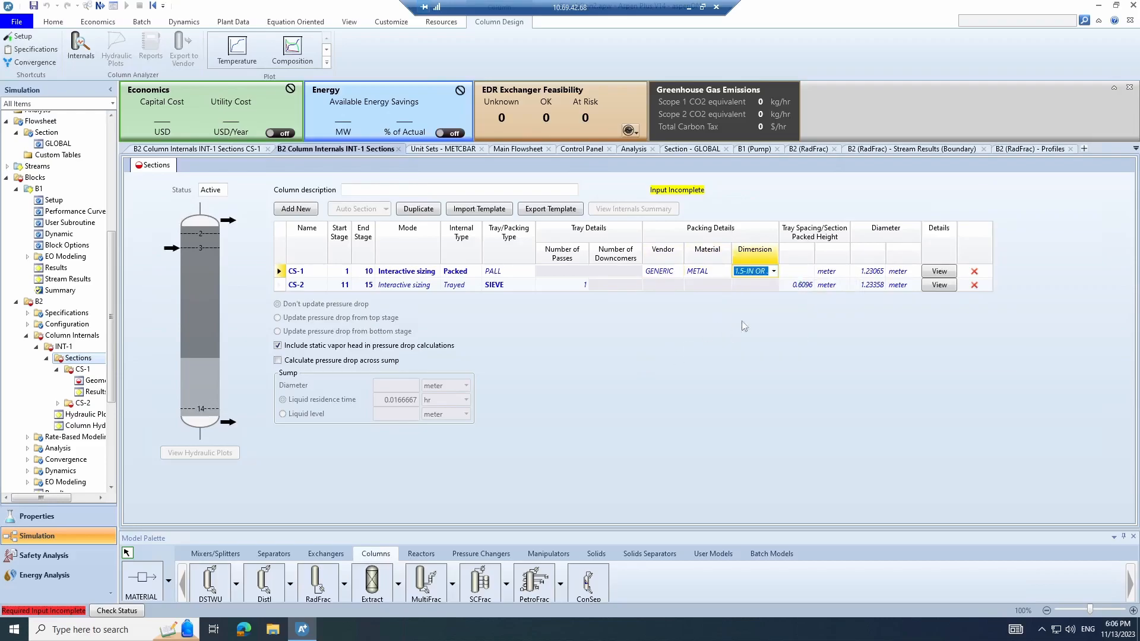
Open section CS-1's detailed geometry, change its section type to Trayed and choose the FLEX-T18 tray type
click(947, 273)
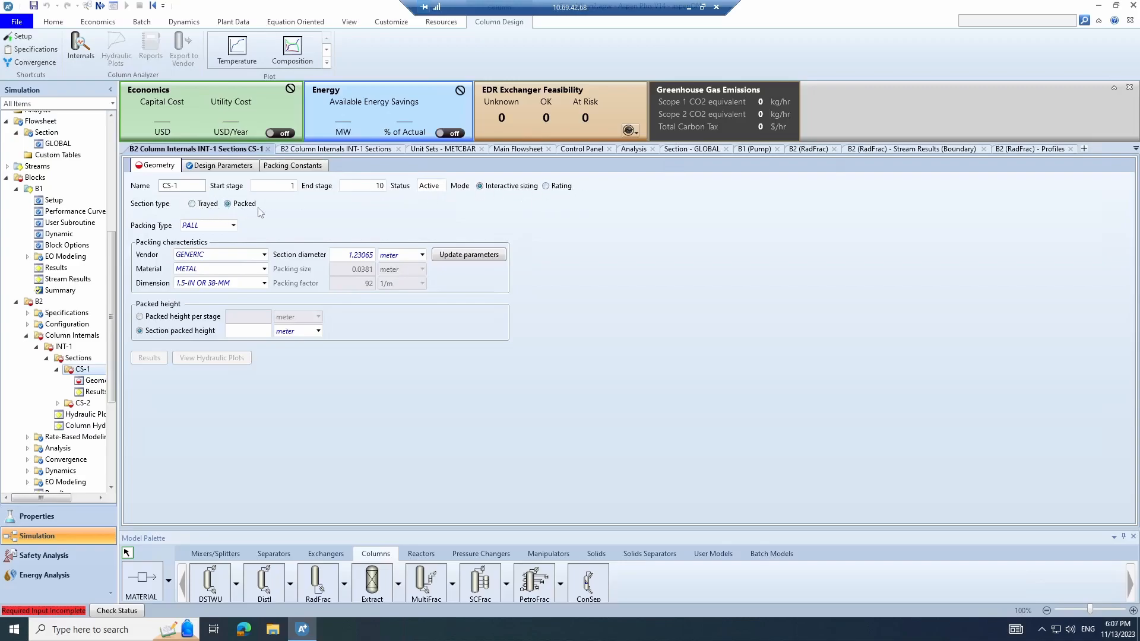
click(217, 209)
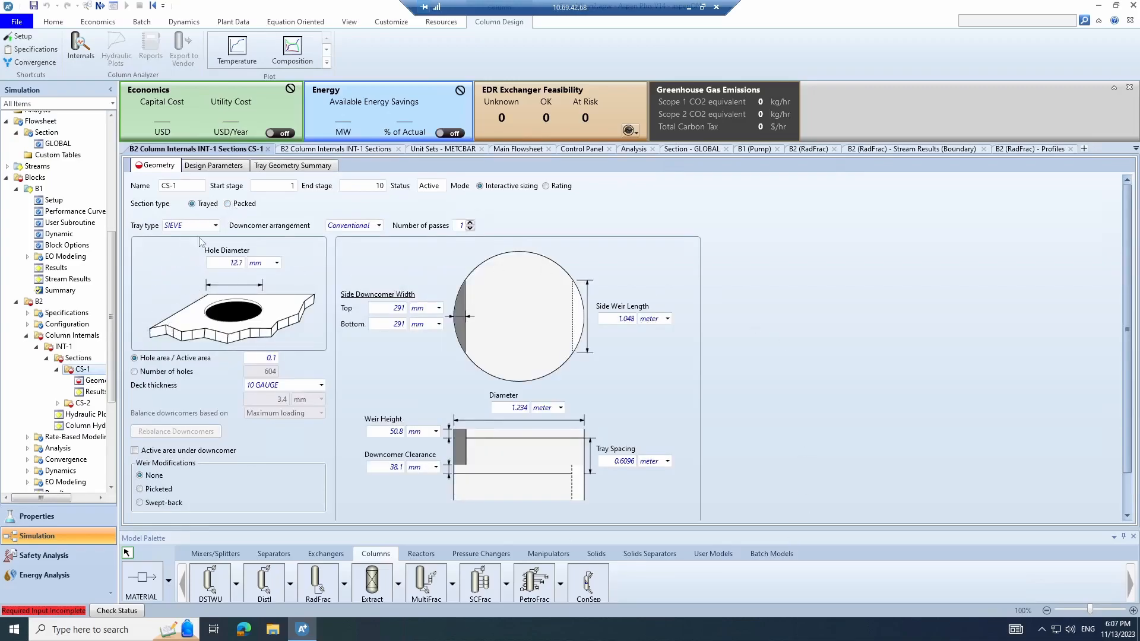
click(215, 226)
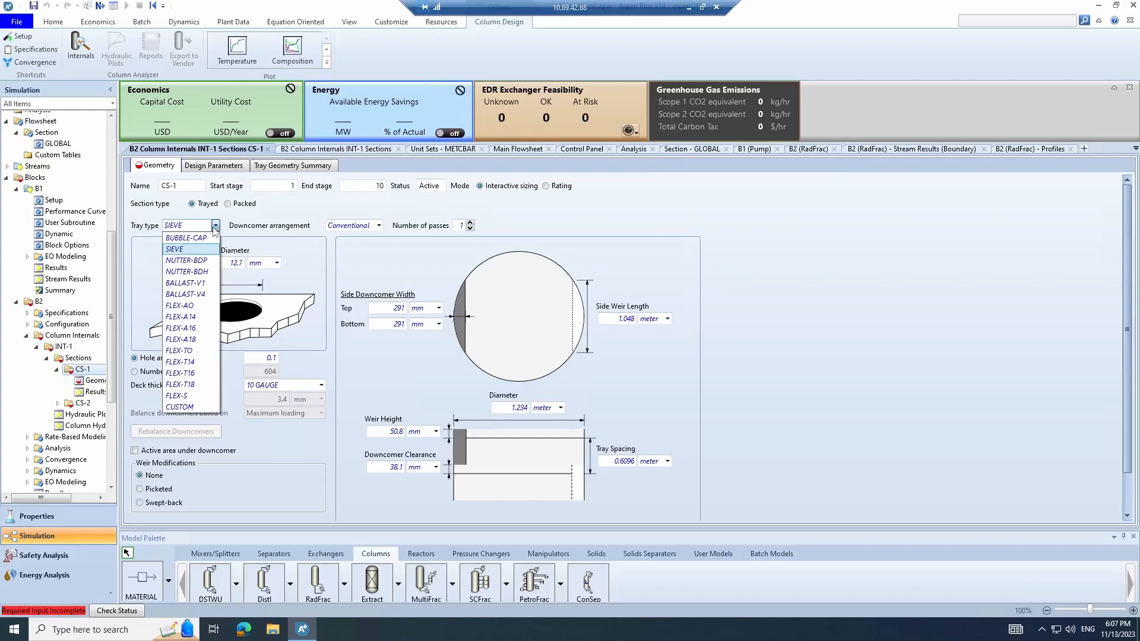
click(181, 385)
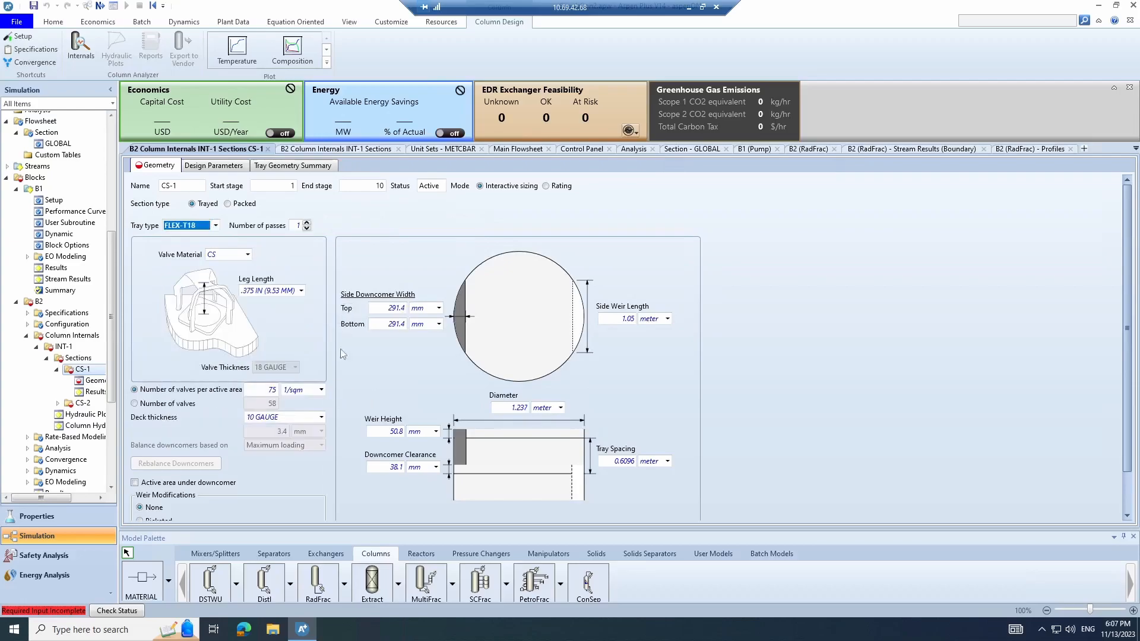
Try the FLEX-TO tray type for section CS-1, and change it to CUSTOM, accepting the consistency check override
click(216, 225)
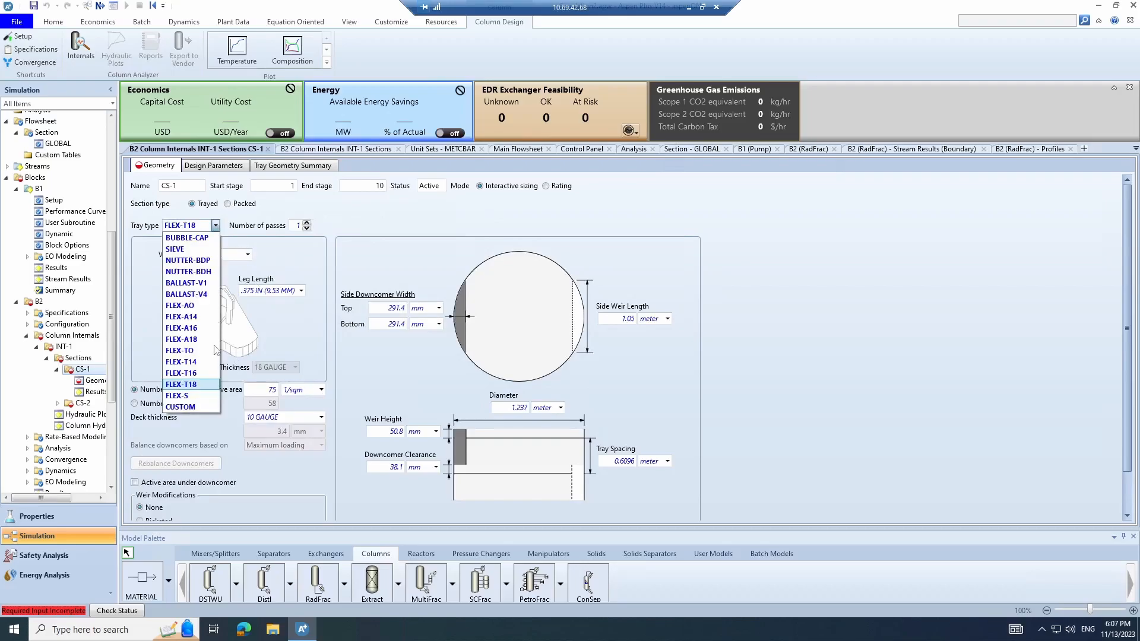
click(209, 355)
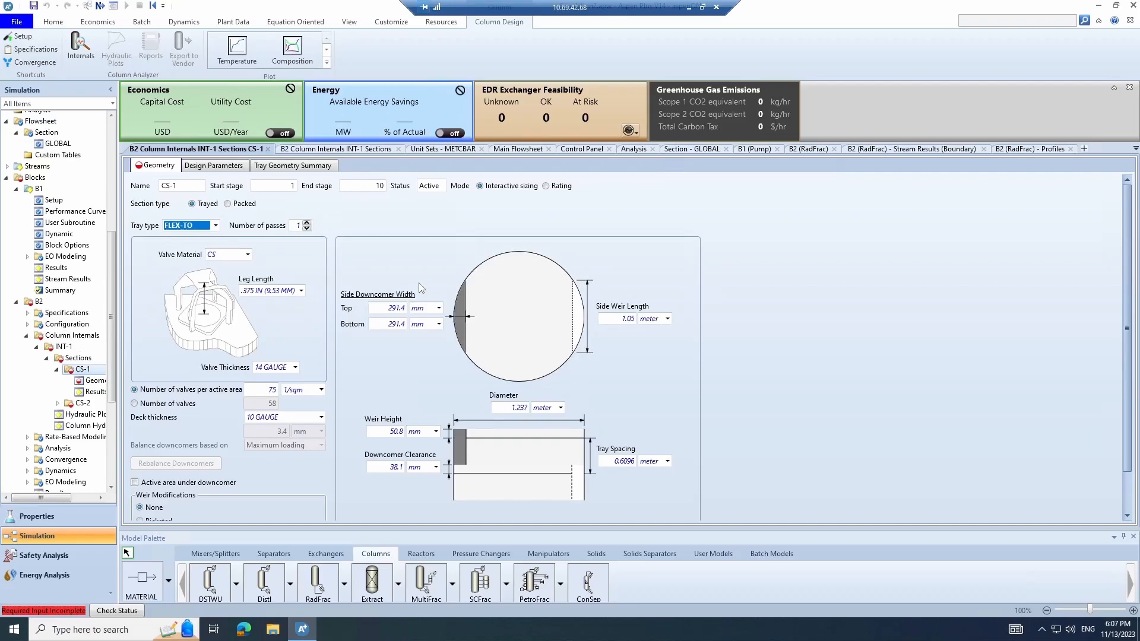
click(217, 229)
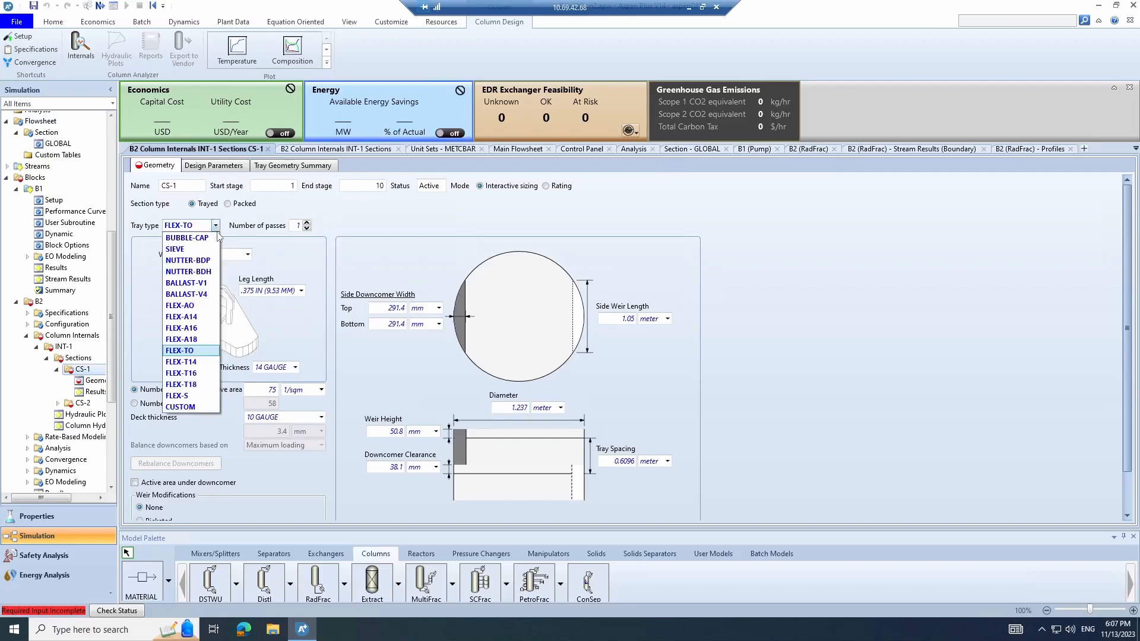
click(198, 406)
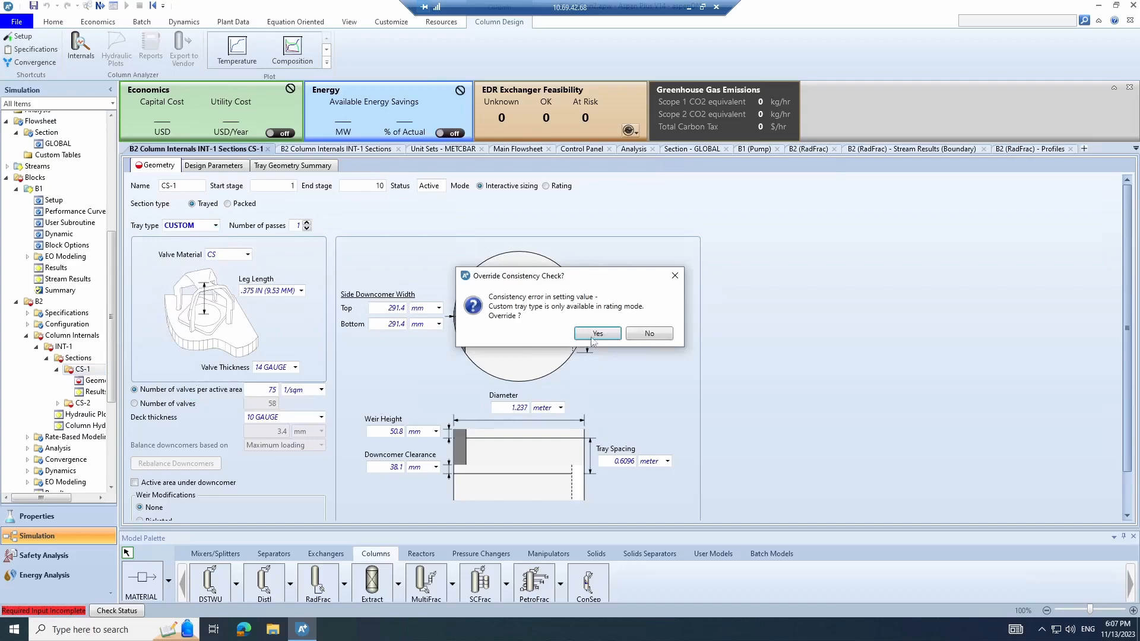
click(597, 333)
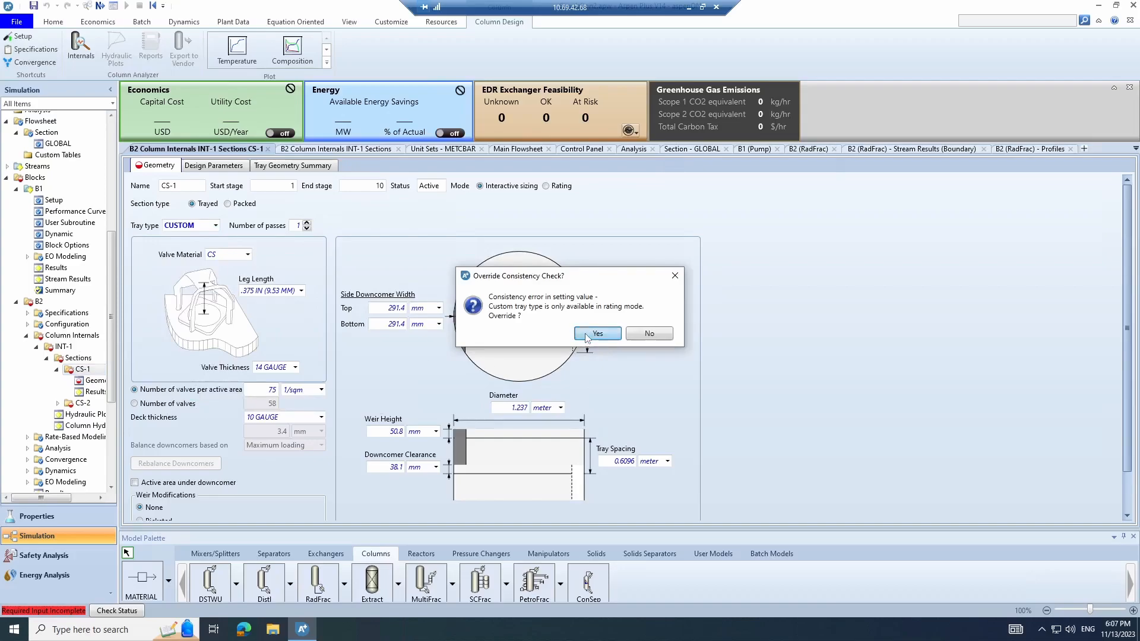
Switch section CS-1 from interactive sizing to Rating mode
click(546, 187)
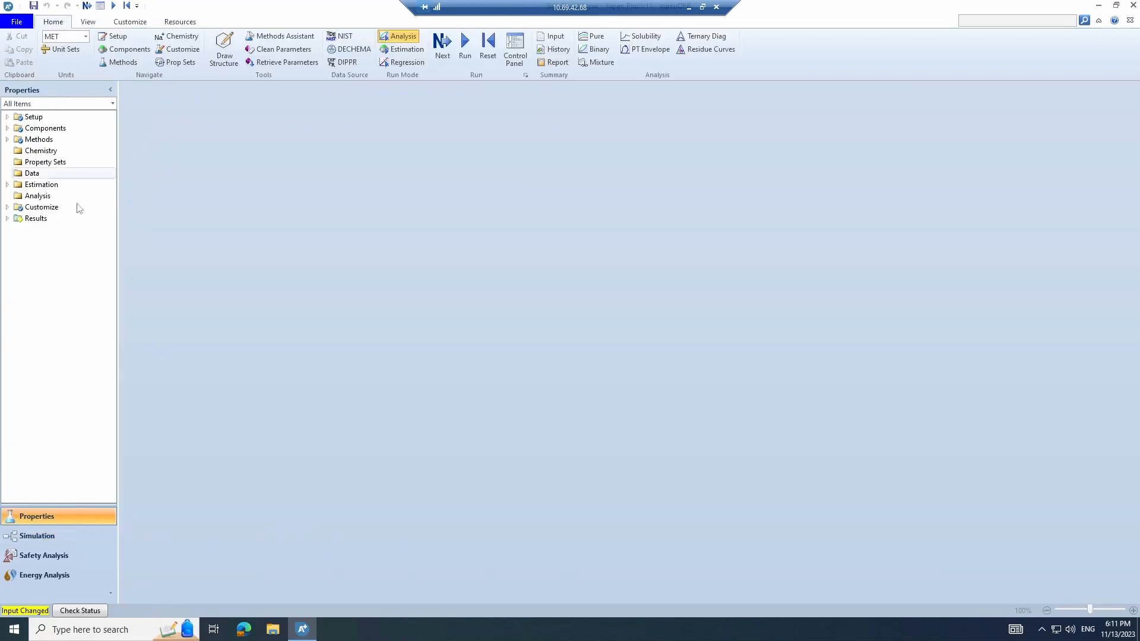
Create a binary property analysis for the components, check the available analysis types and keep Txy
click(31, 199)
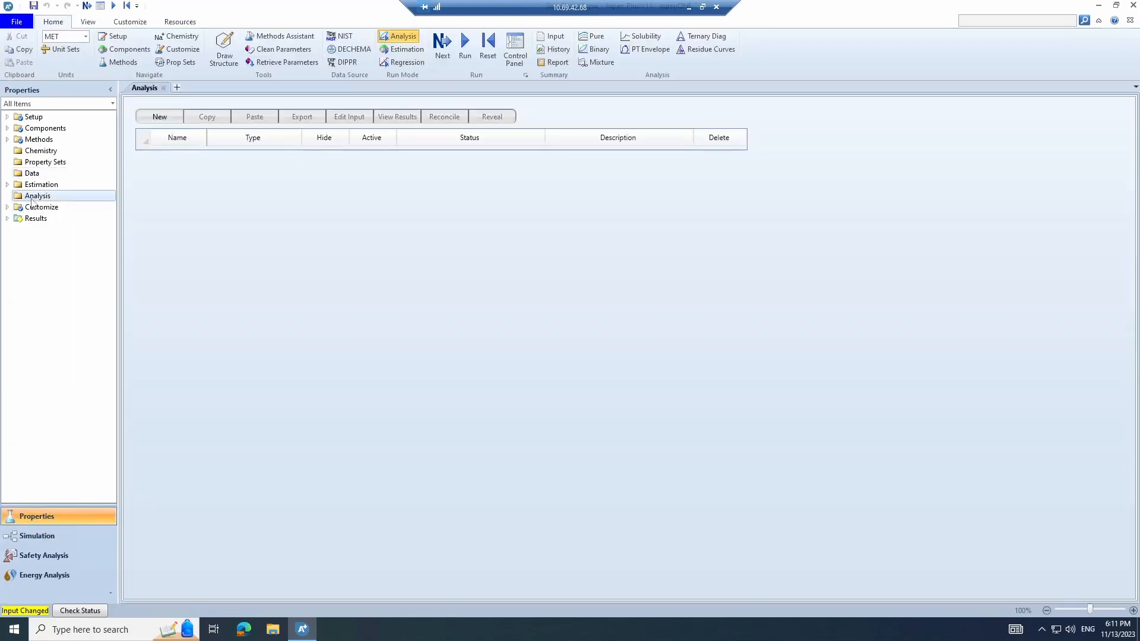
click(8, 128)
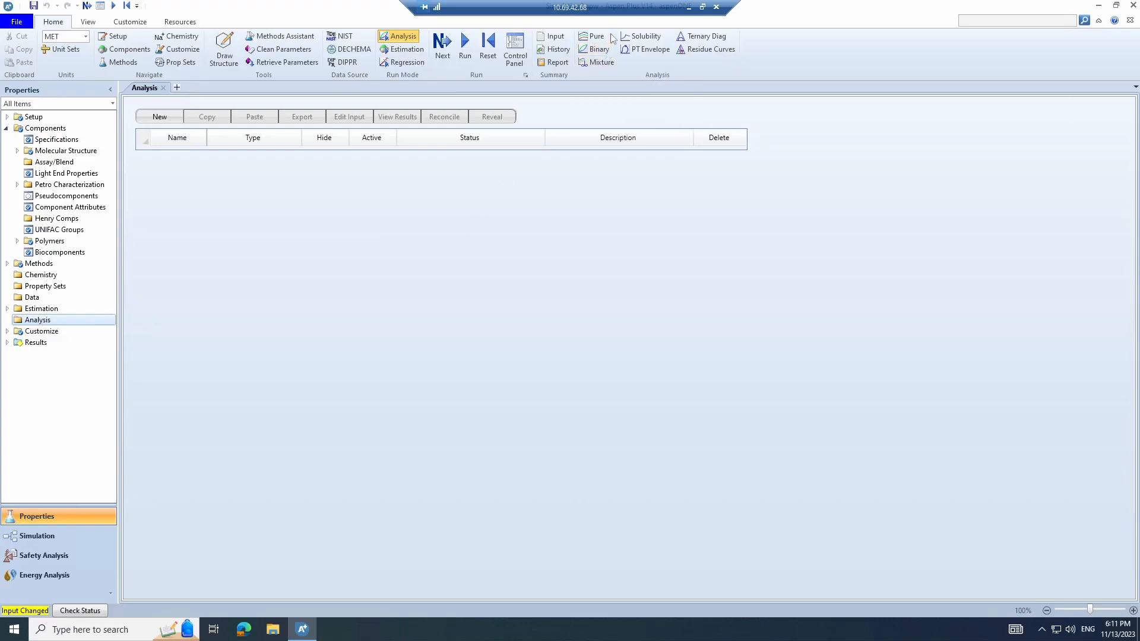
click(599, 51)
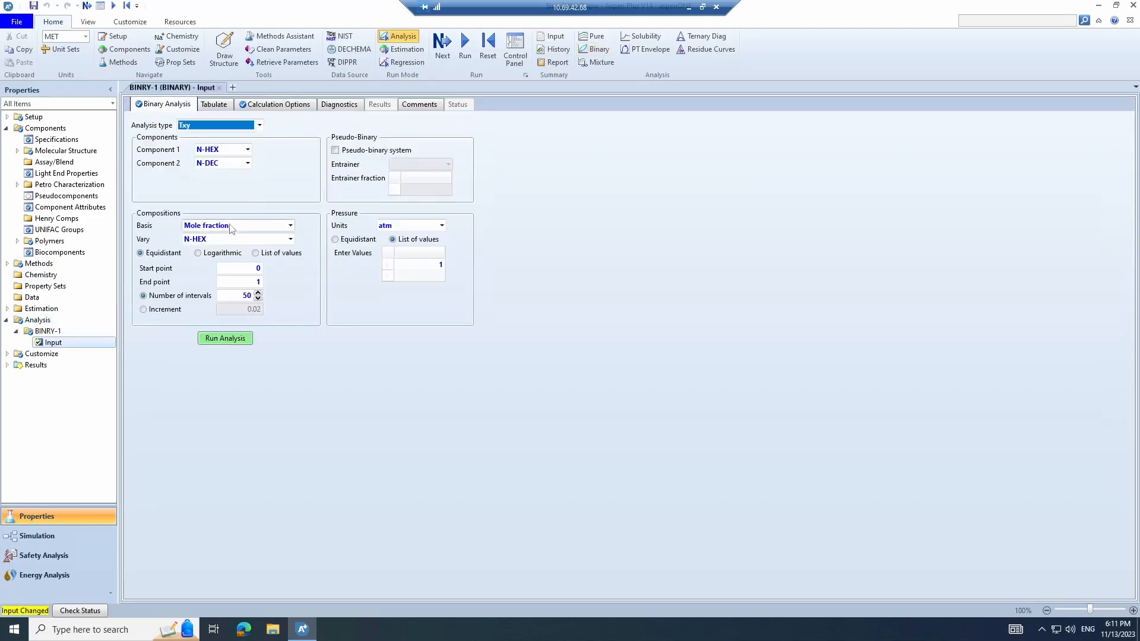
click(258, 126)
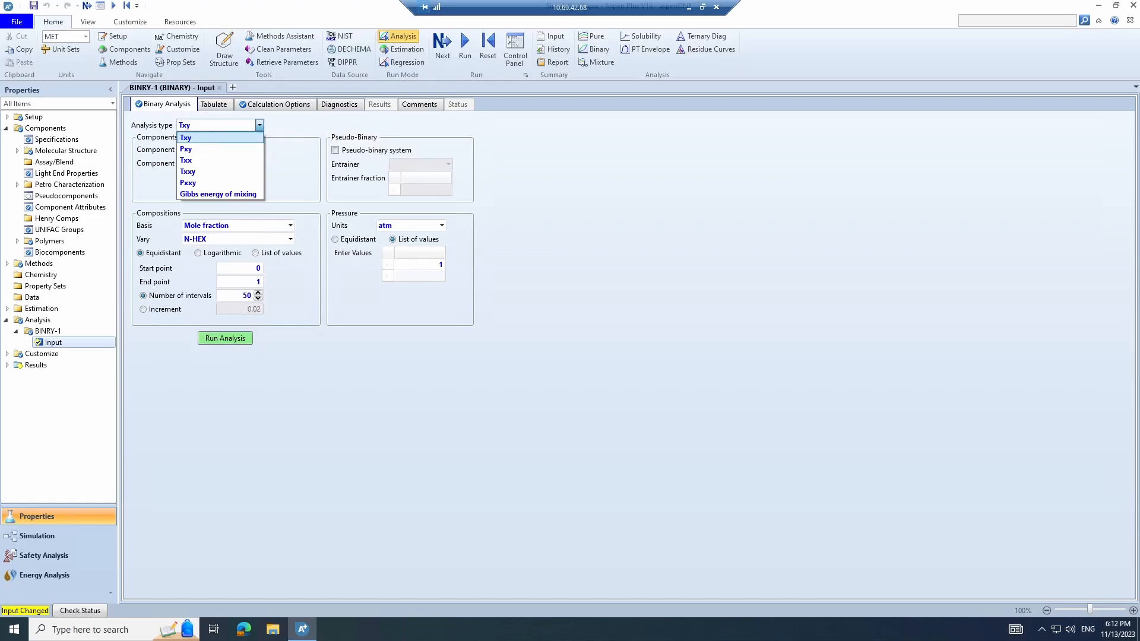
click(1002, 264)
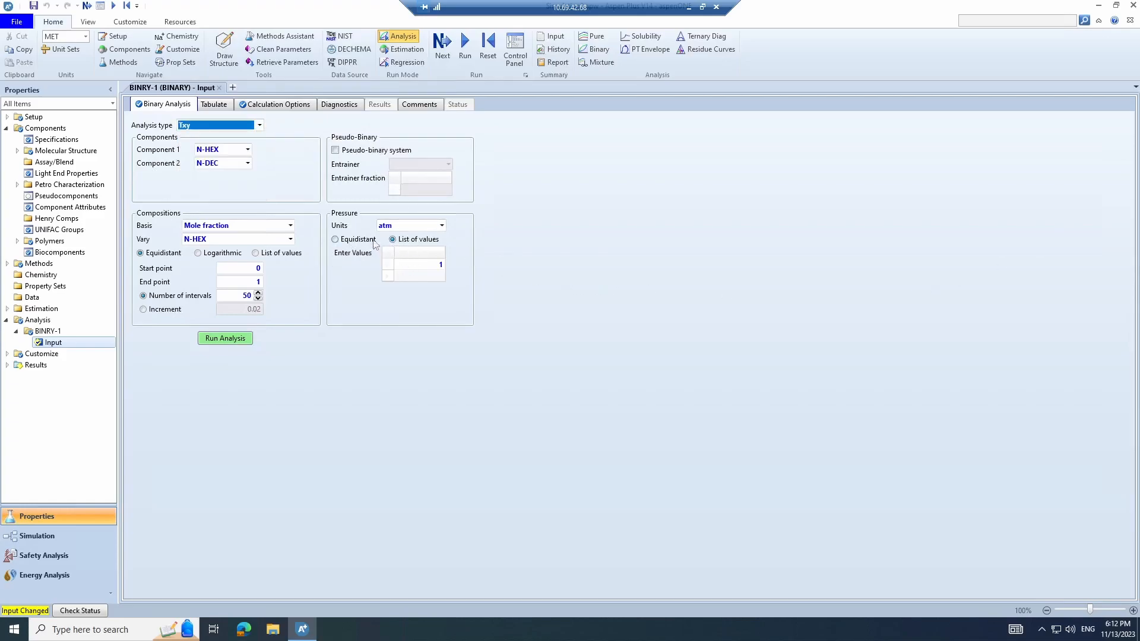
Try equidistant pressure input for the Txy analysis, return to a list of values, and add 5 and 10 atm
click(364, 241)
click(455, 254)
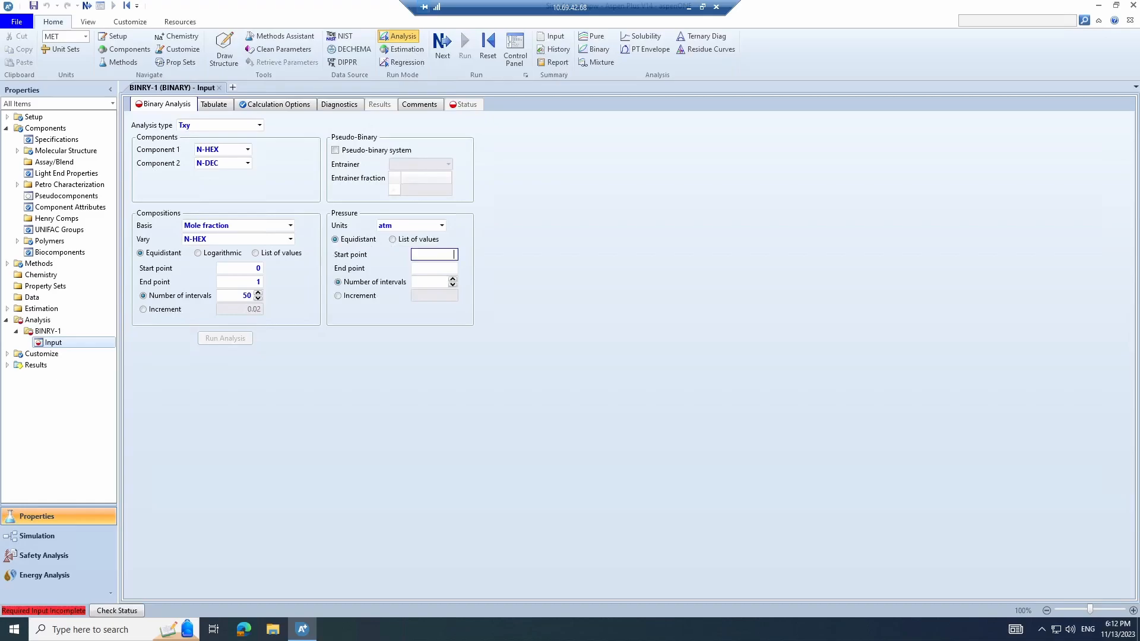
click(405, 241)
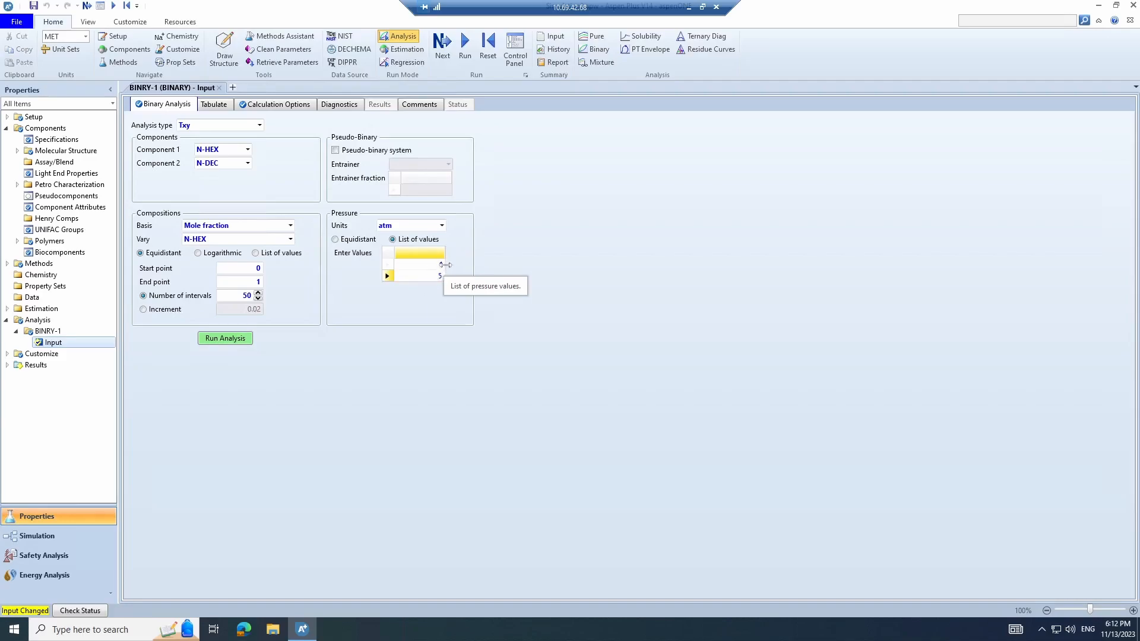
click(439, 287)
text(10)
click(468, 310)
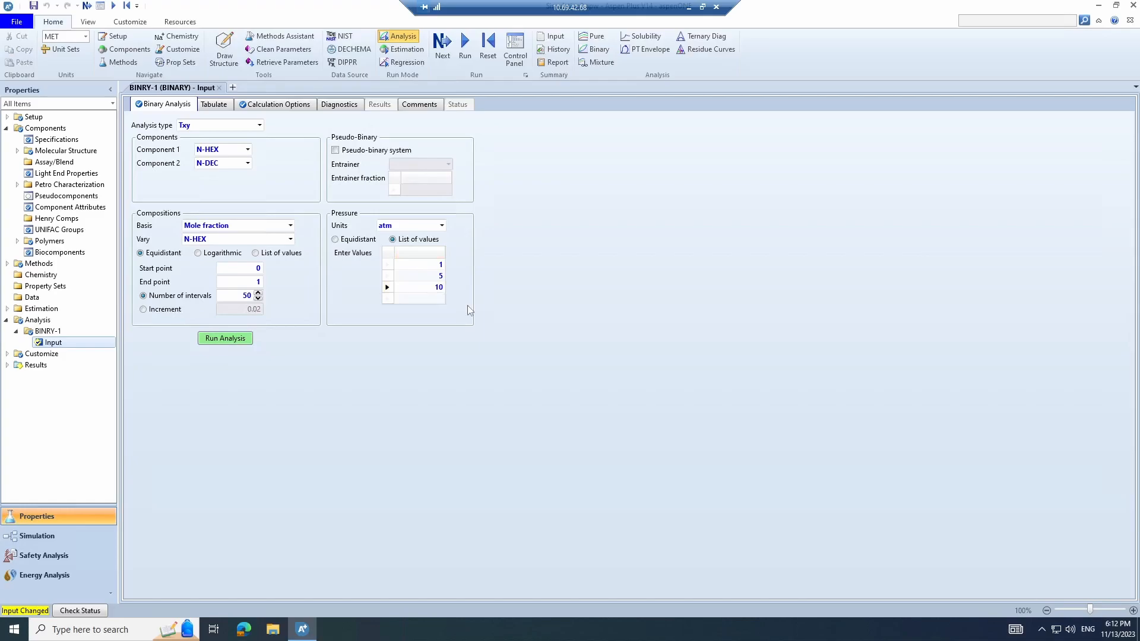
Set the binary analysis components to METHANOL as component 1 and CHLORO as component 2
click(213, 152)
click(248, 149)
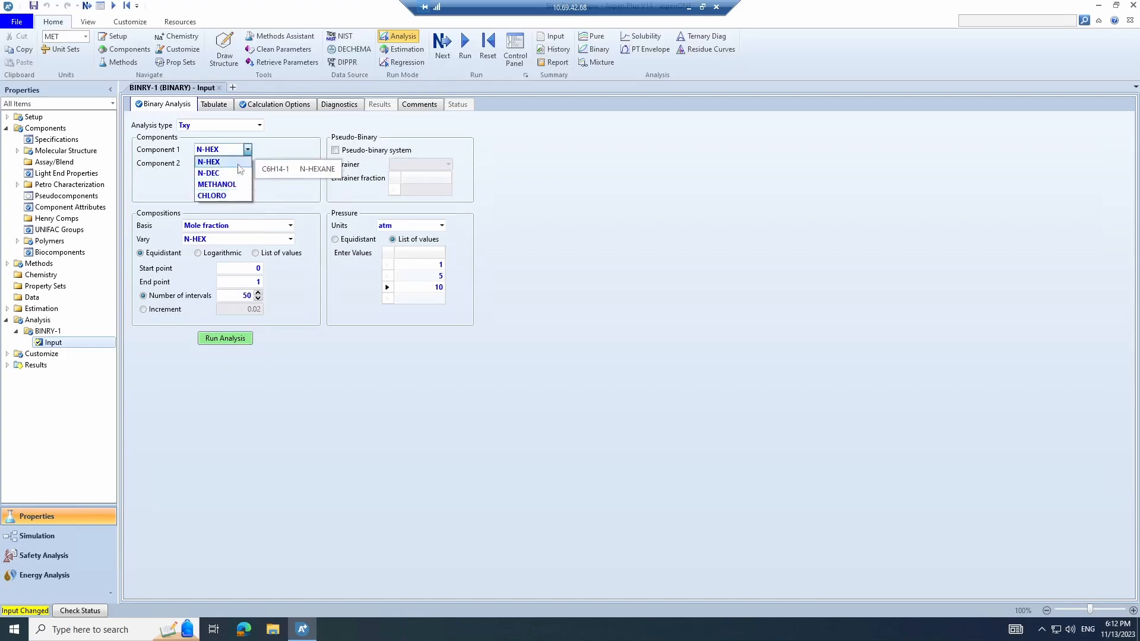
click(217, 184)
click(247, 162)
click(238, 186)
click(248, 164)
click(221, 213)
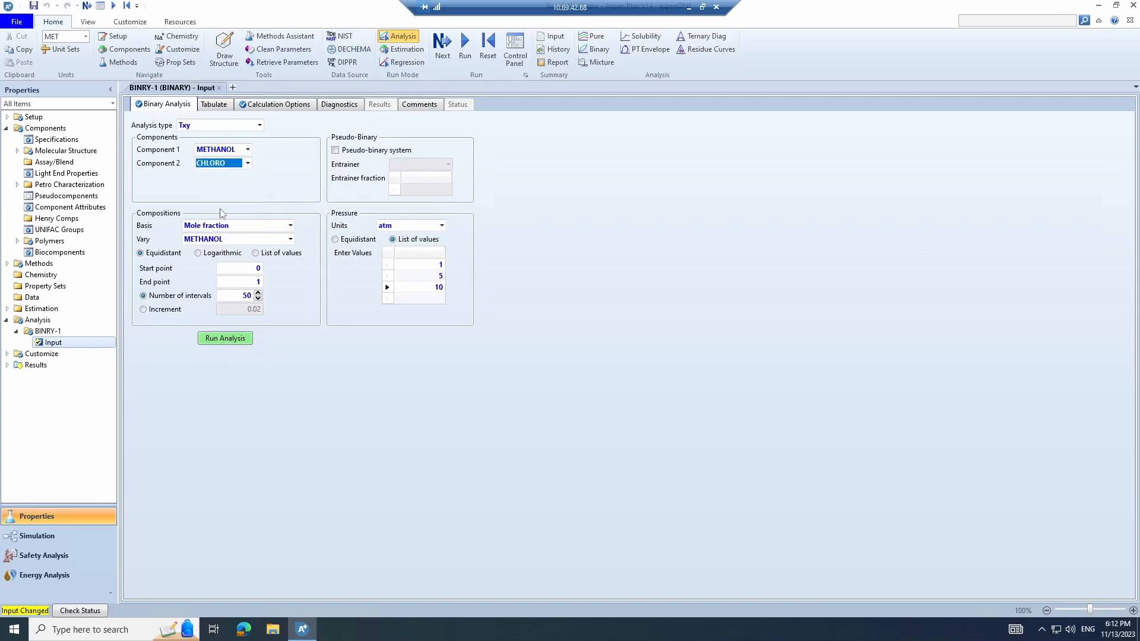
In the binary analysis's calculation options, set the valid phases to Vapor-Liquid and the property method to NRTL-RK
click(284, 106)
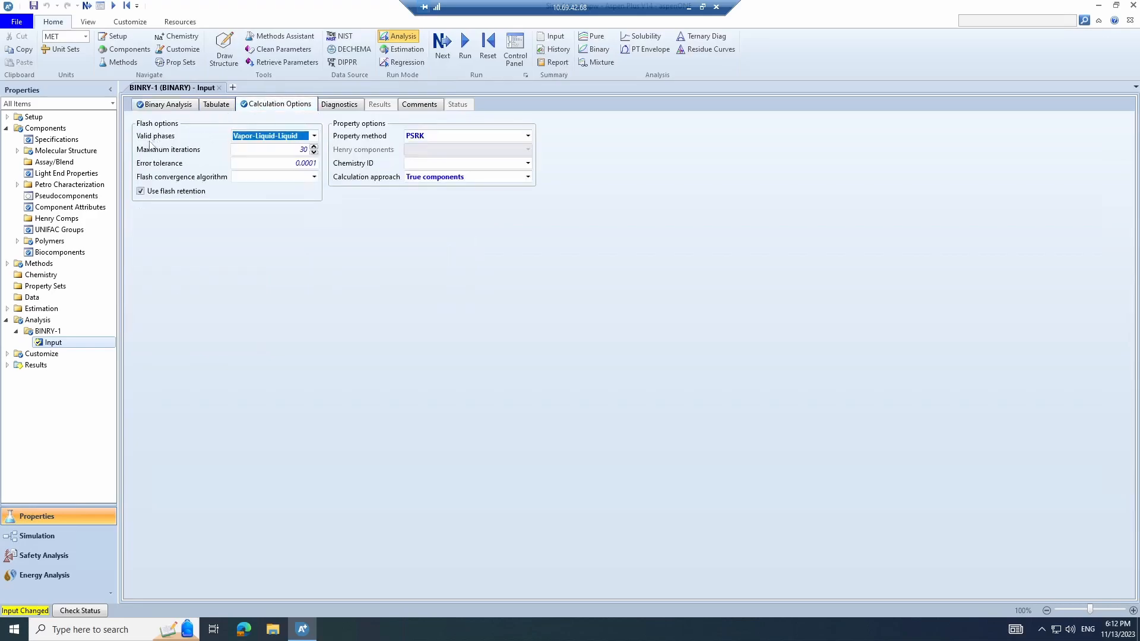
click(250, 141)
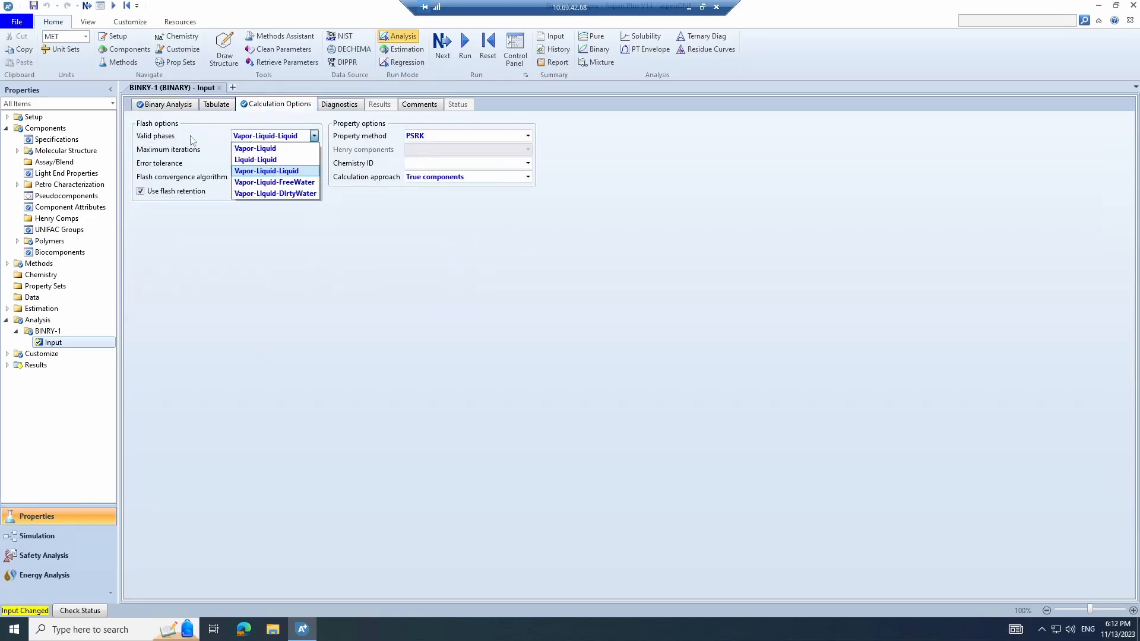
click(286, 154)
click(458, 136)
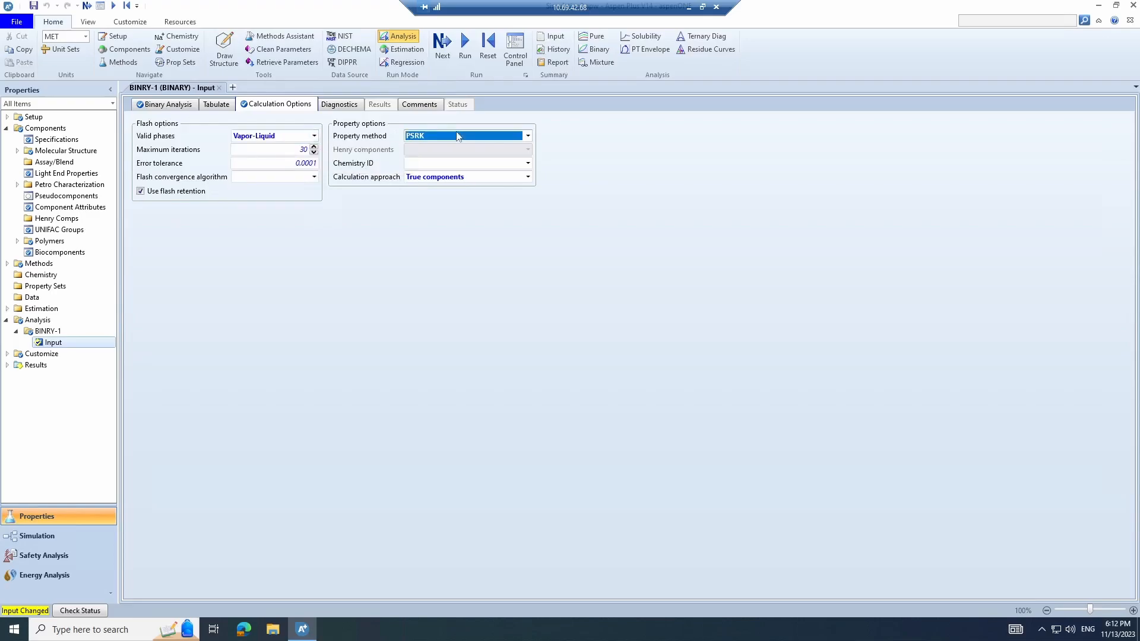
click(459, 137)
click(457, 159)
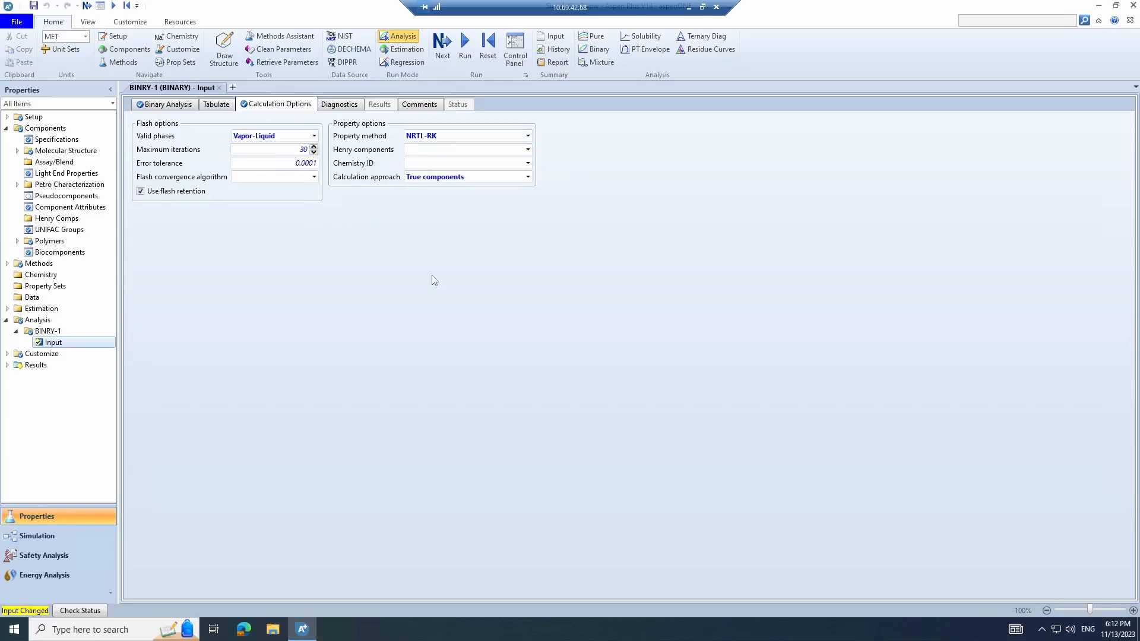
click(527, 136)
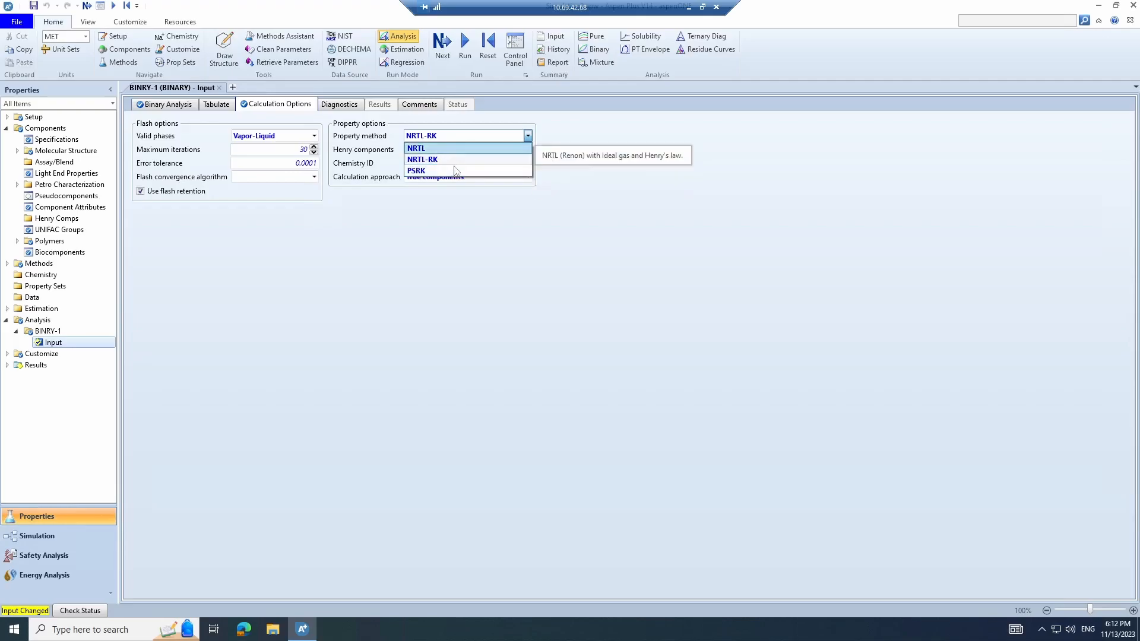
click(451, 220)
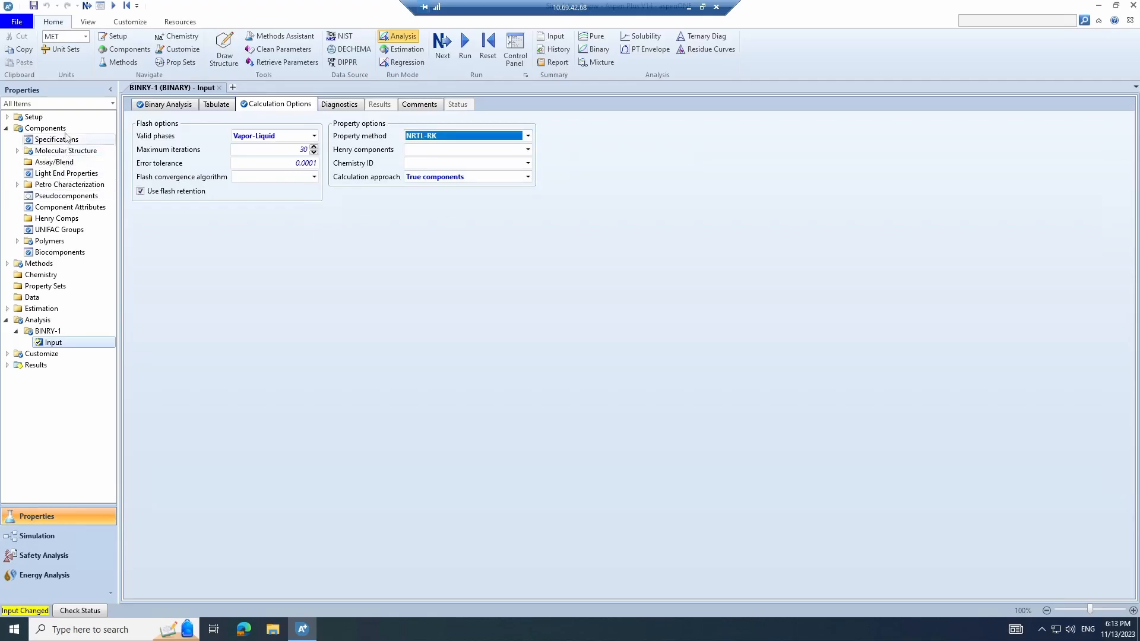
Set the global base property method to PENG-ROB and expand the Methods folder
click(52, 264)
click(281, 150)
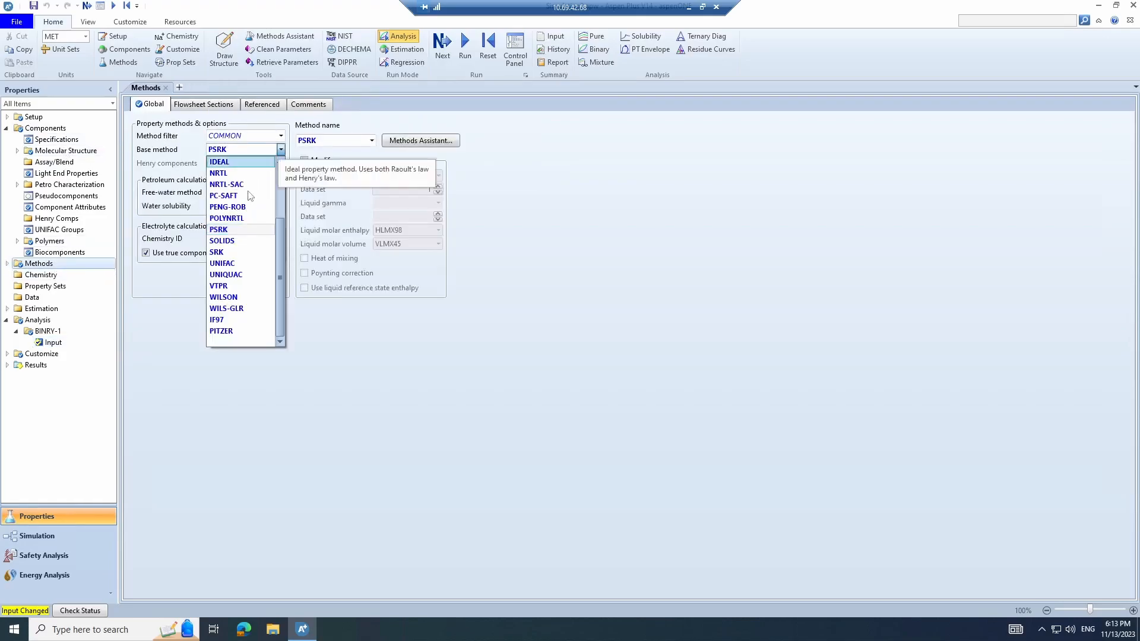
click(246, 209)
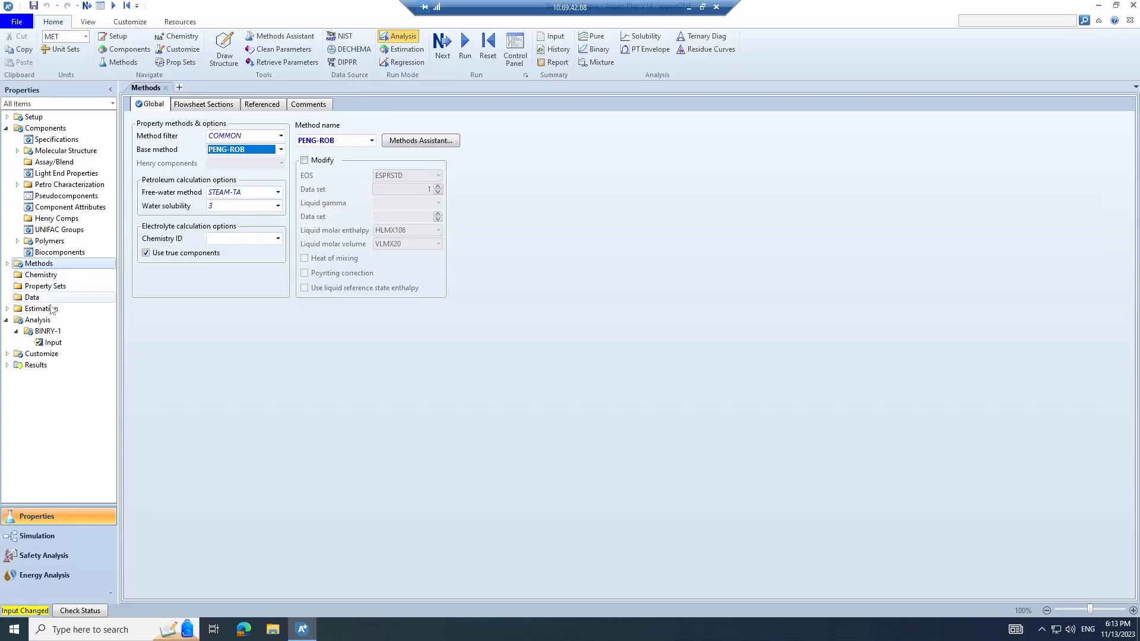
click(7, 265)
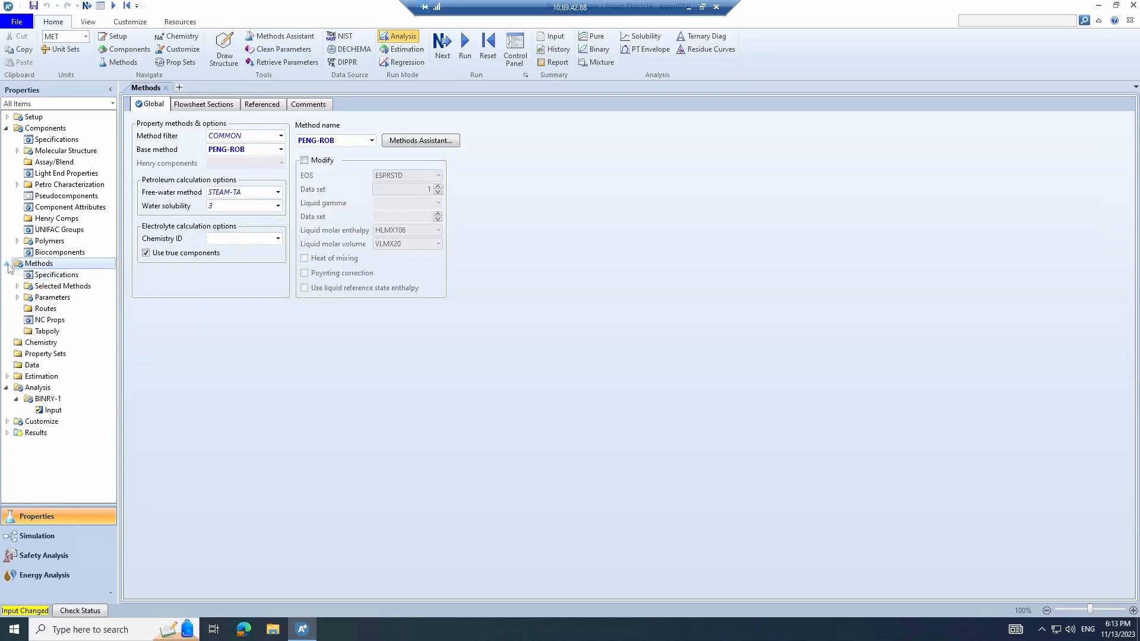
Check the property methods offered for BINRY-1, keep NRTL-RK, and run the analysis to plot the T-xy diagram
click(53, 410)
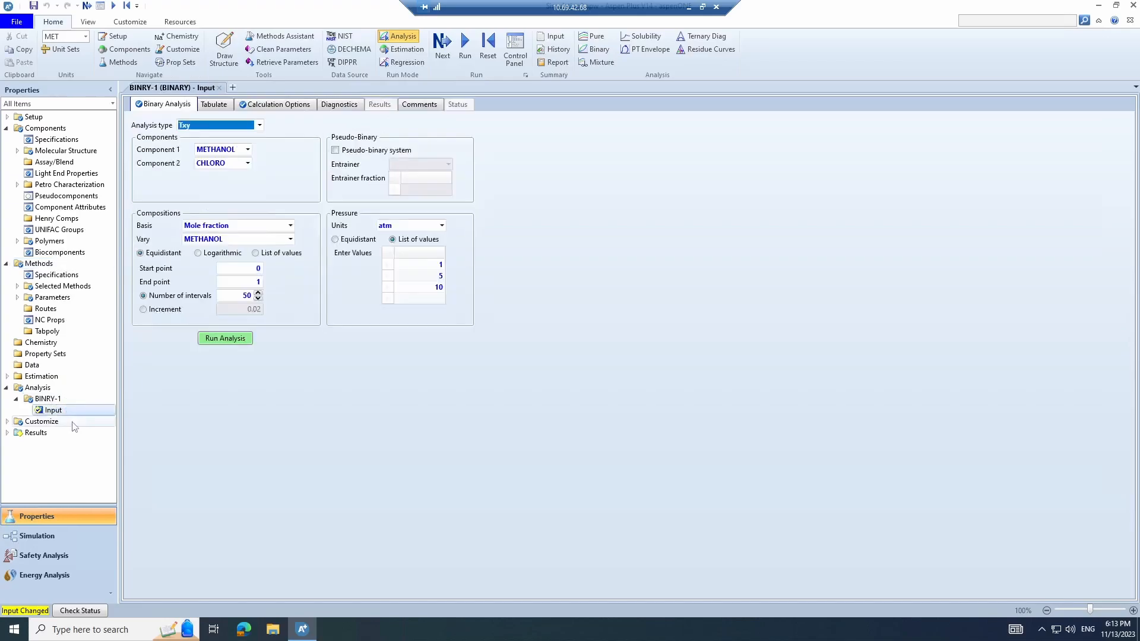
click(266, 107)
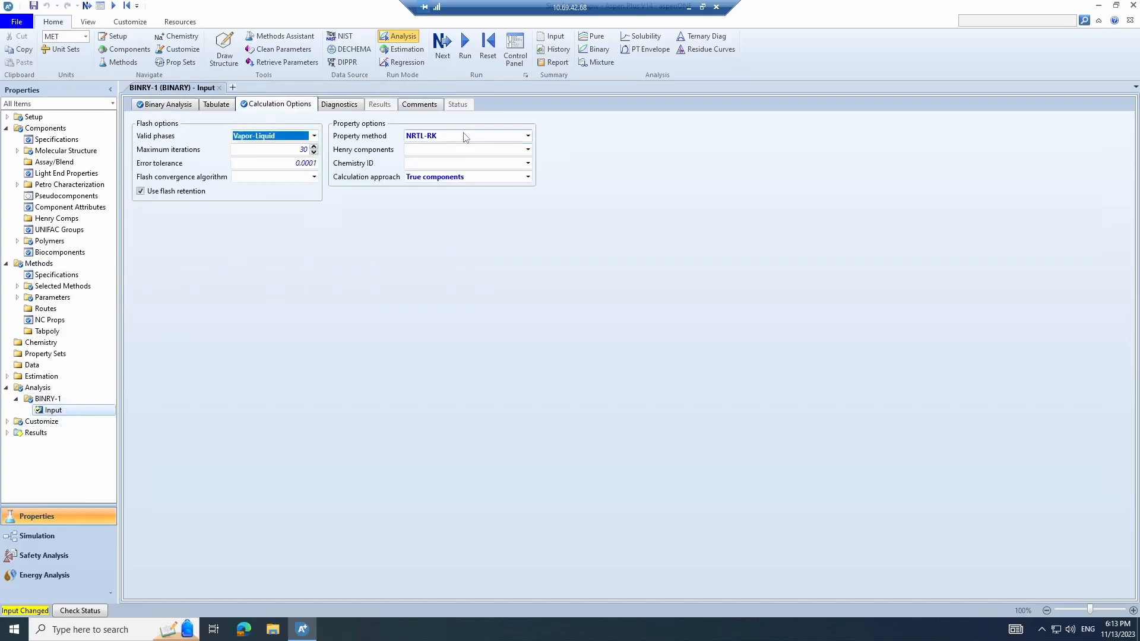
click(465, 136)
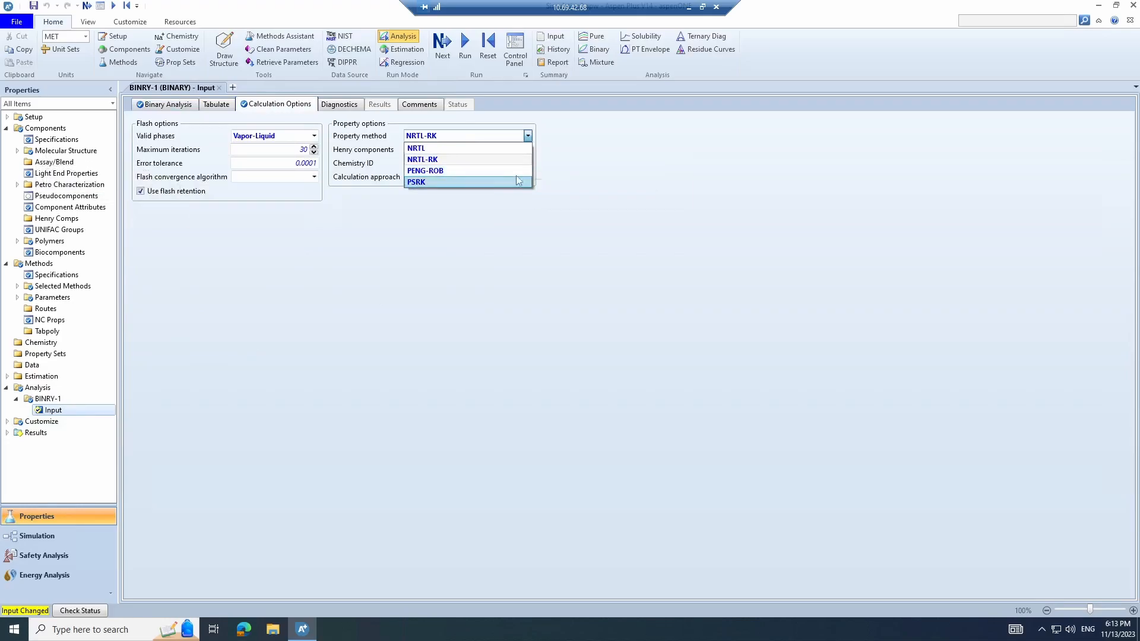
click(444, 160)
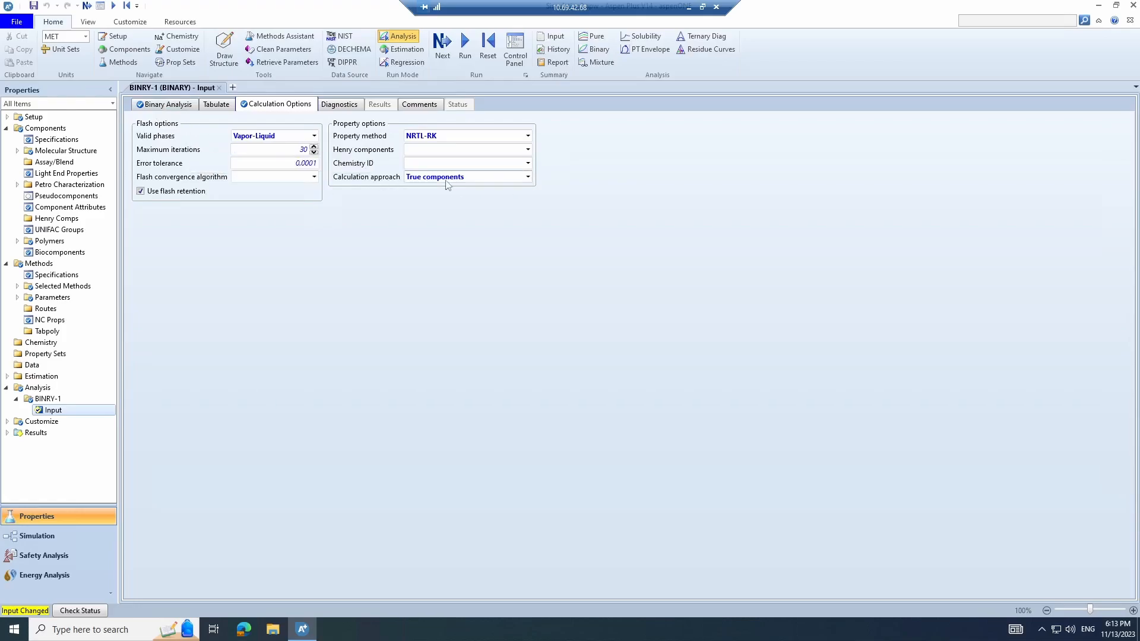
click(168, 105)
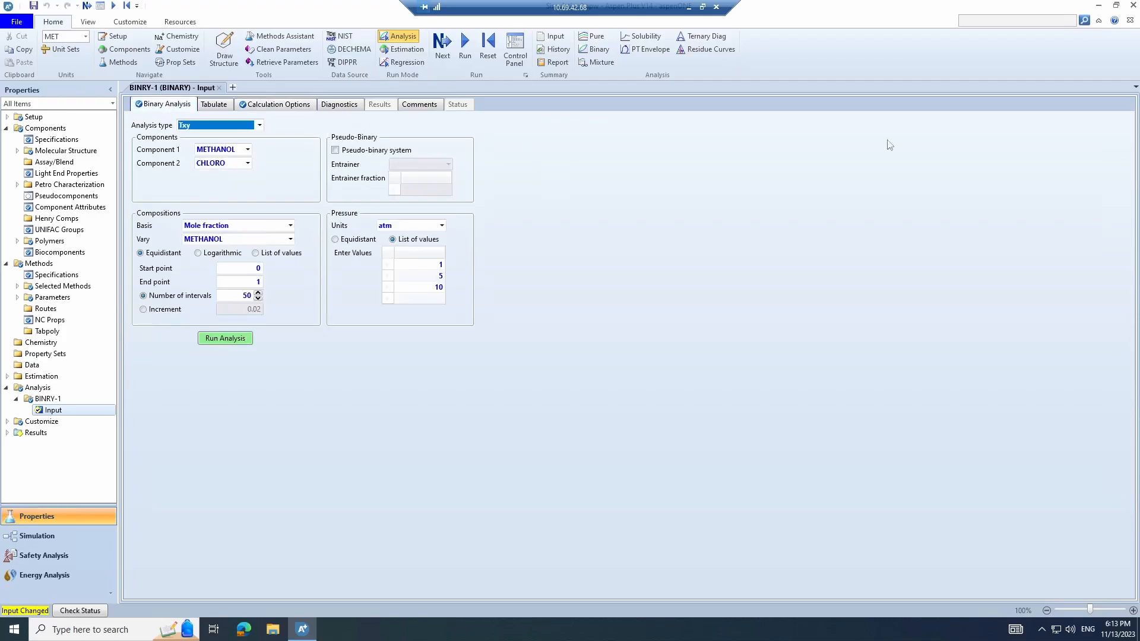
click(224, 340)
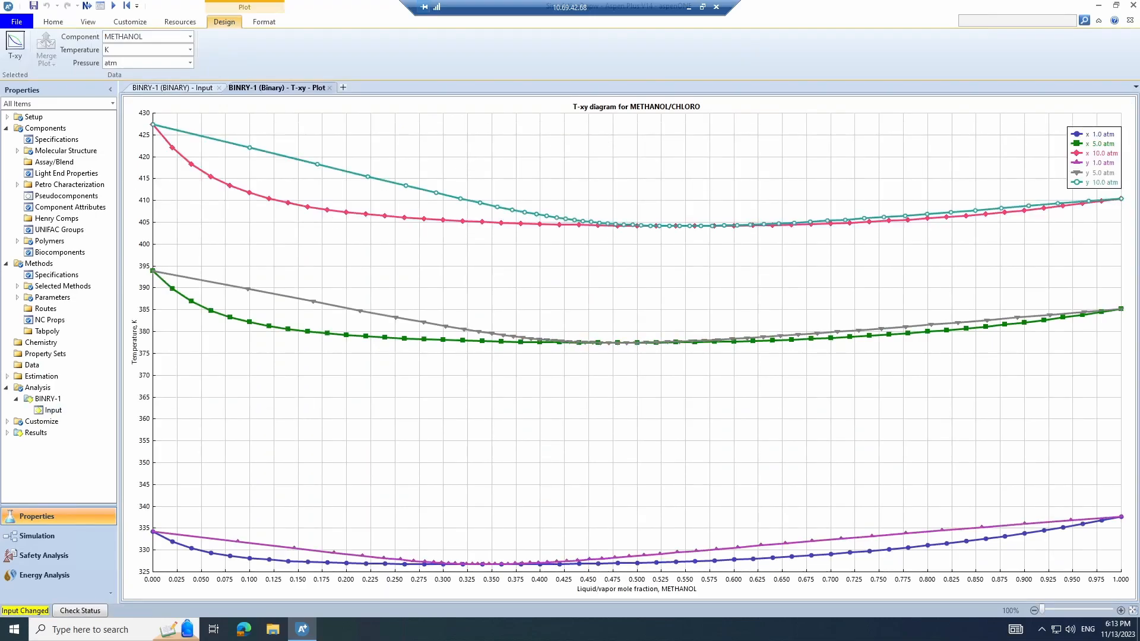
Retrieve all available parameters for the defined components and property methods, and open the pure component parameter results
click(178, 88)
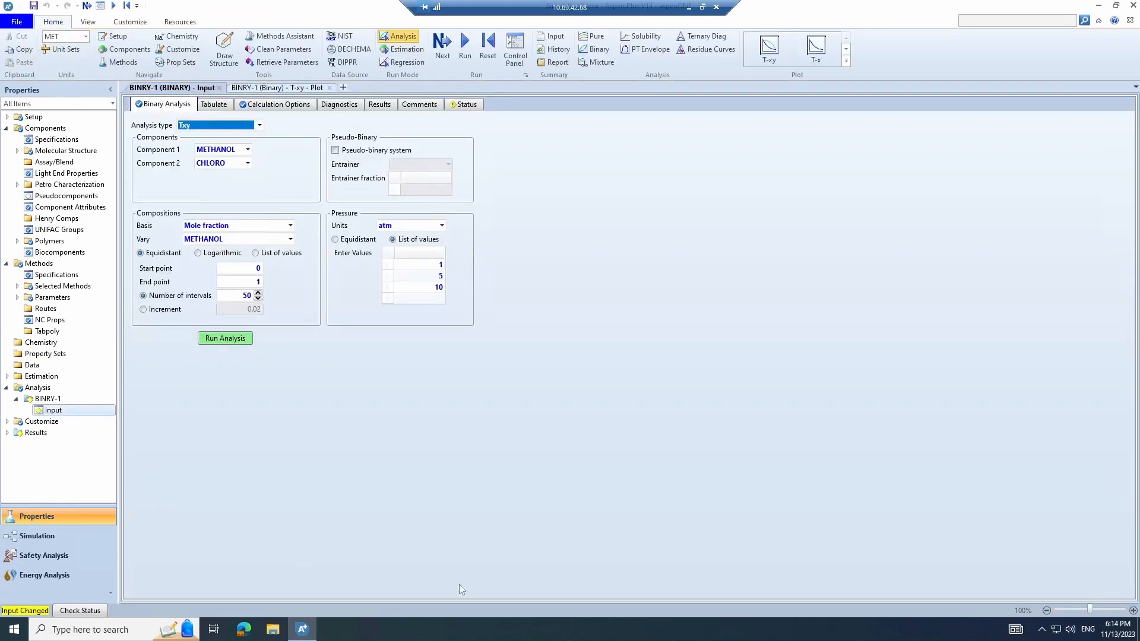
click(265, 63)
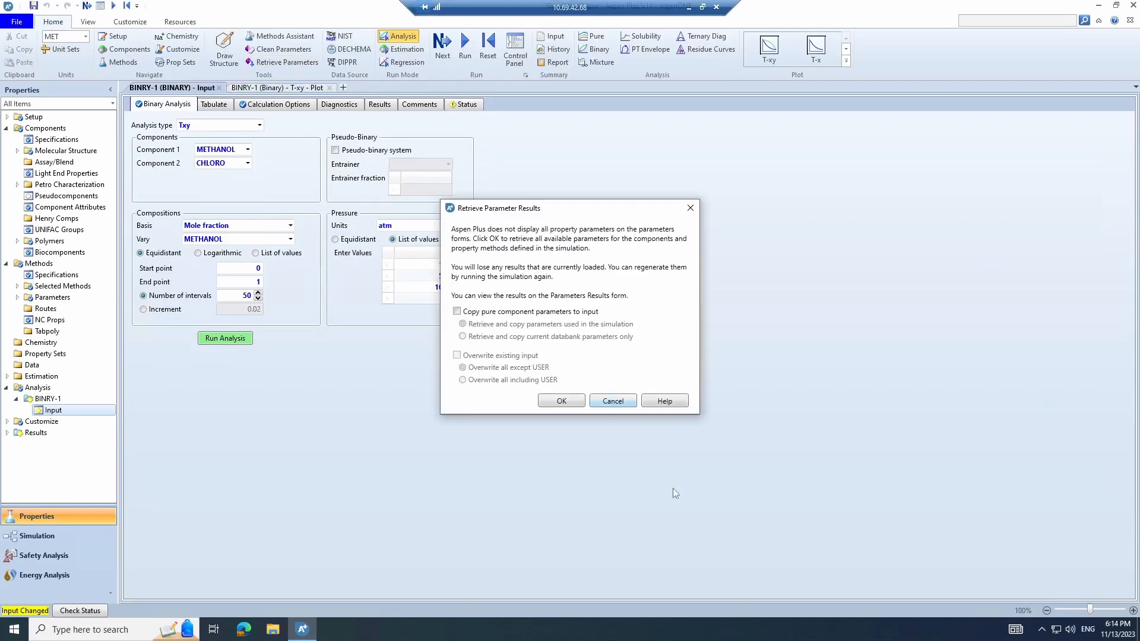
click(572, 402)
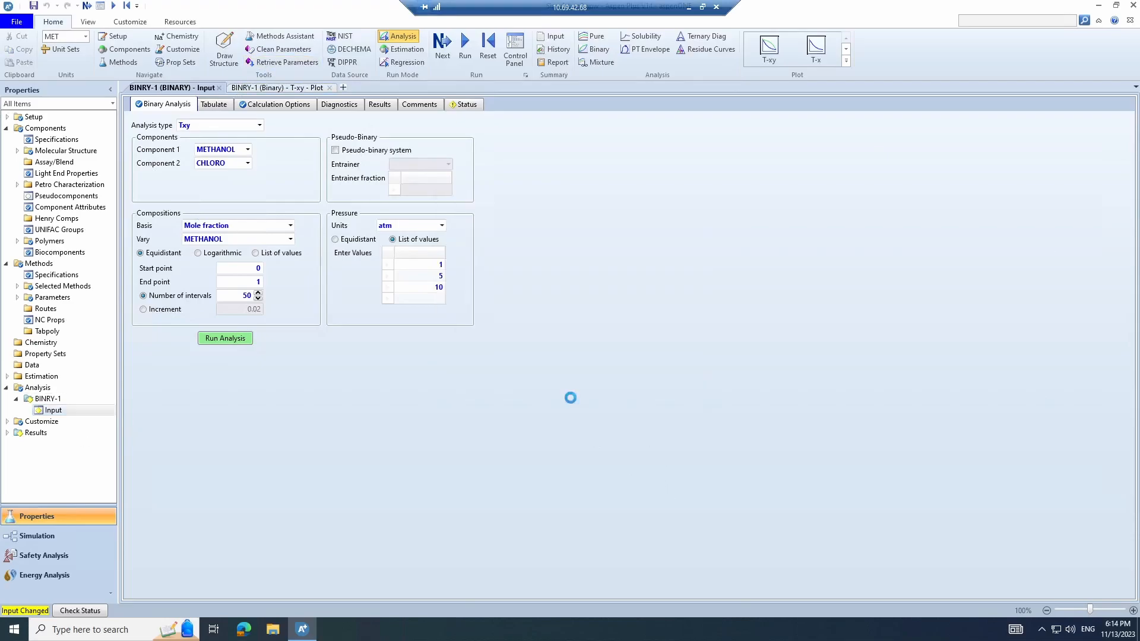
click(539, 328)
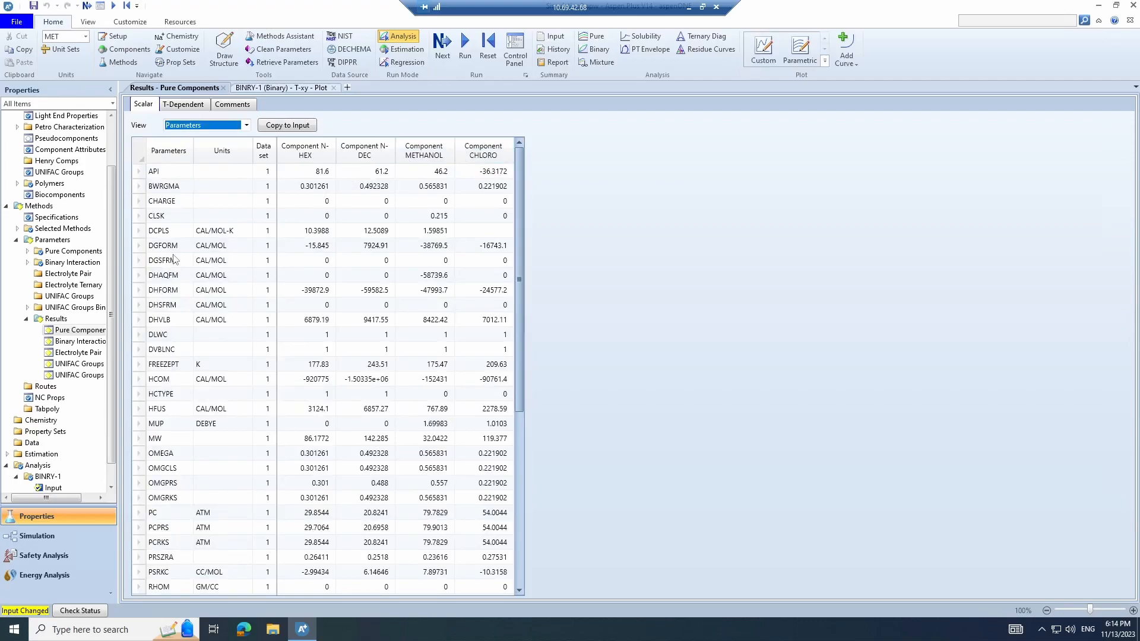
Examine the freezing point, molecular weight, critical pressure and critical temperature rows (FREEZEPT, MW, PC, TC) in the pure component results
click(141, 365)
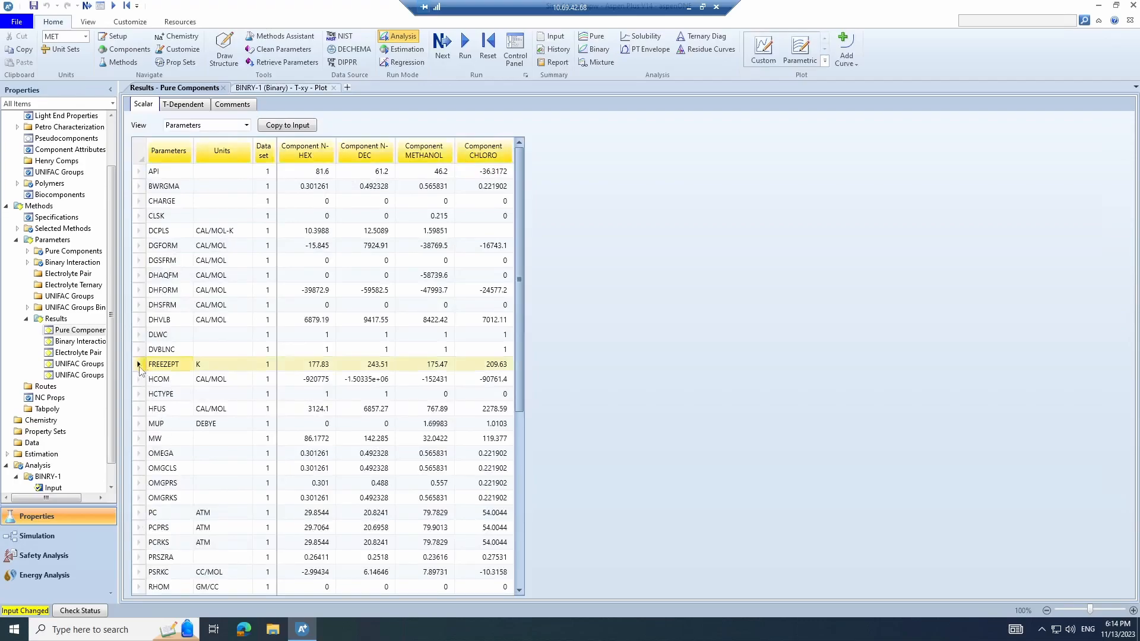
click(139, 439)
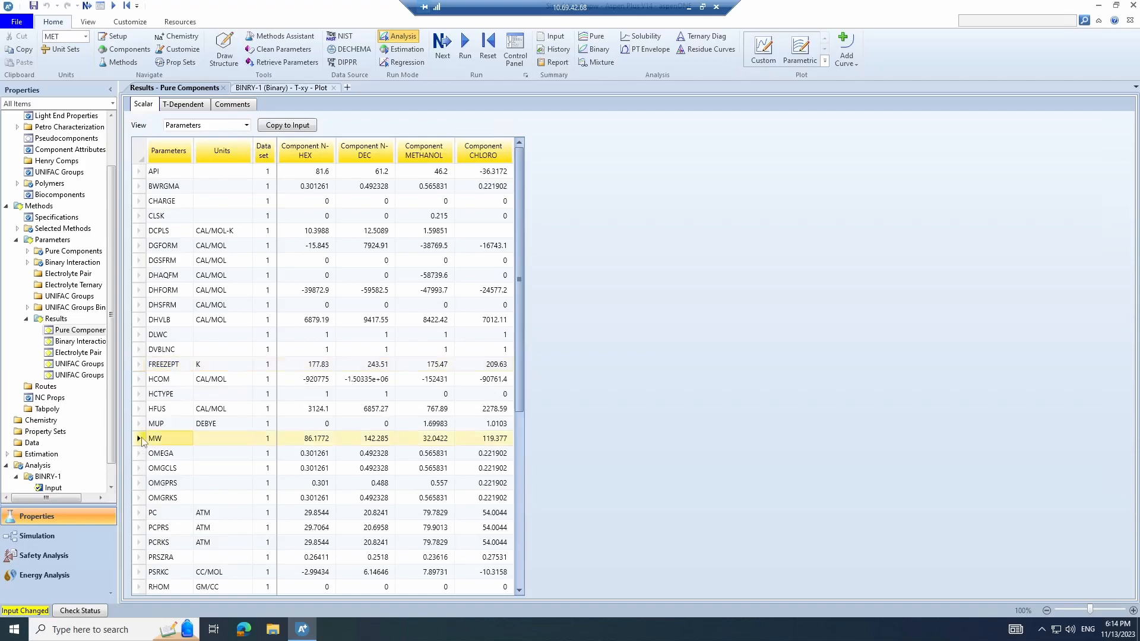
scroll(184, 421, down, 4)
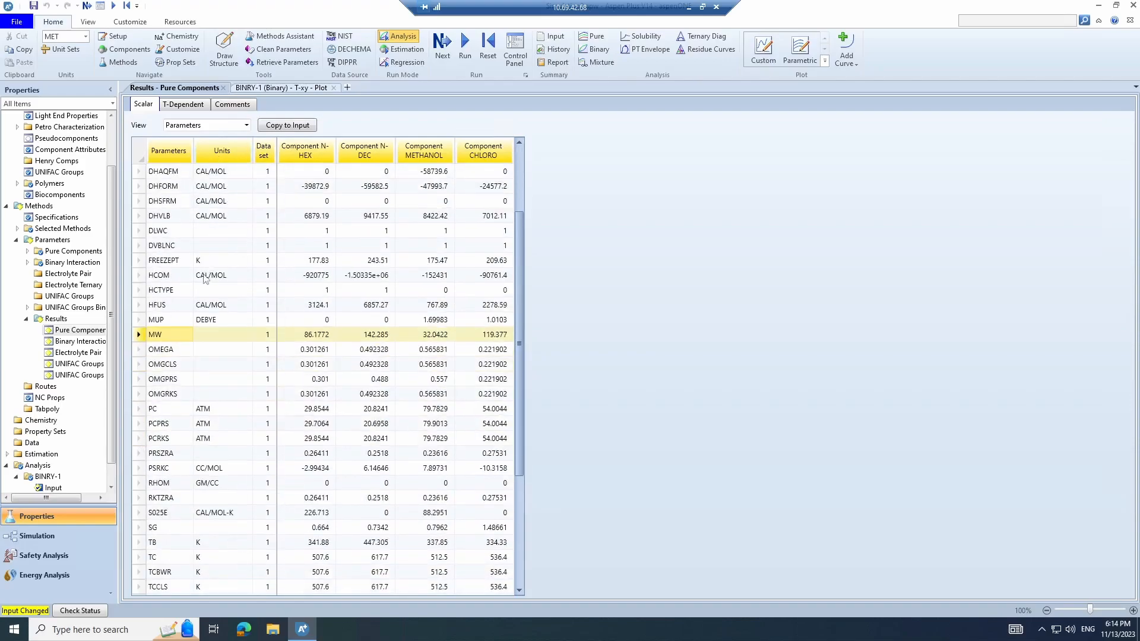
click(142, 349)
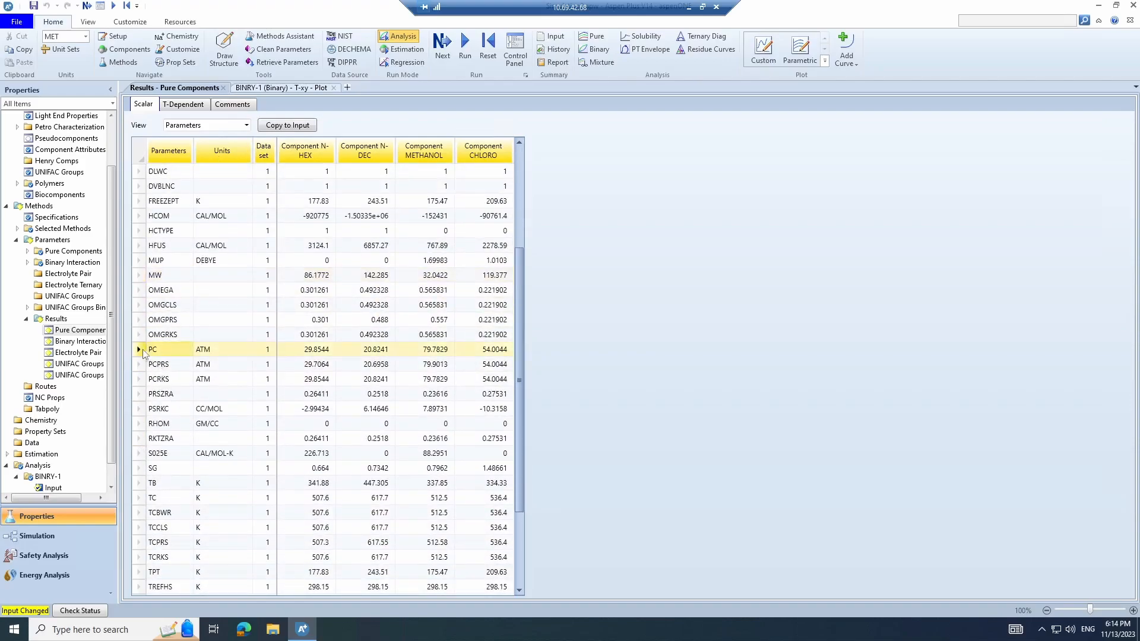
click(142, 497)
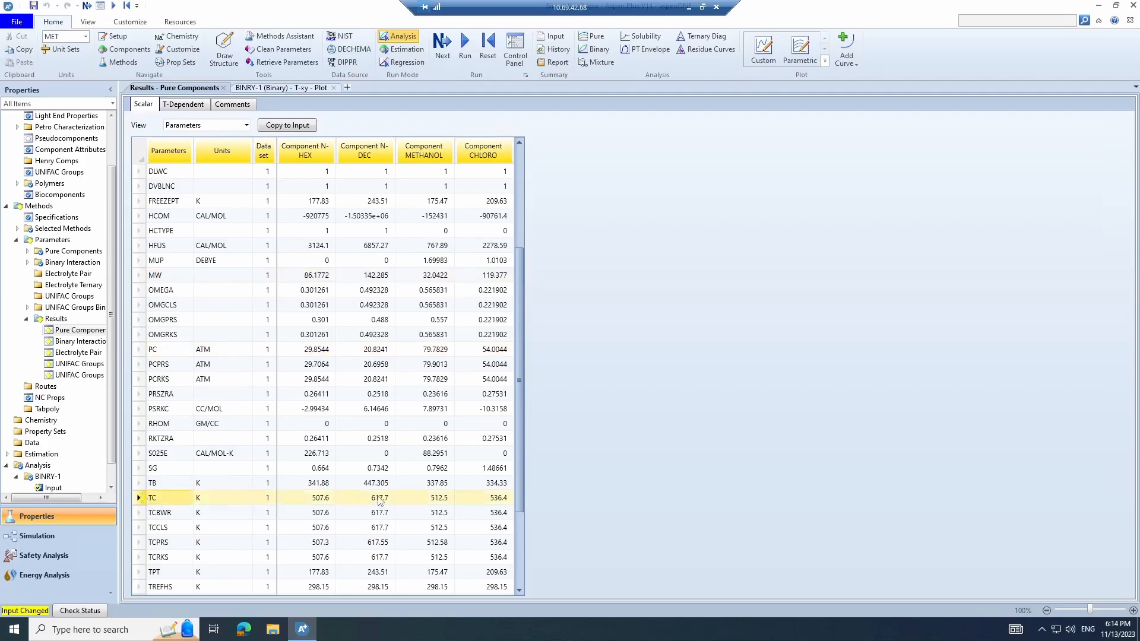
Return from the pure component results to the simulation environment and rerun the simulation
scroll(203, 552, down, 2)
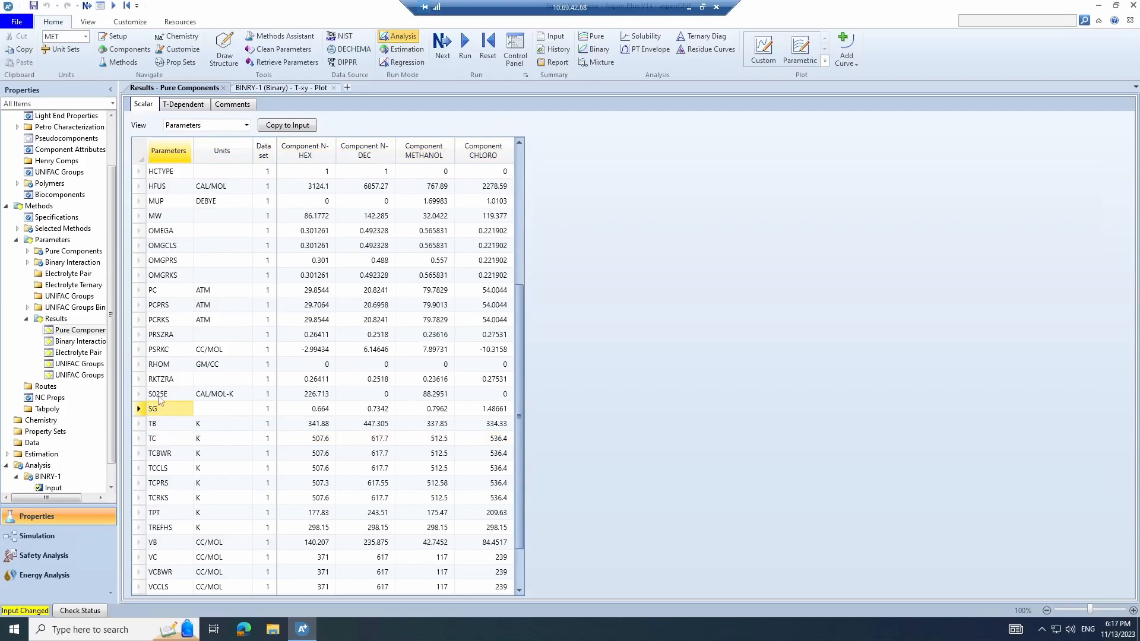
click(55, 542)
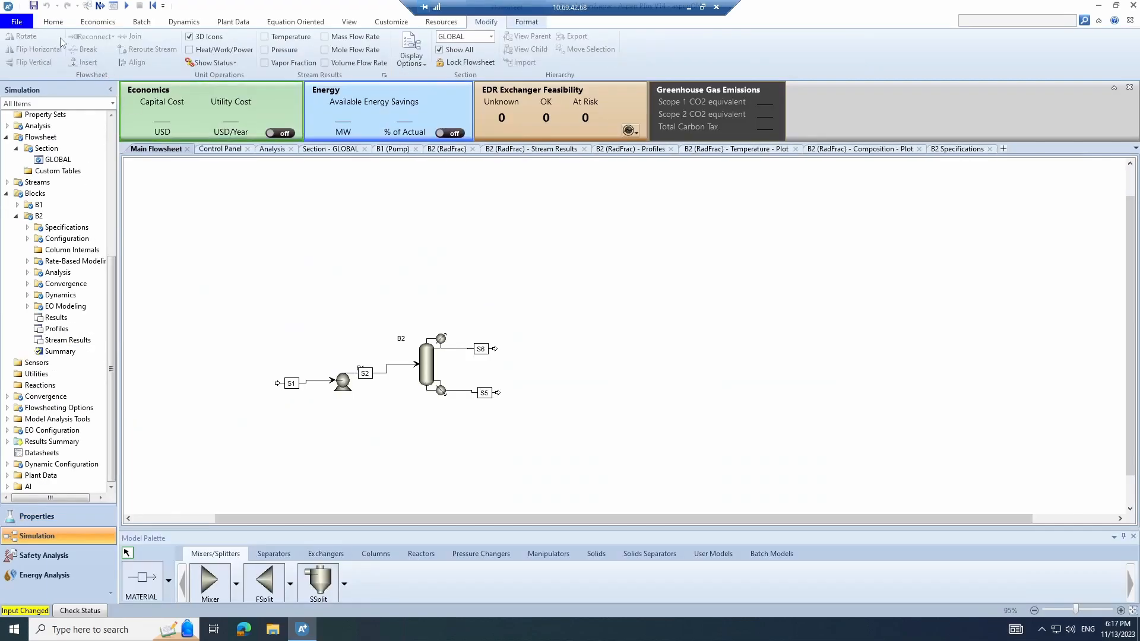
key(F5)
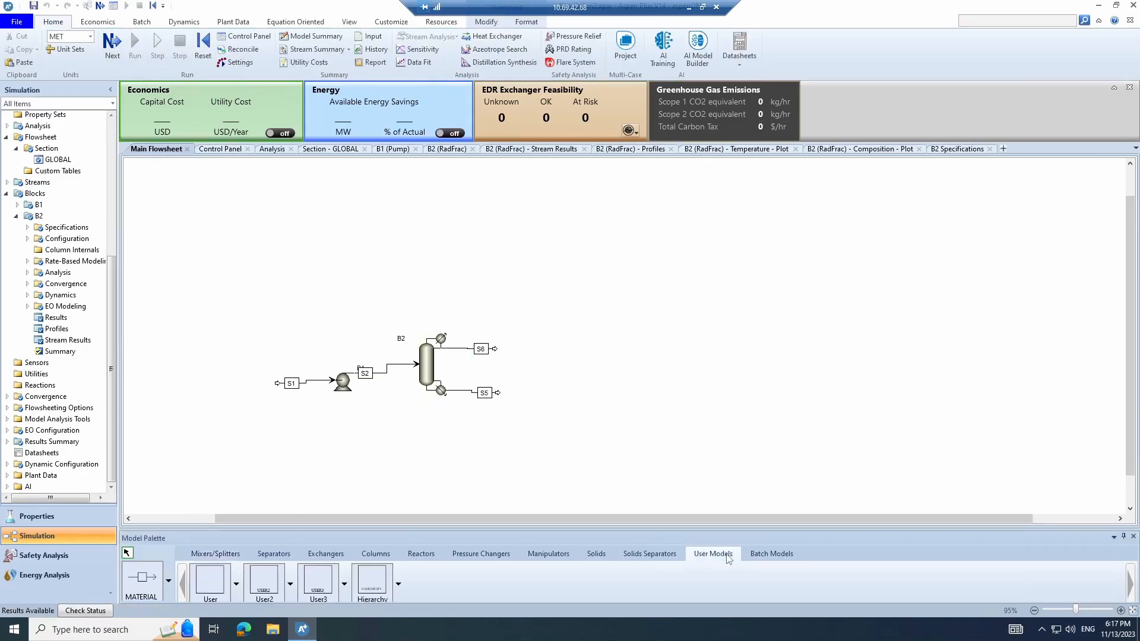
Place a Transfer manipulator block on the flowsheet to the right of column B2
click(559, 556)
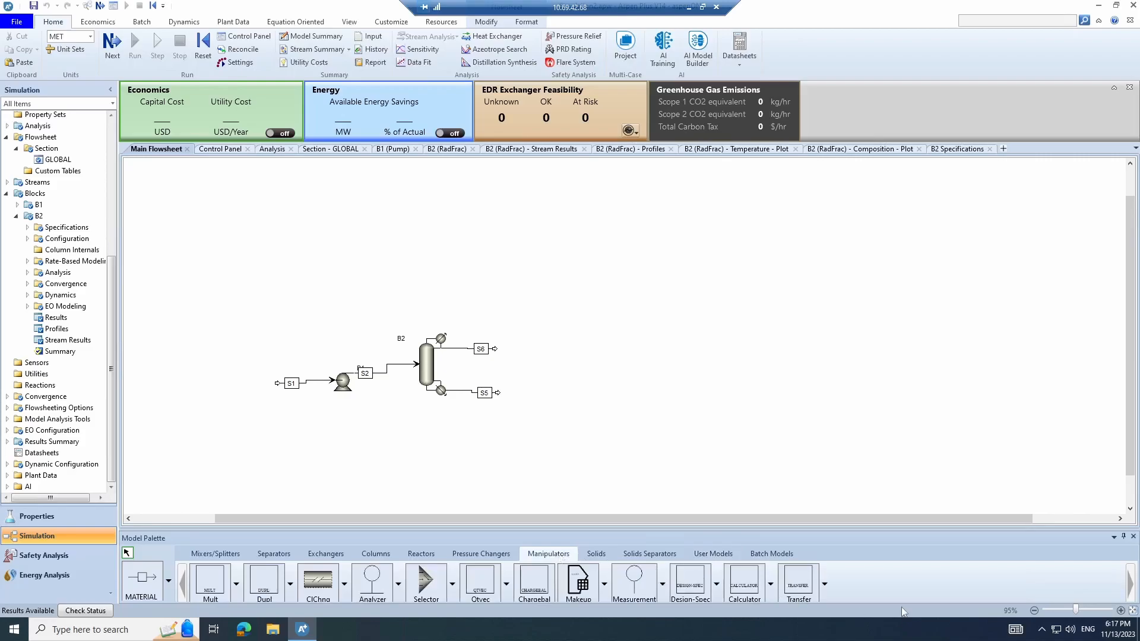
click(798, 589)
click(579, 392)
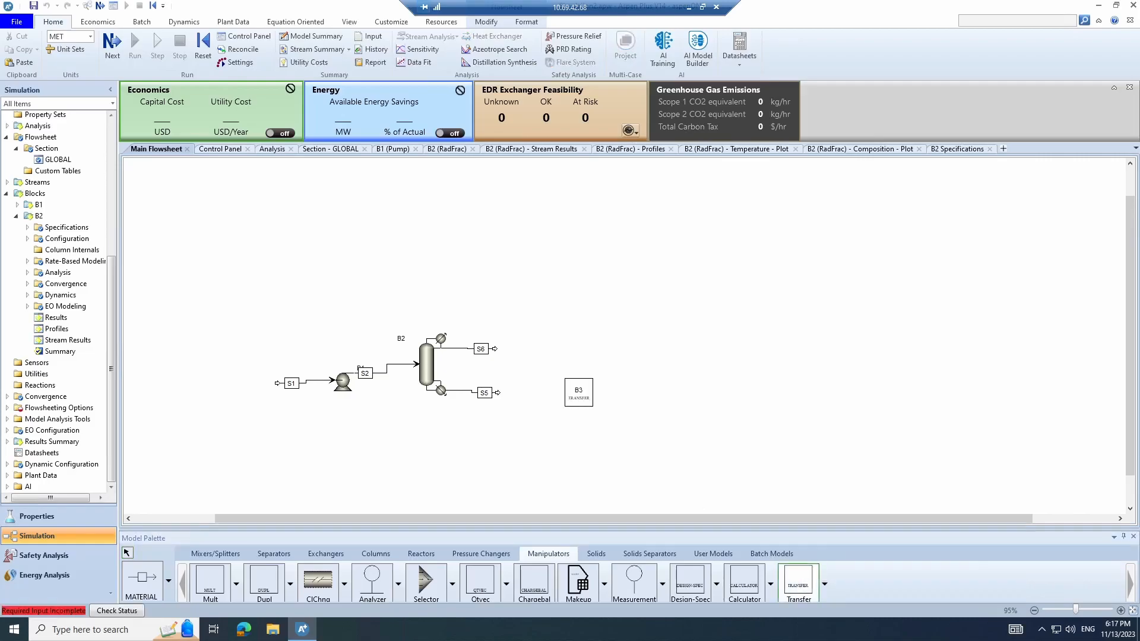
Draw an unconnected material stream beside Transfer block B3
click(130, 555)
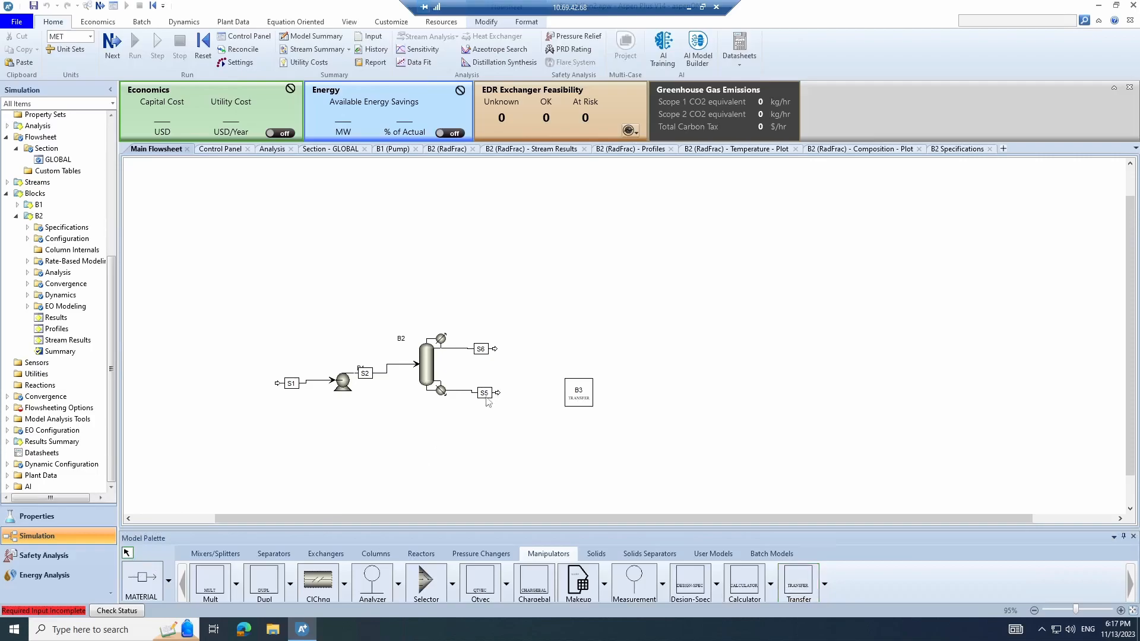
click(143, 579)
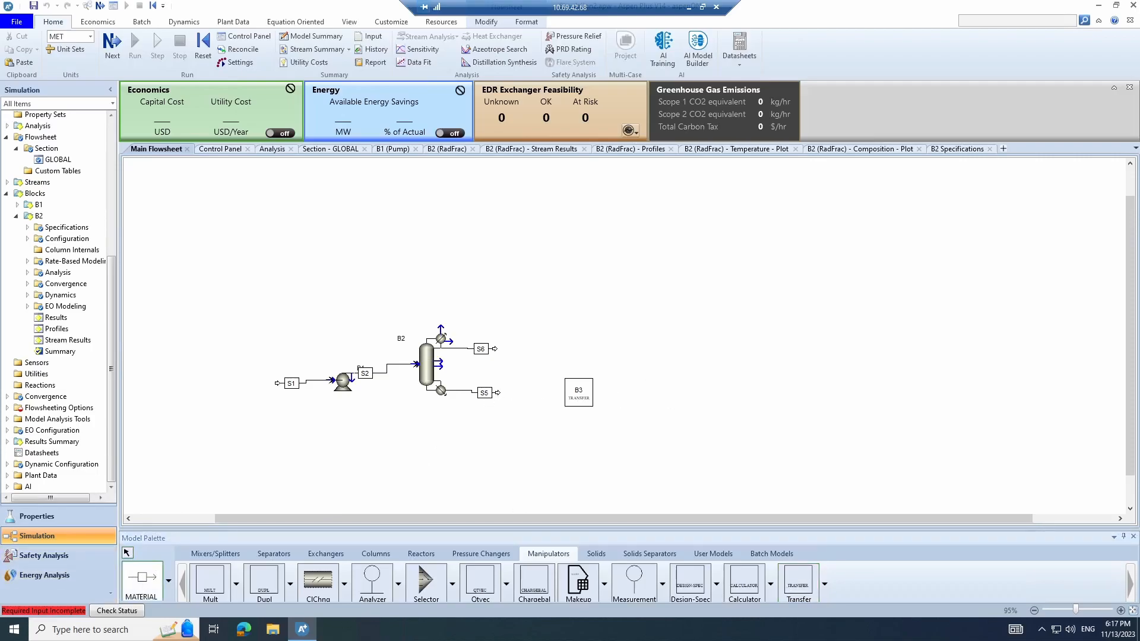
click(608, 390)
click(670, 389)
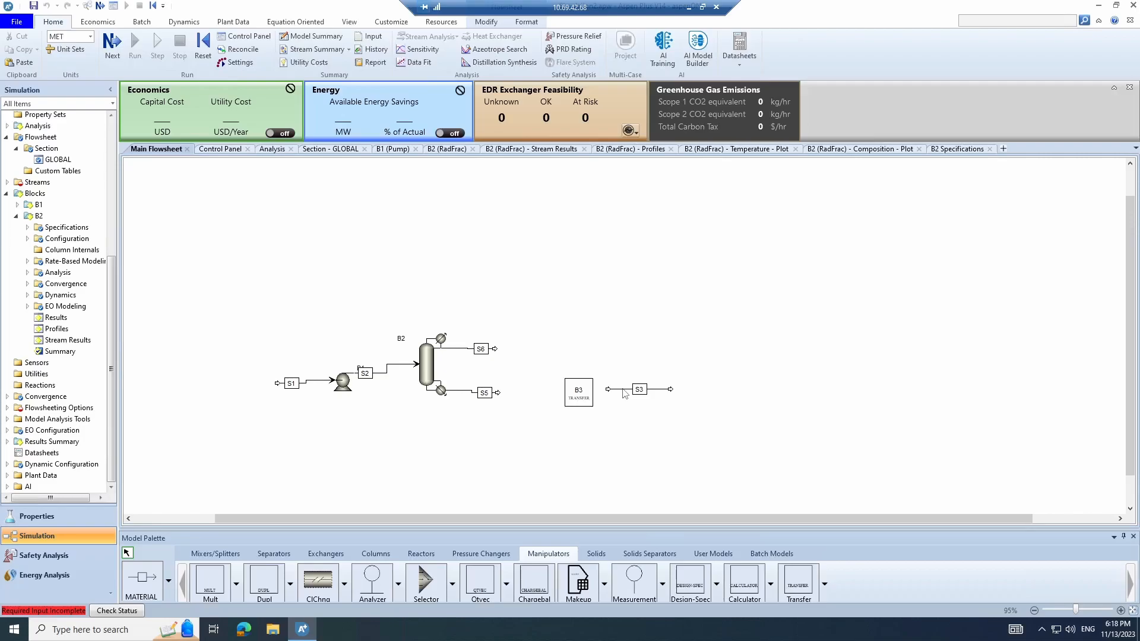
Specify stream S3 at 100 C and 1 atm with a total flow of 100 kmol/hr and an N-HEX mole flow of 1 kmol/hr
click(623, 390)
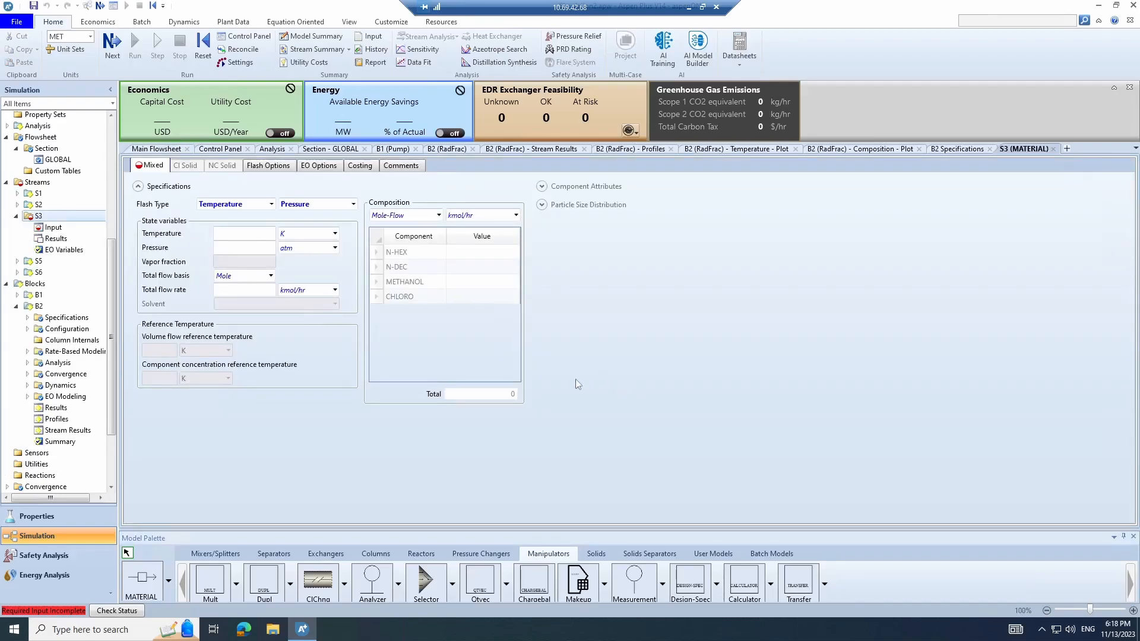
click(273, 233)
click(335, 233)
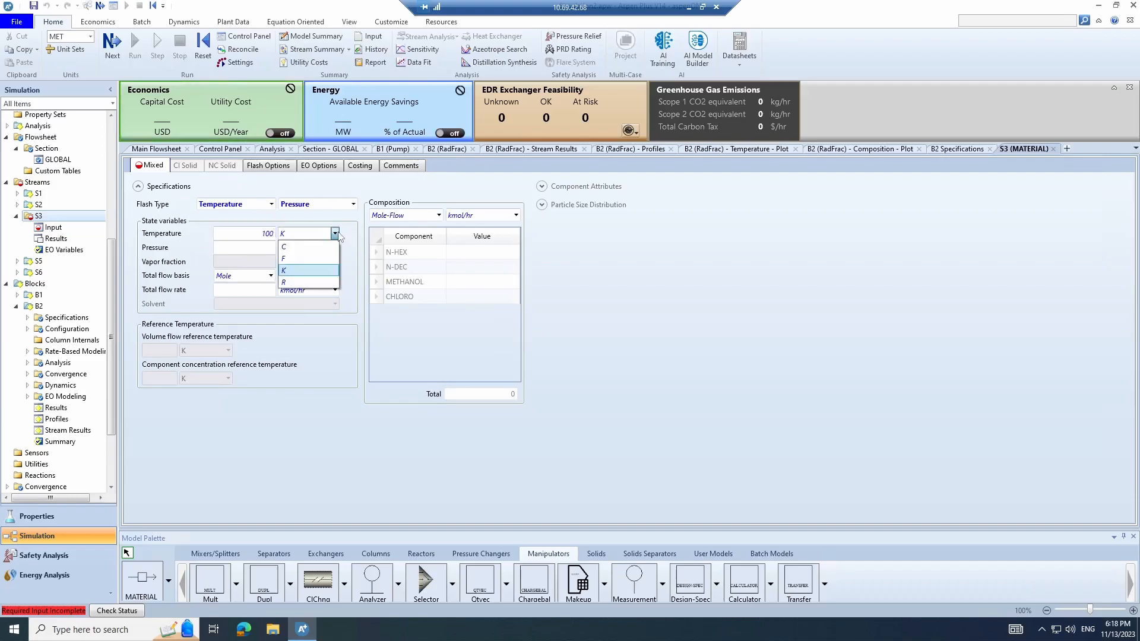
click(282, 252)
key(Tab)
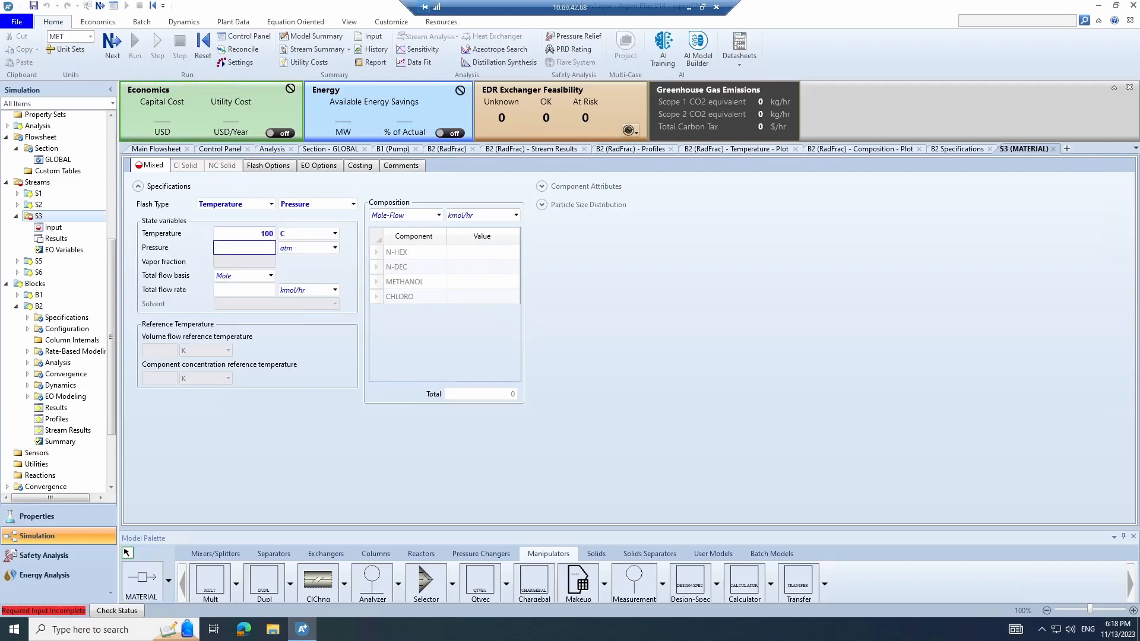
click(272, 290)
text(100)
key(Return)
click(495, 256)
text(1)
key(Return)
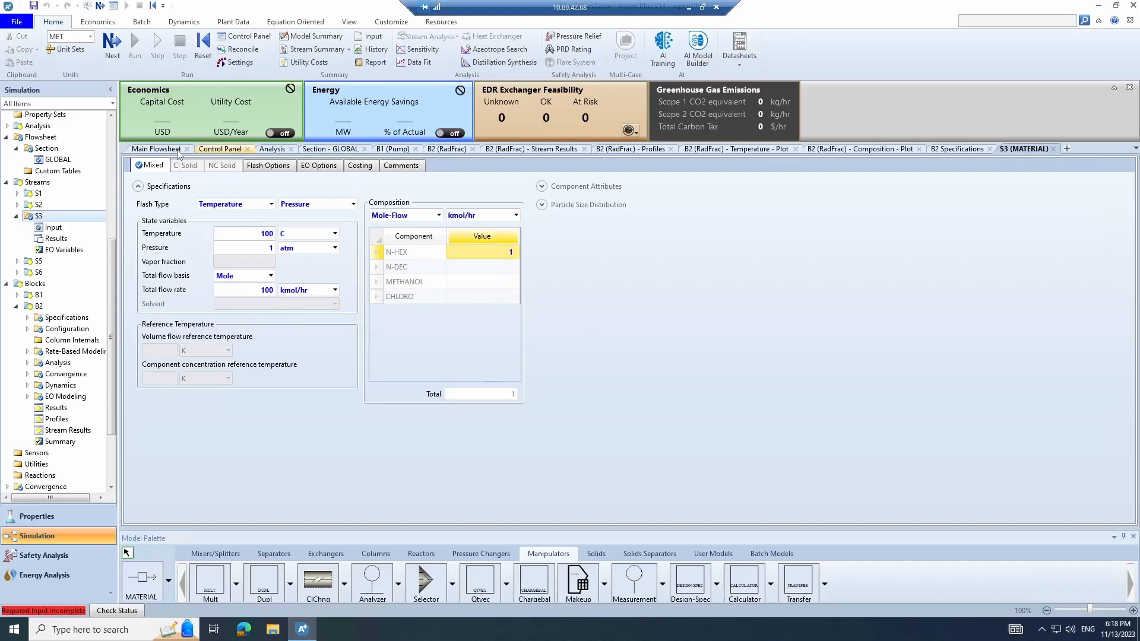
Duplicate stream S3 under the new ID 8 and place the copy just below S3
click(178, 150)
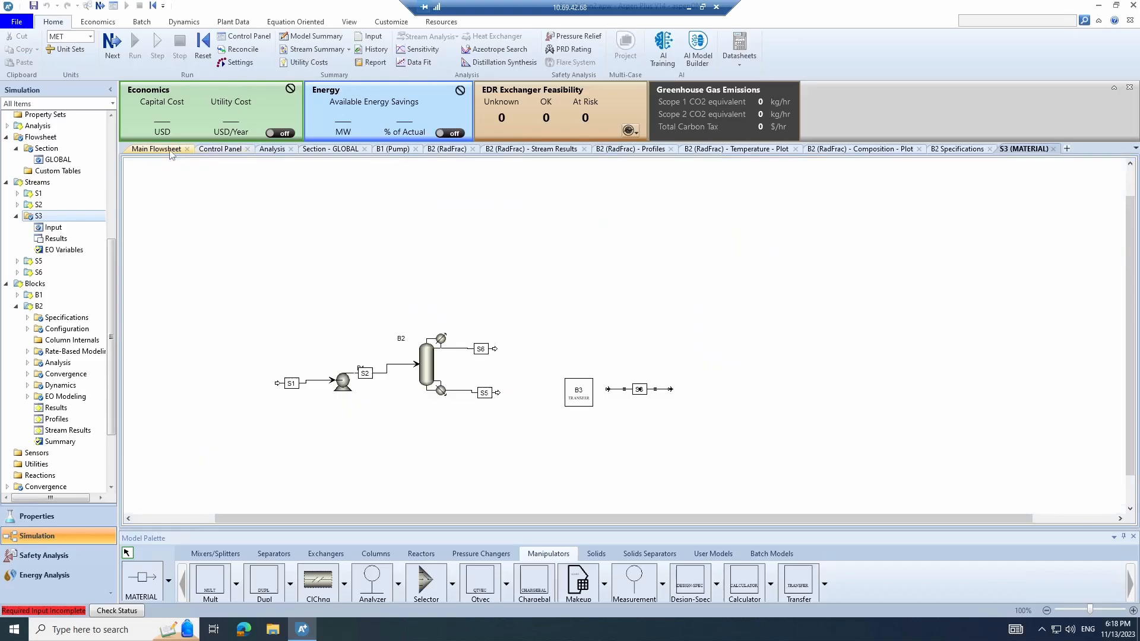
click(631, 392)
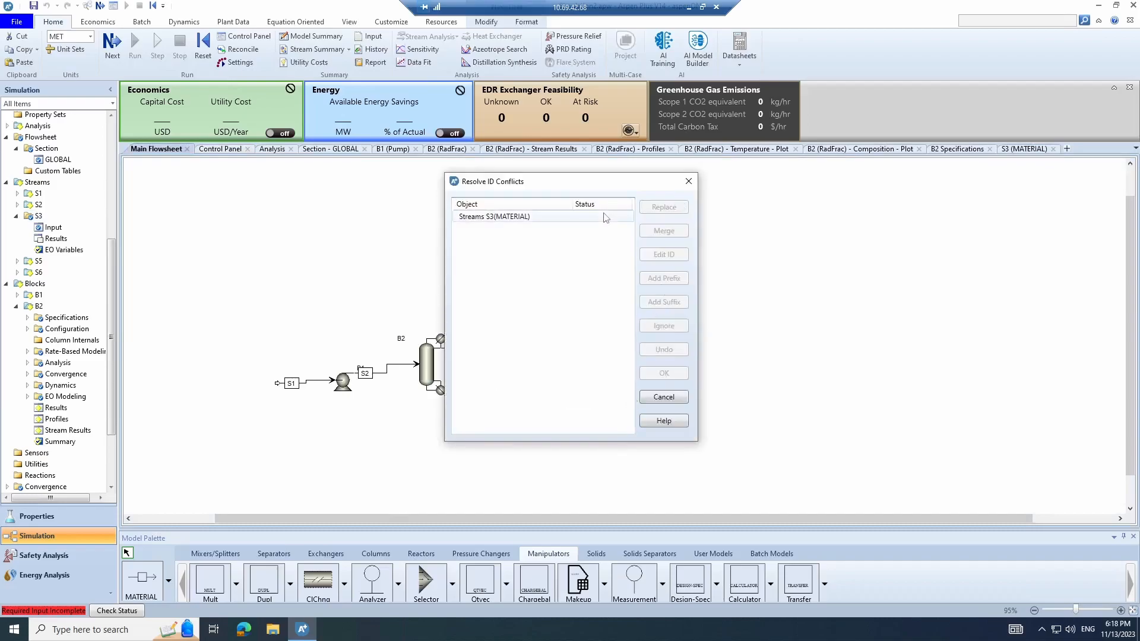
click(664, 255)
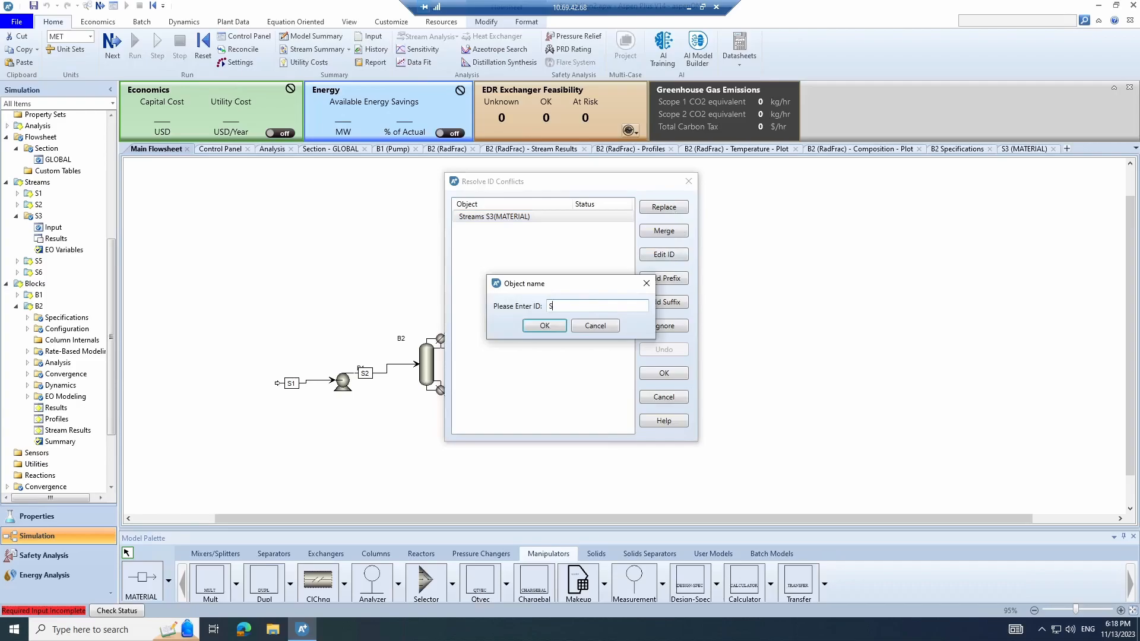
key(BackSpace)
text(8)
click(551, 326)
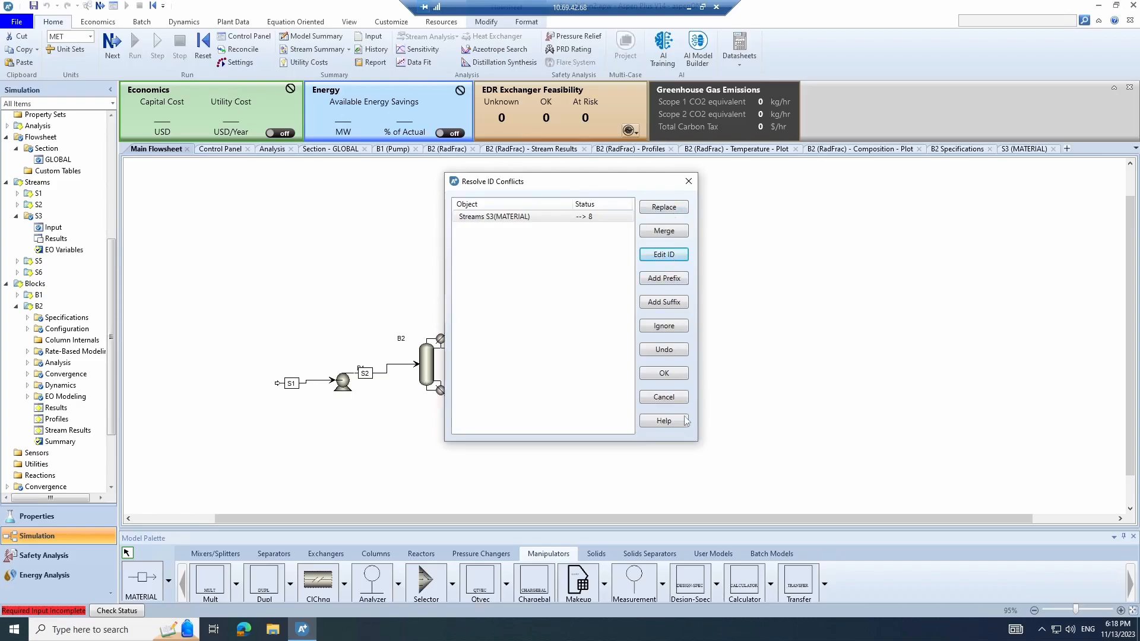
click(686, 374)
click(459, 418)
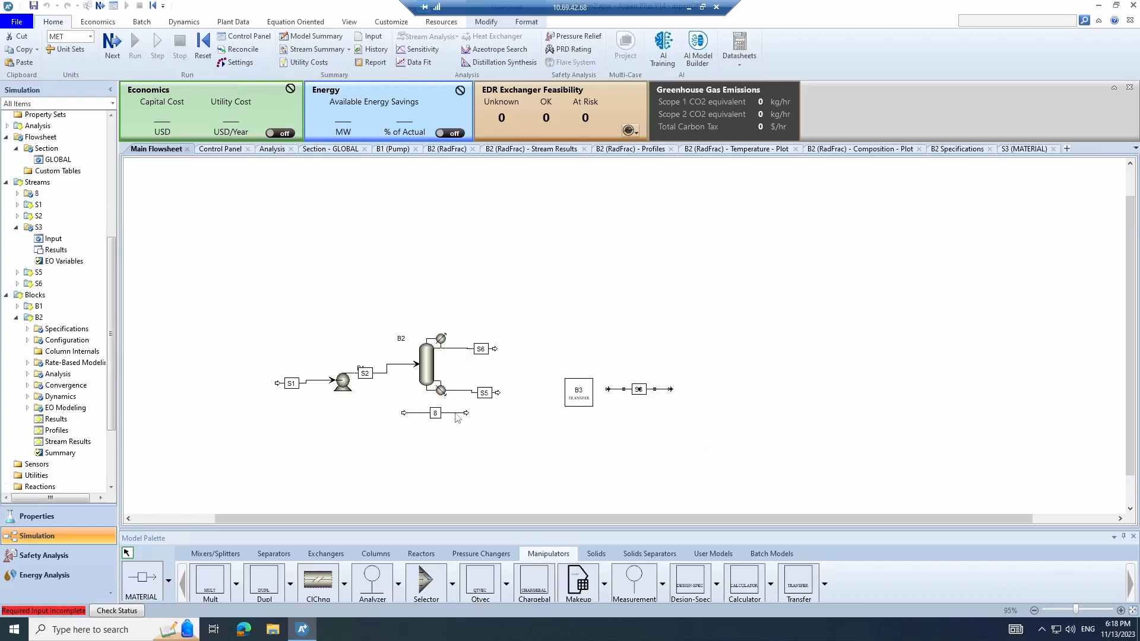
drag(454, 418, 653, 417)
Change the composition of stream 8 by clearing N-HEX and setting the METHANOL mole flow to 1 kmol/hr
click(568, 336)
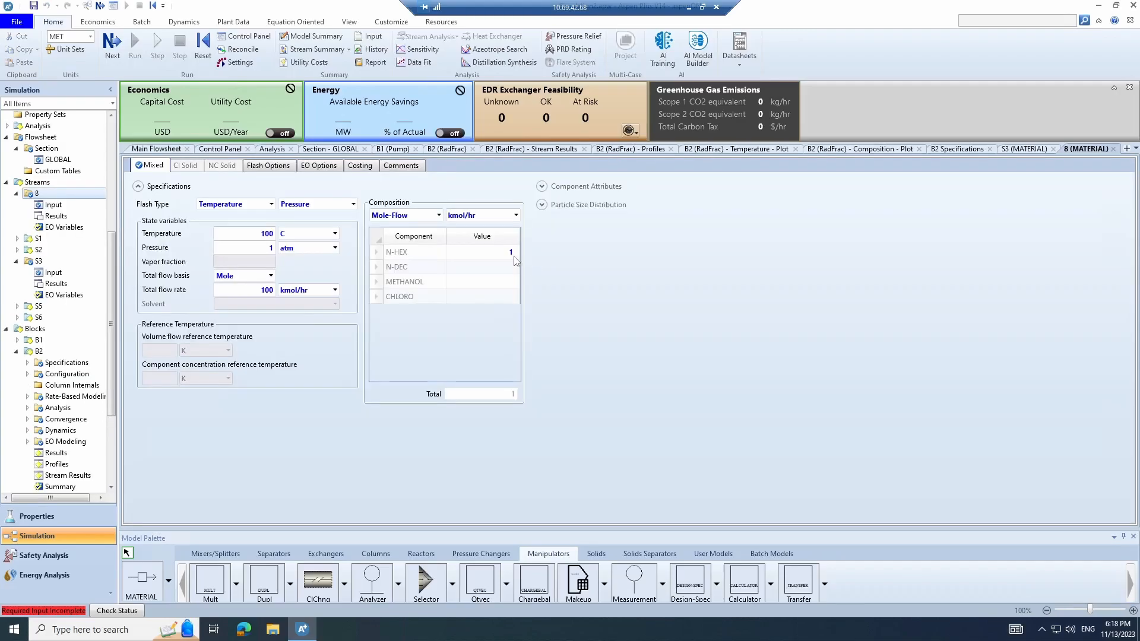
click(514, 252)
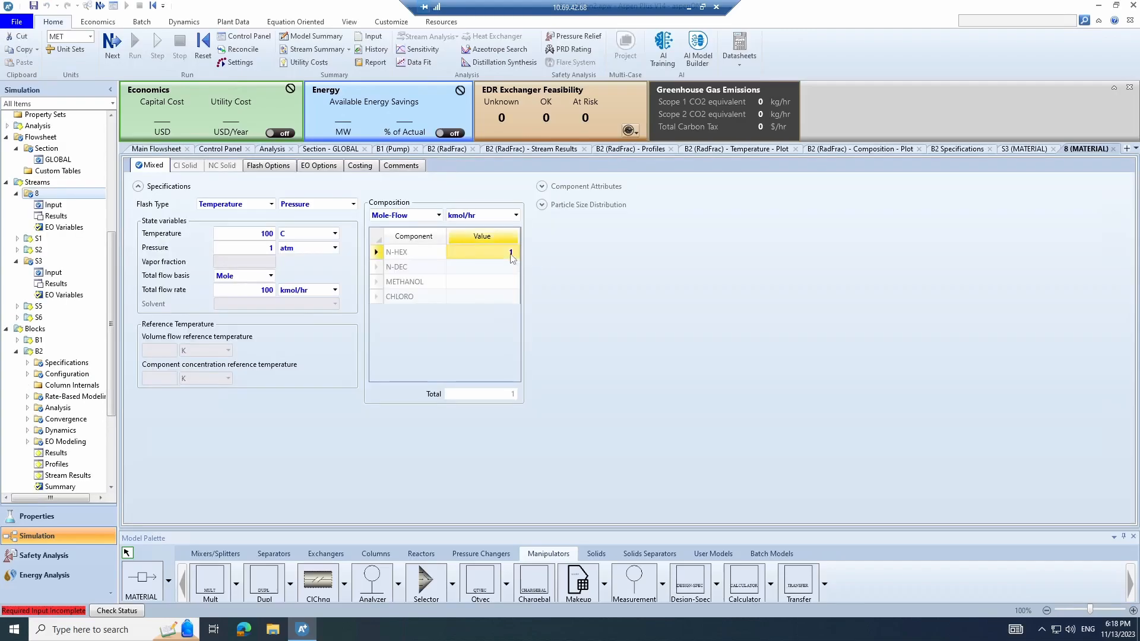
click(509, 281)
text(1)
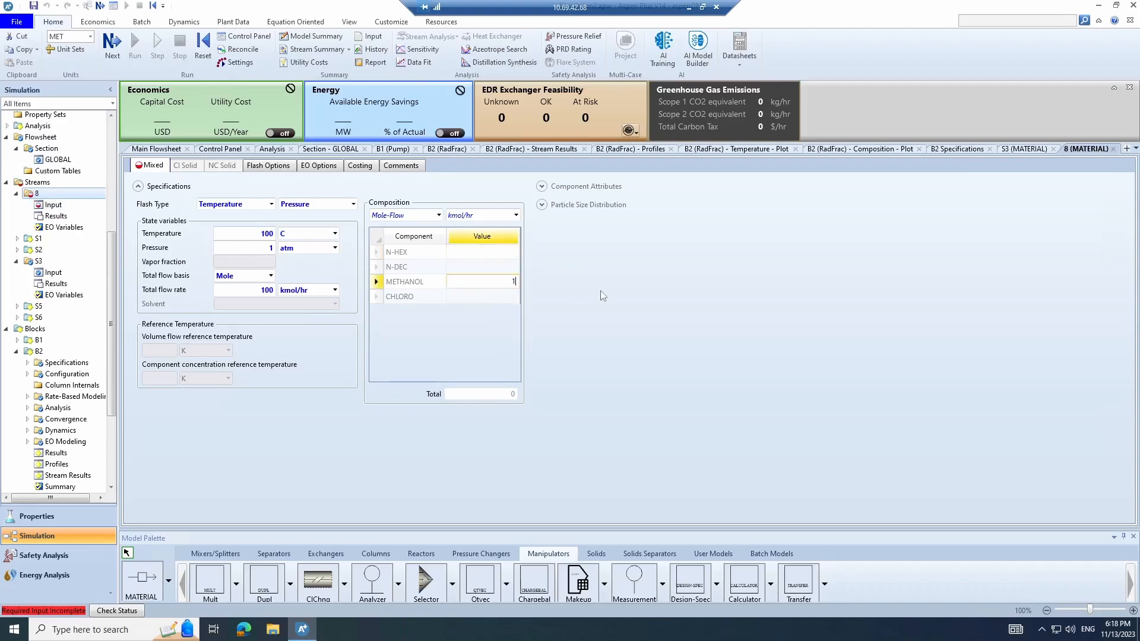
Move Transfer block B3 to the right of streams S3 and 8, and set stream 8 as its entire-stream source
click(161, 149)
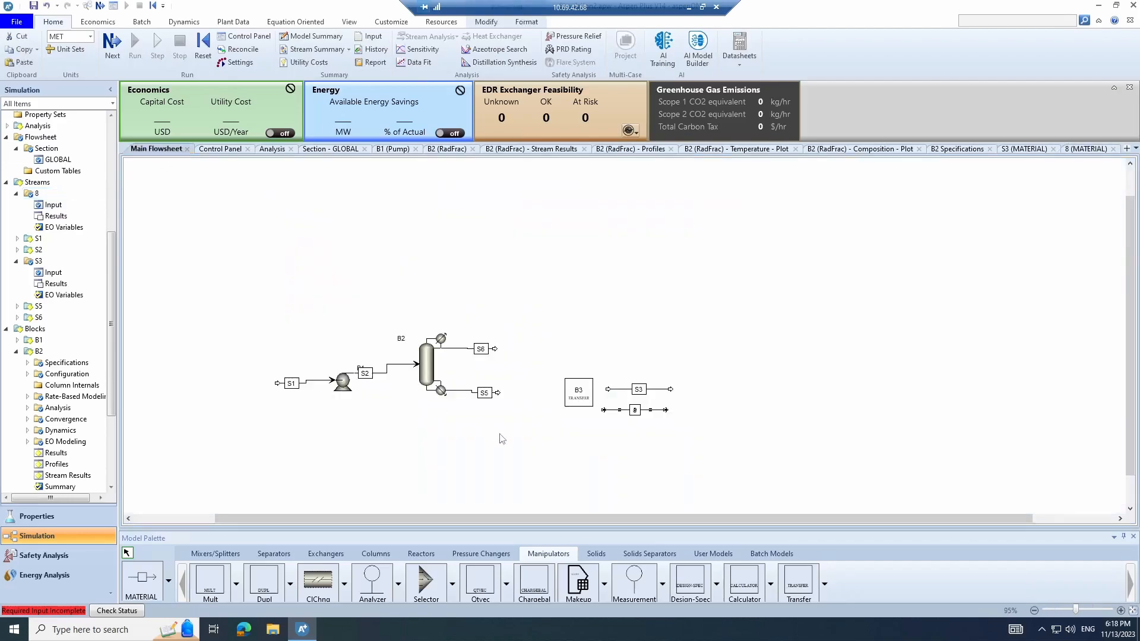
drag(587, 393, 725, 397)
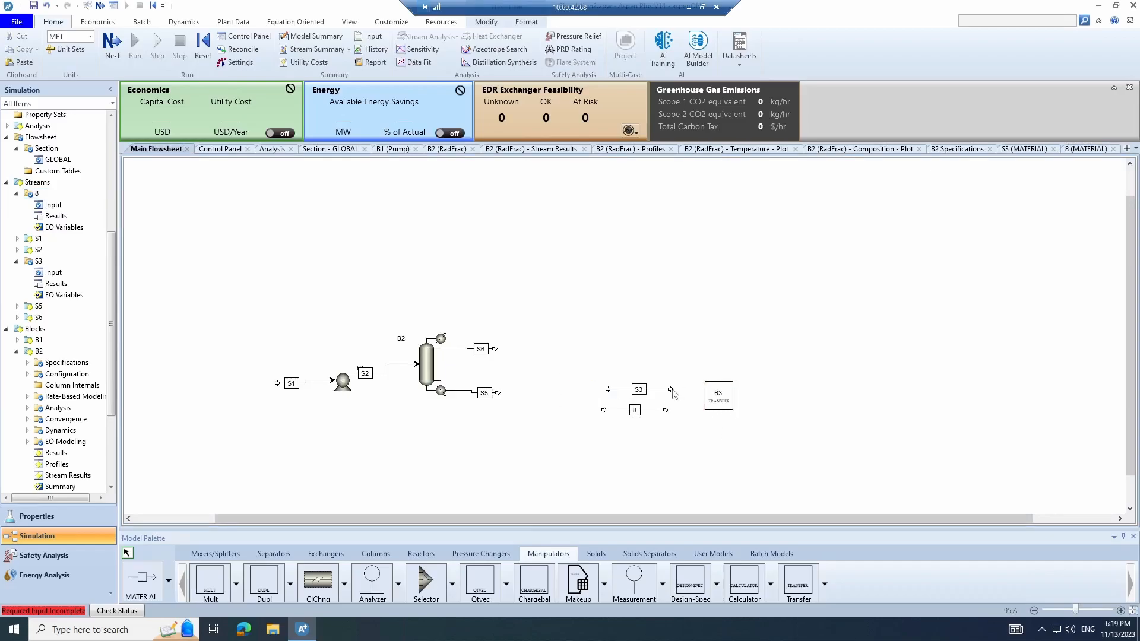
click(709, 394)
double_click(709, 393)
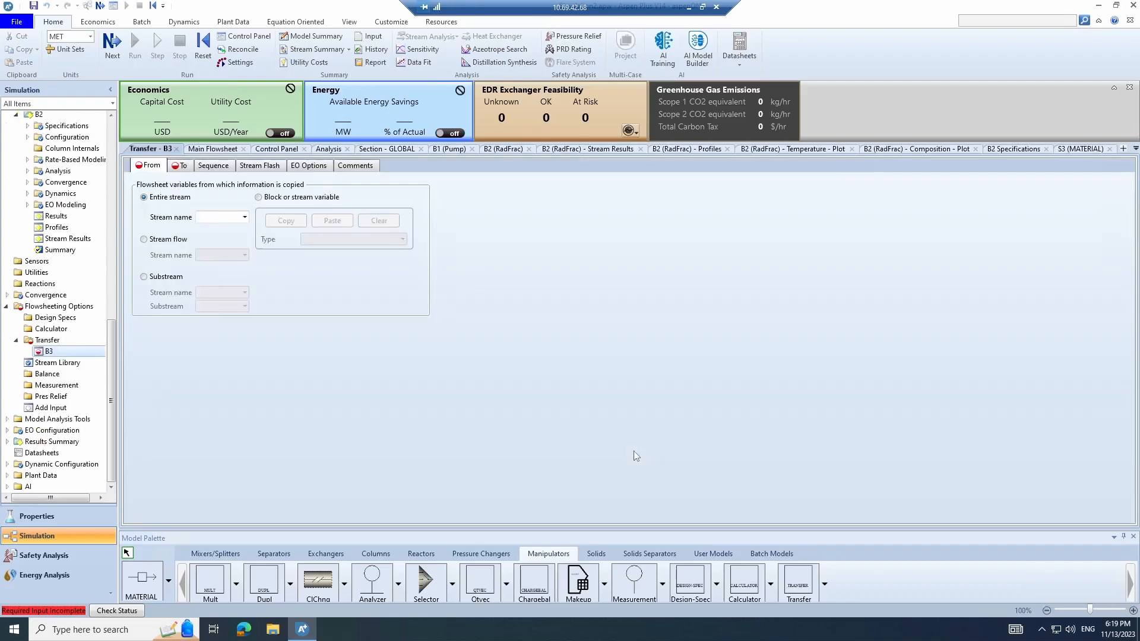
click(243, 218)
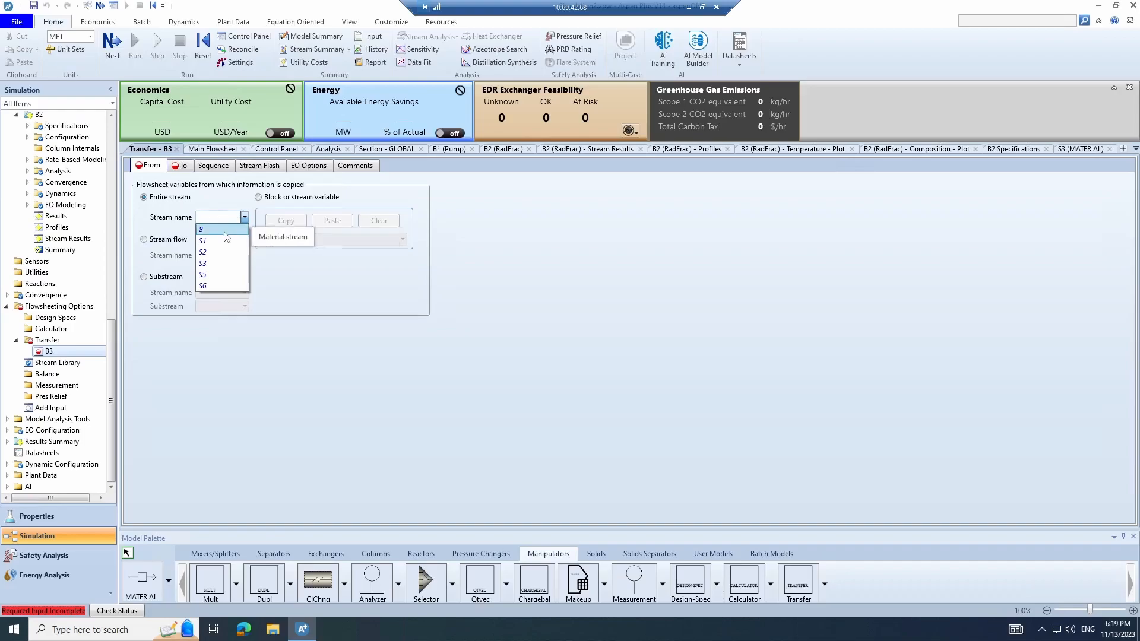
click(225, 231)
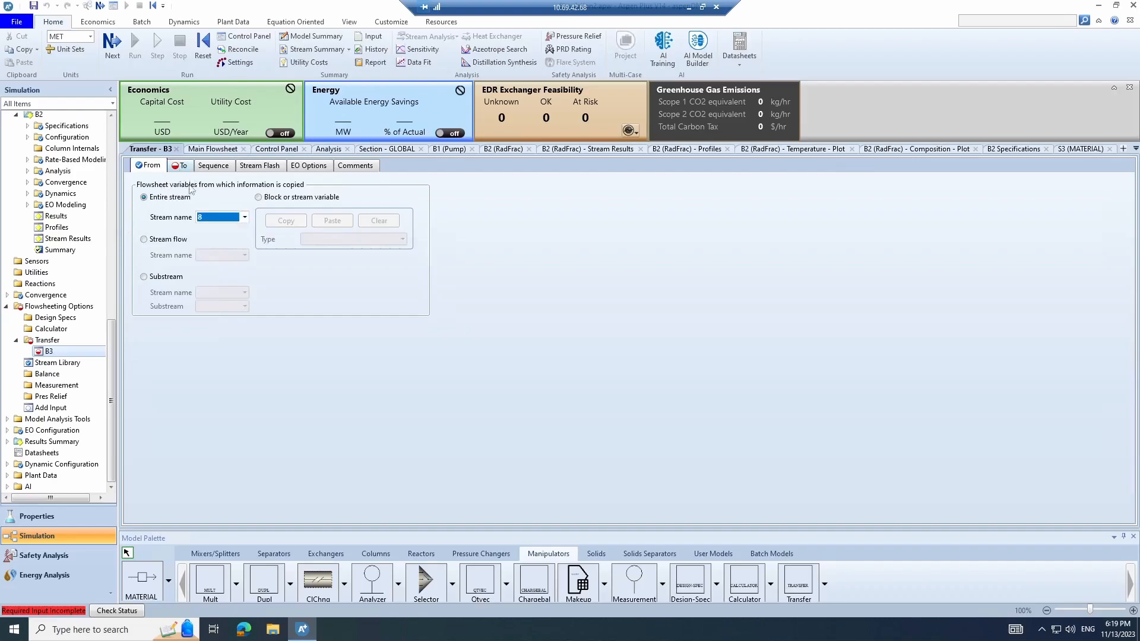
Set stream S6 as the destination to which Transfer block B3 copies the entire stream
click(182, 166)
click(291, 211)
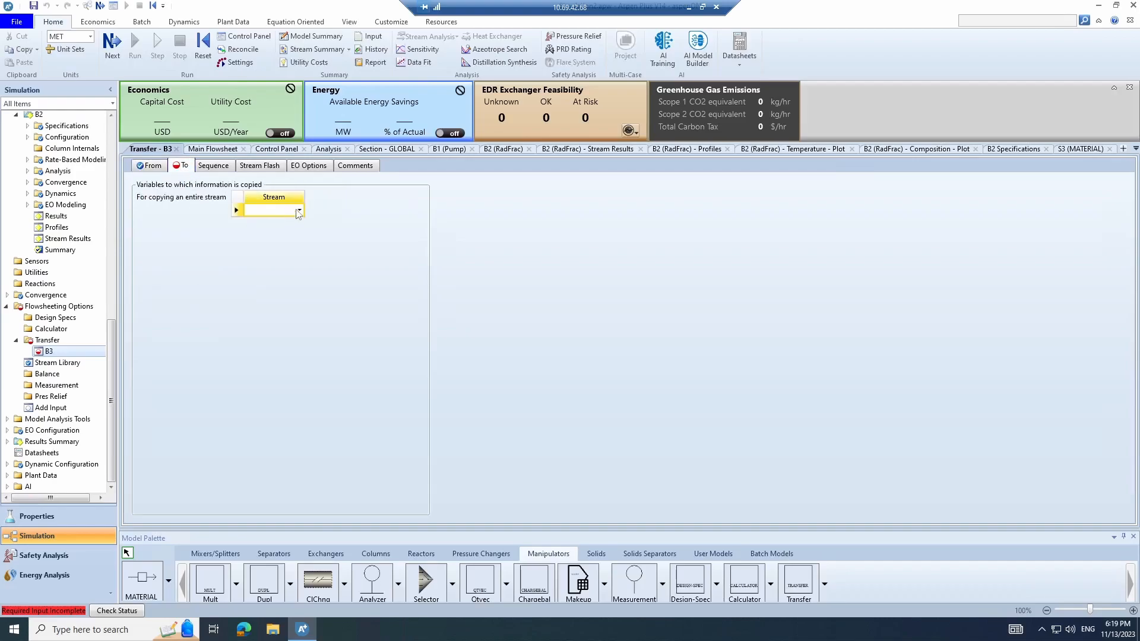
click(298, 212)
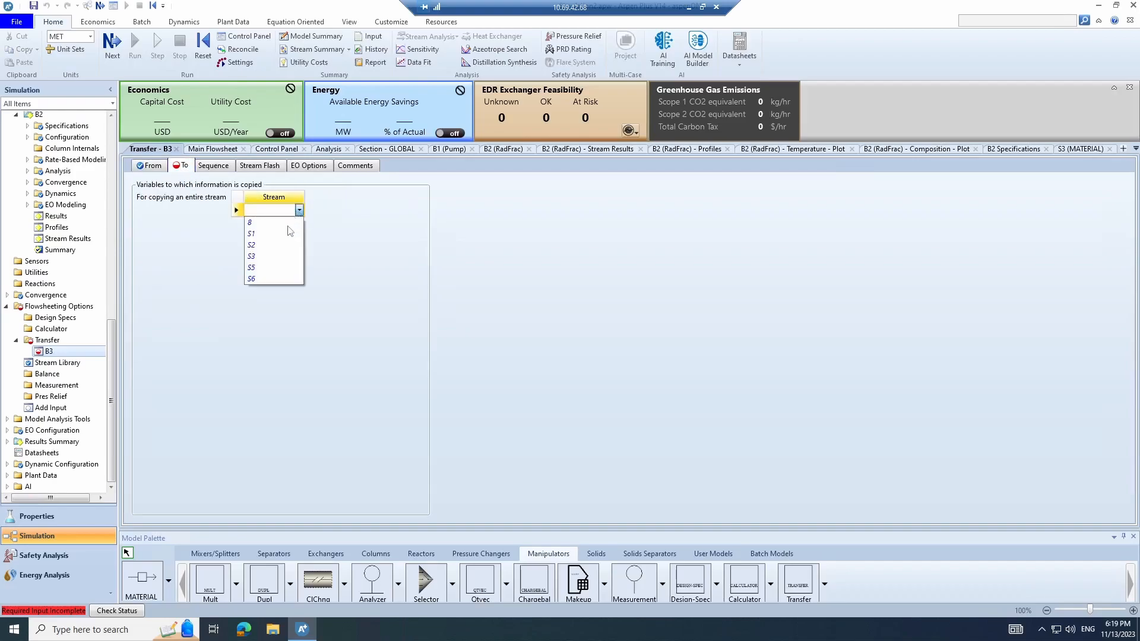
click(275, 279)
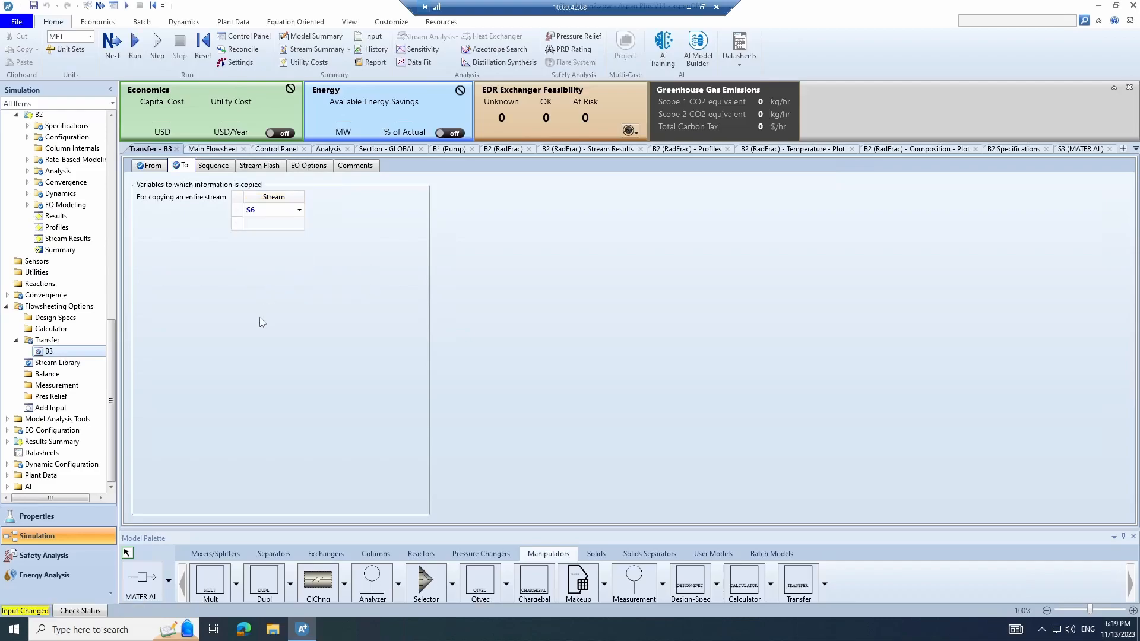
Reopen Transfer block B3 and change its destination stream to S3, leaving the second destination row blank
click(216, 152)
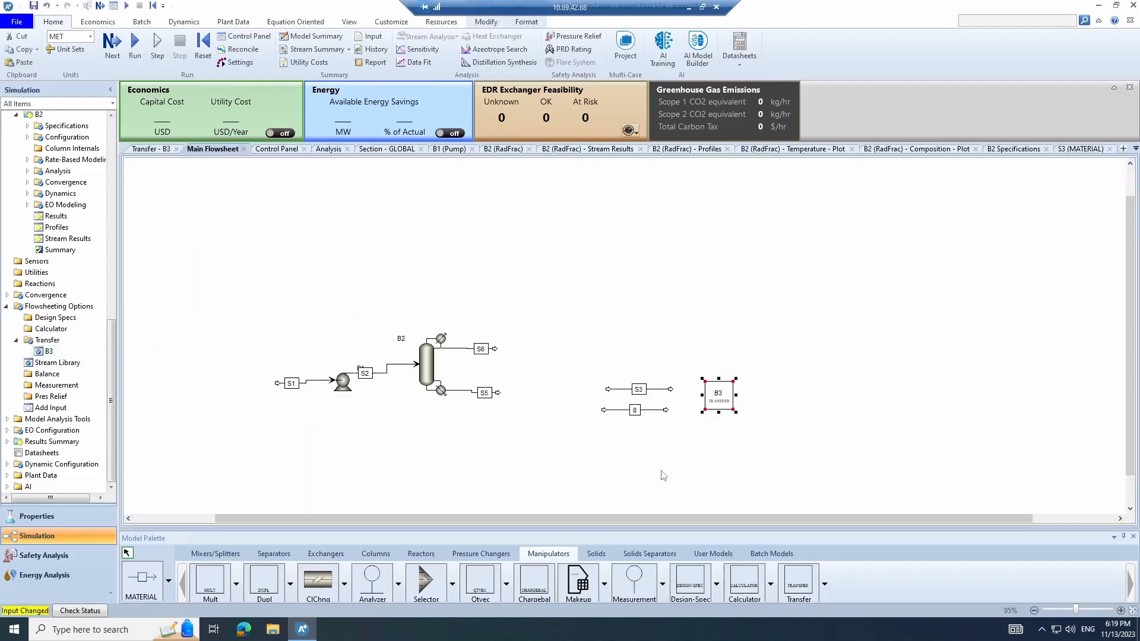
double_click(716, 403)
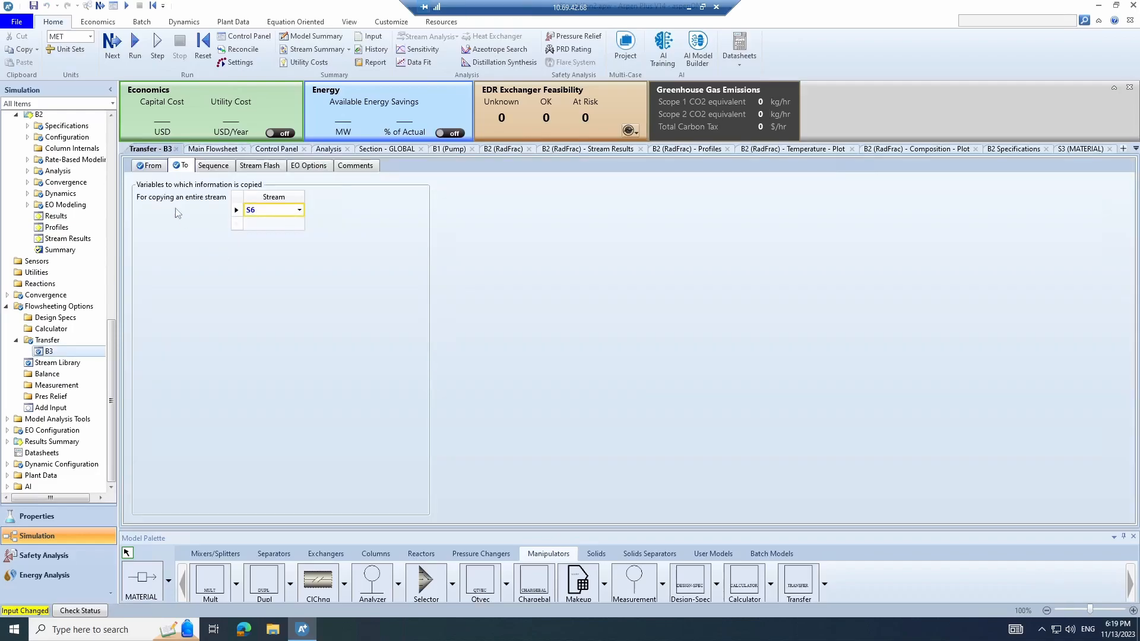
click(299, 211)
click(265, 257)
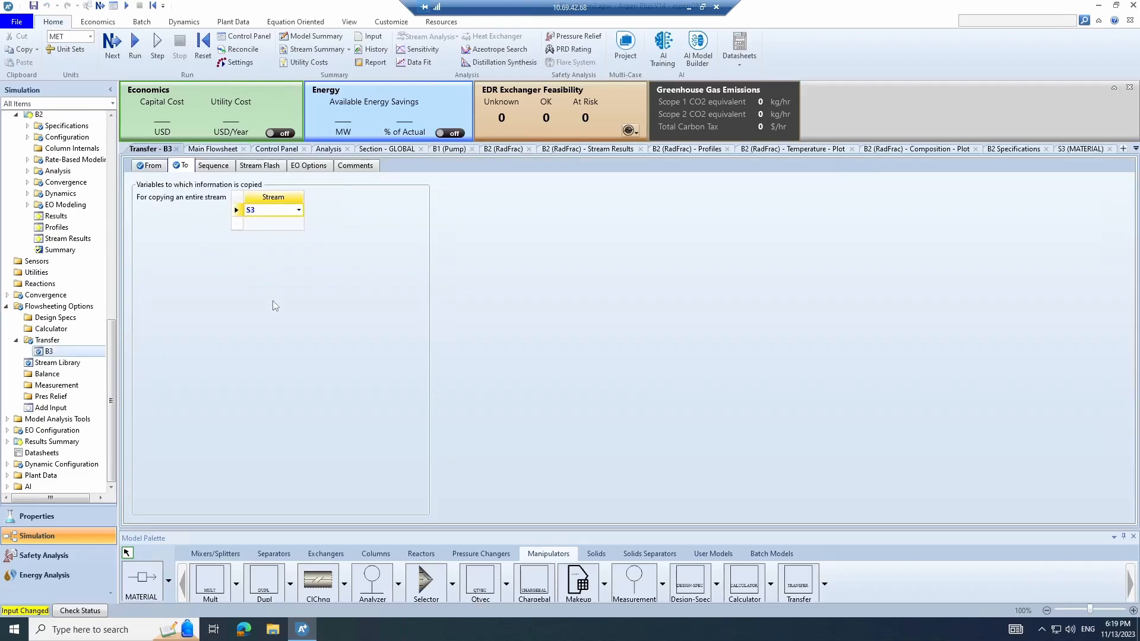
click(271, 225)
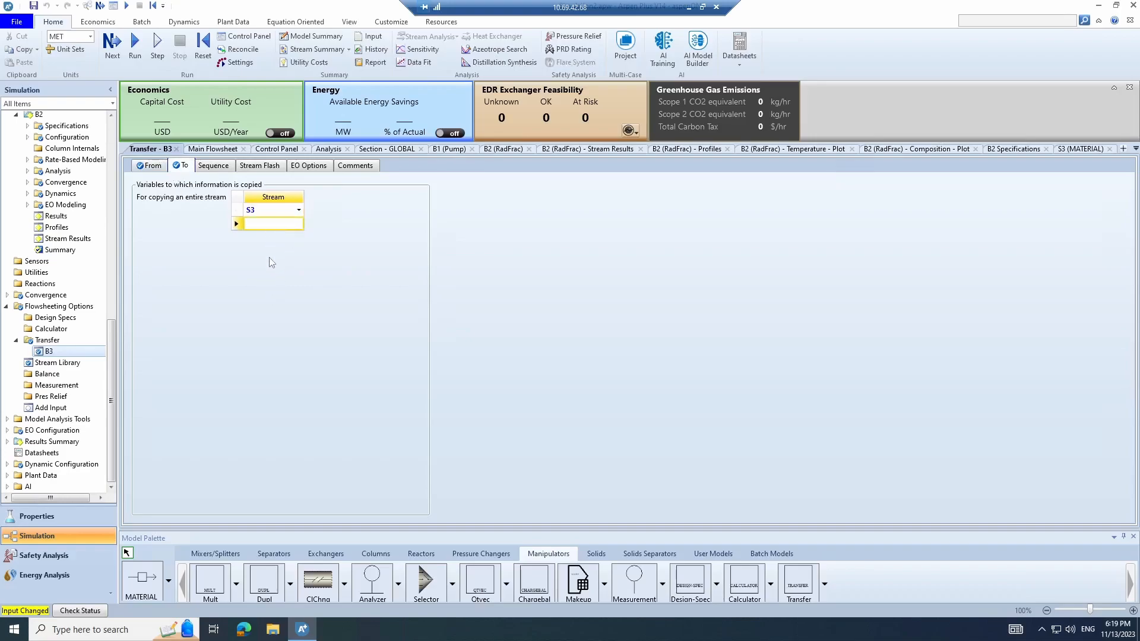
click(301, 225)
click(244, 236)
Run the simulation from the main flowsheet and reopen the specifications of Transfer block B3
click(214, 149)
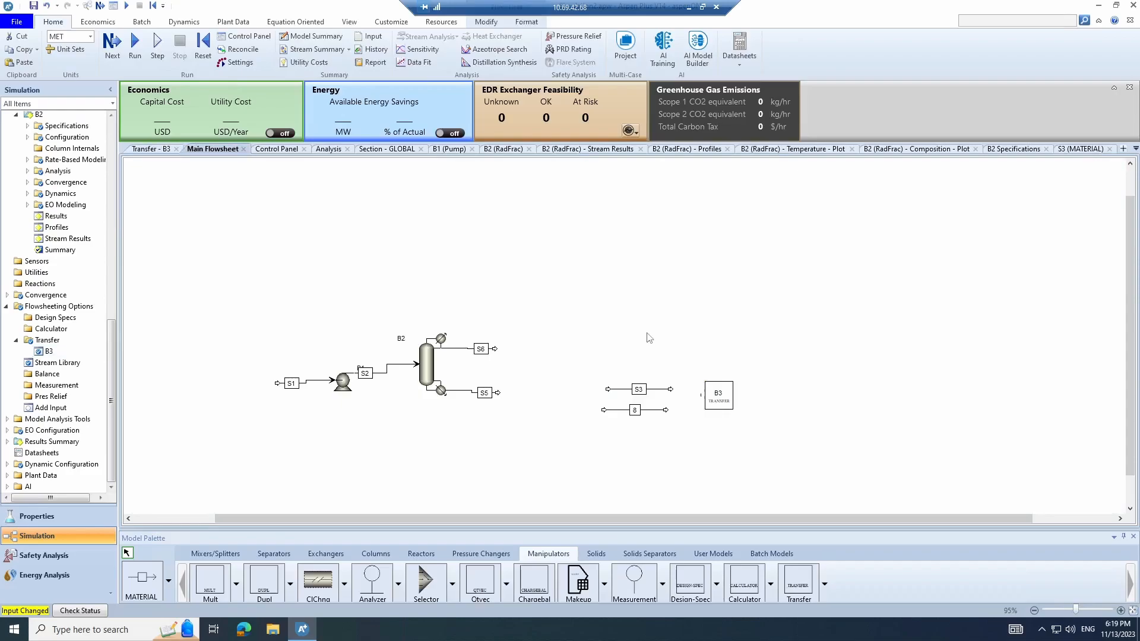
click(728, 409)
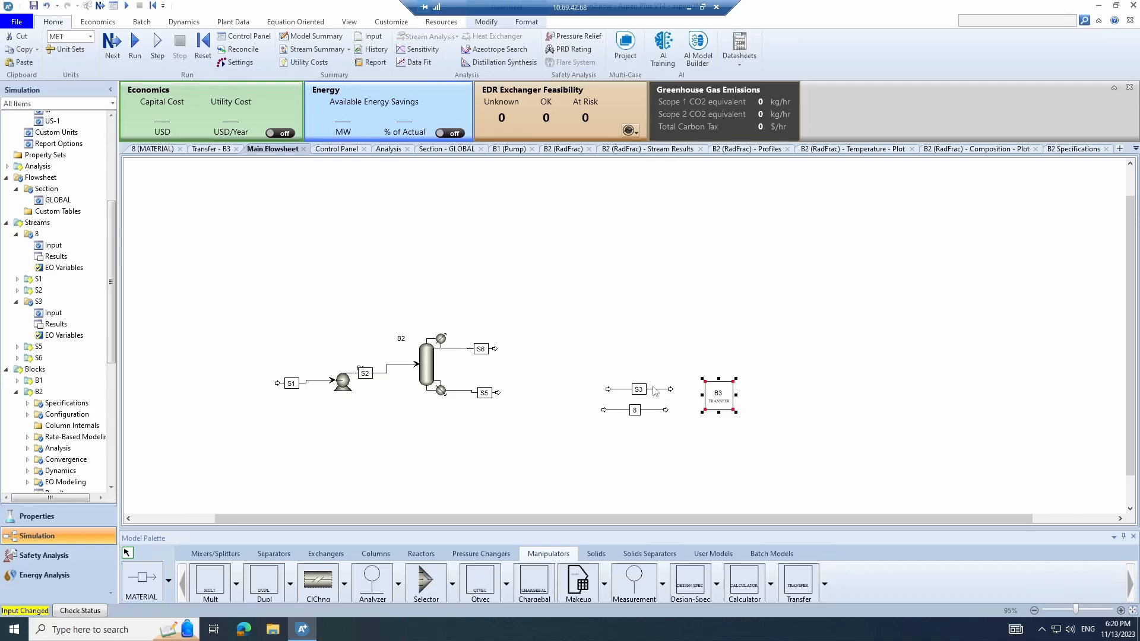
key(F5)
double_click(722, 406)
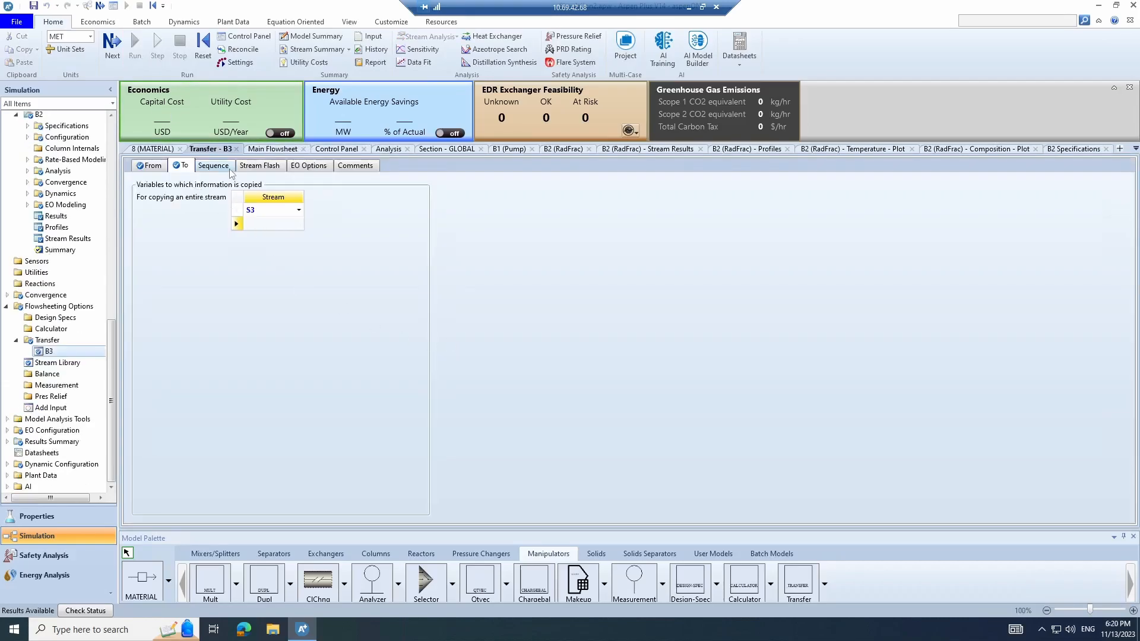
Set the execution sequence of Transfer block B3 to First and rerun the simulation
click(230, 169)
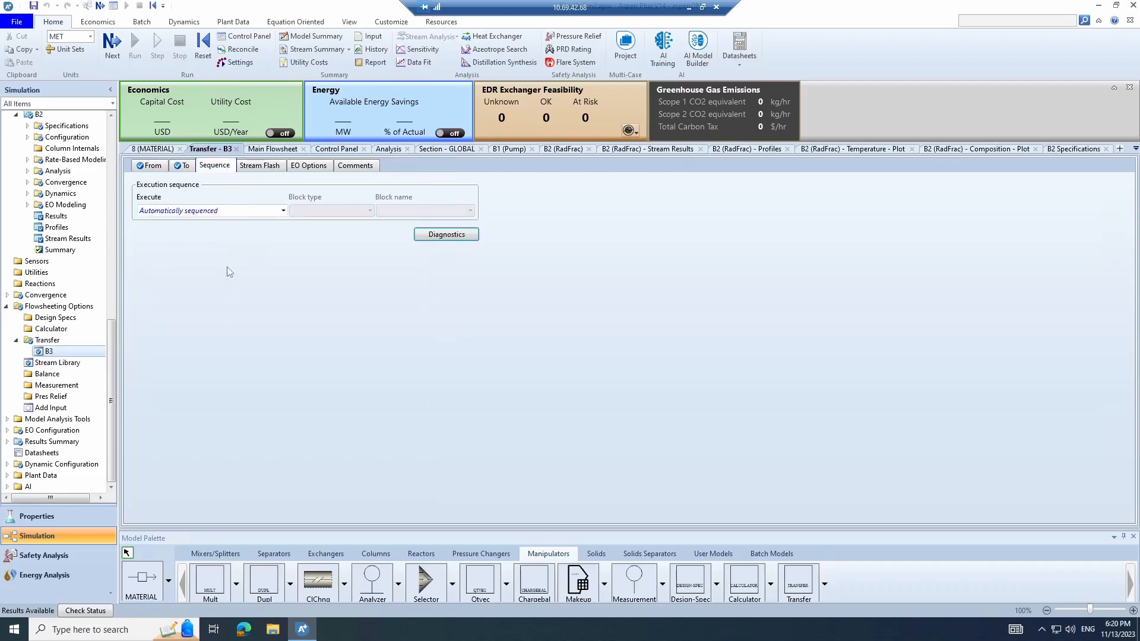
click(252, 211)
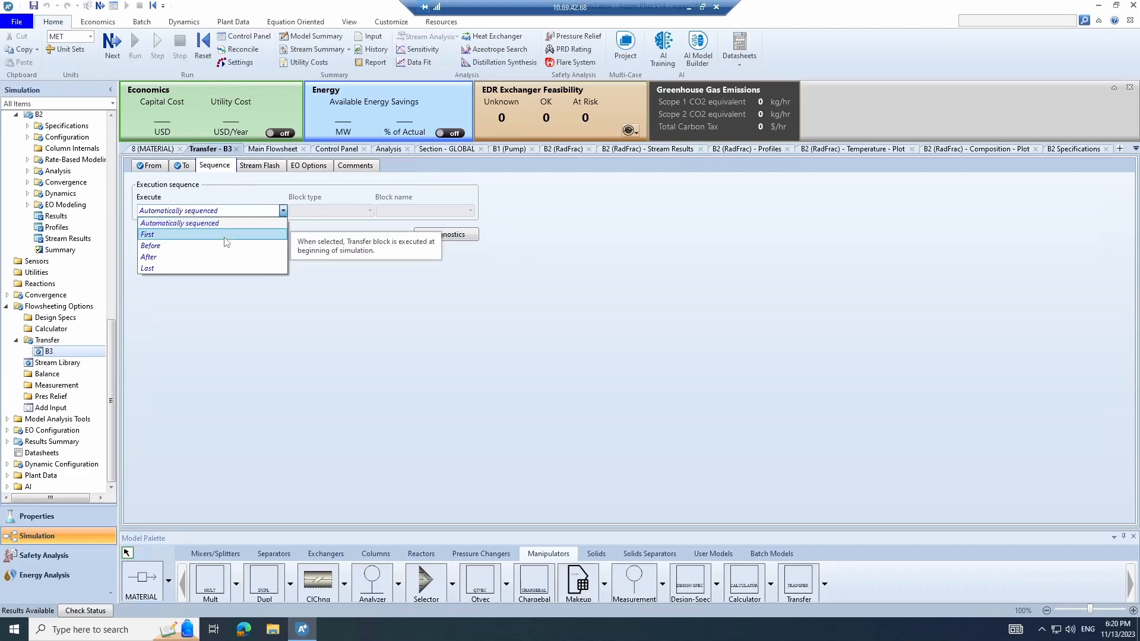
click(227, 235)
click(284, 211)
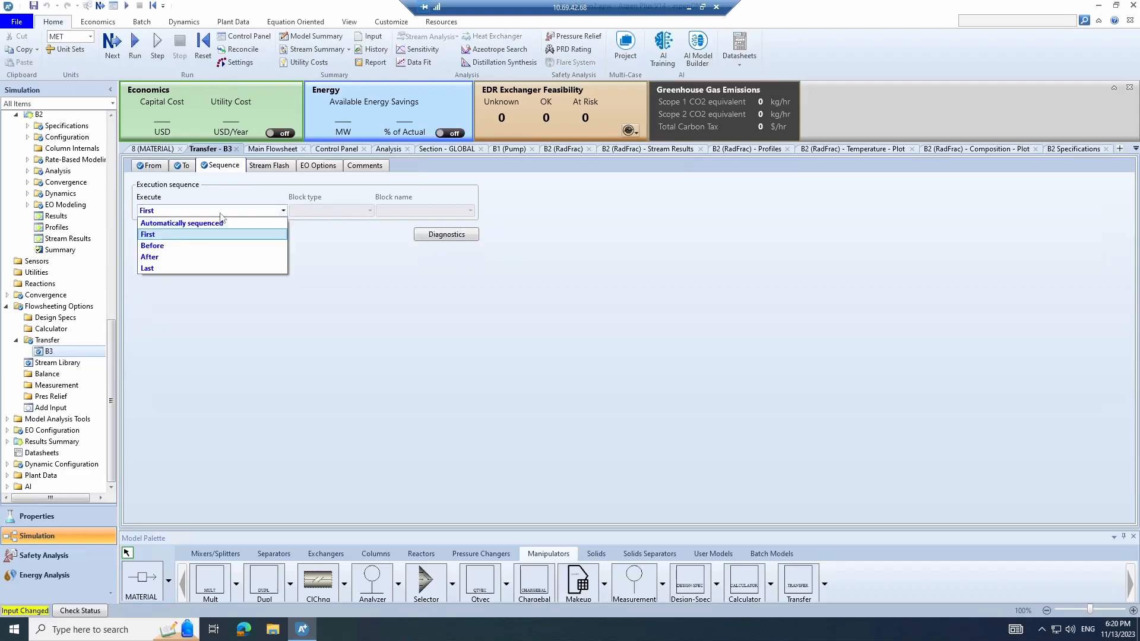
click(178, 256)
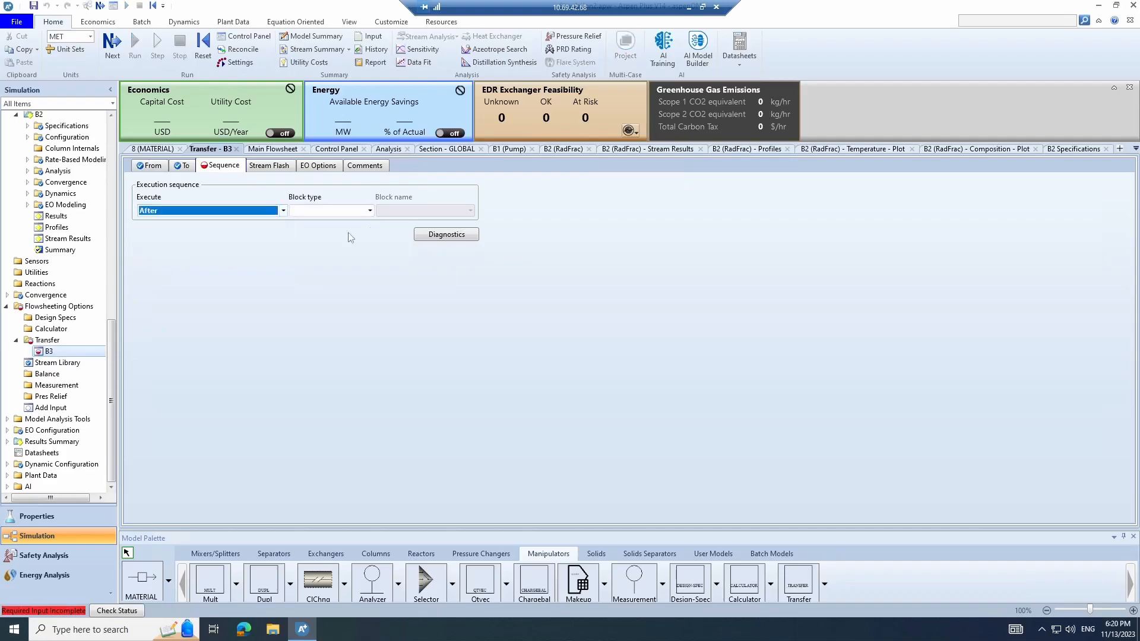
click(283, 211)
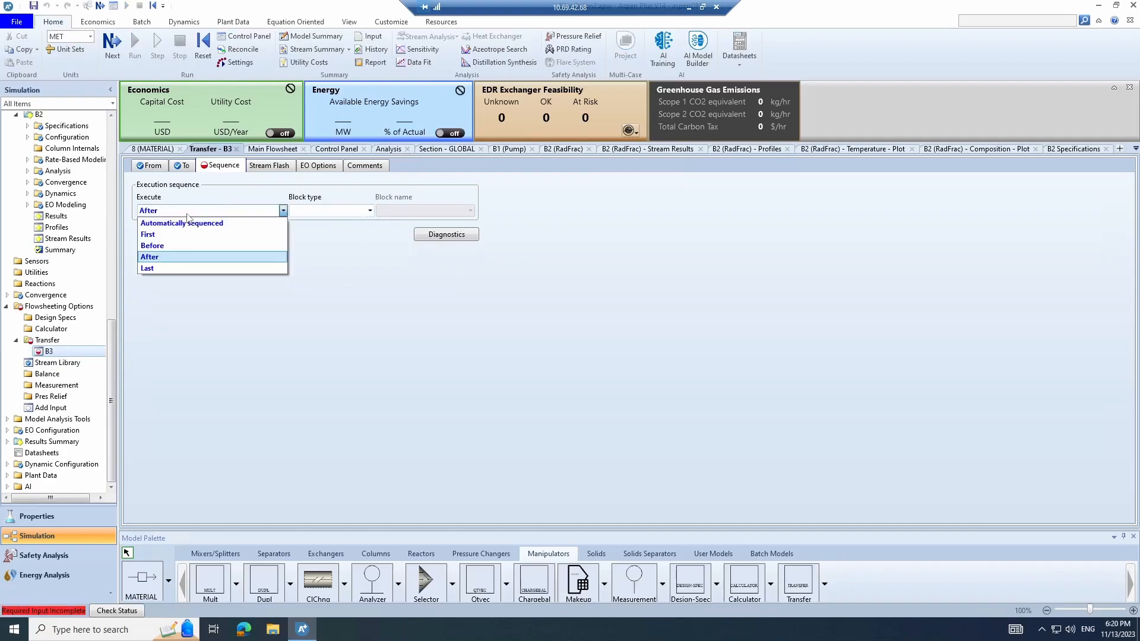
click(151, 237)
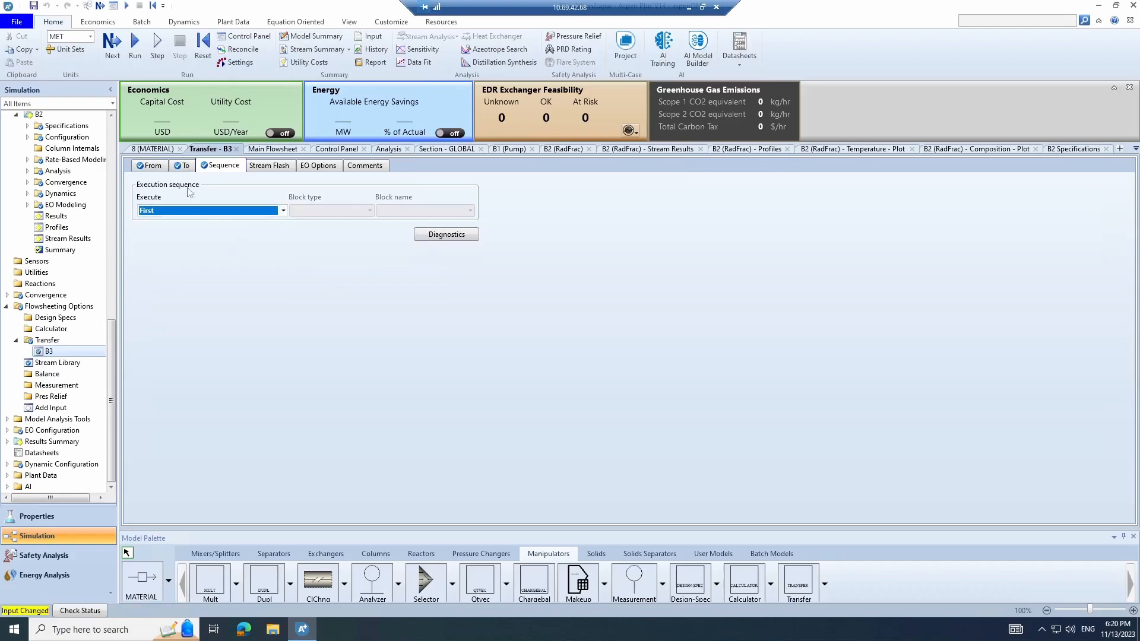
click(157, 57)
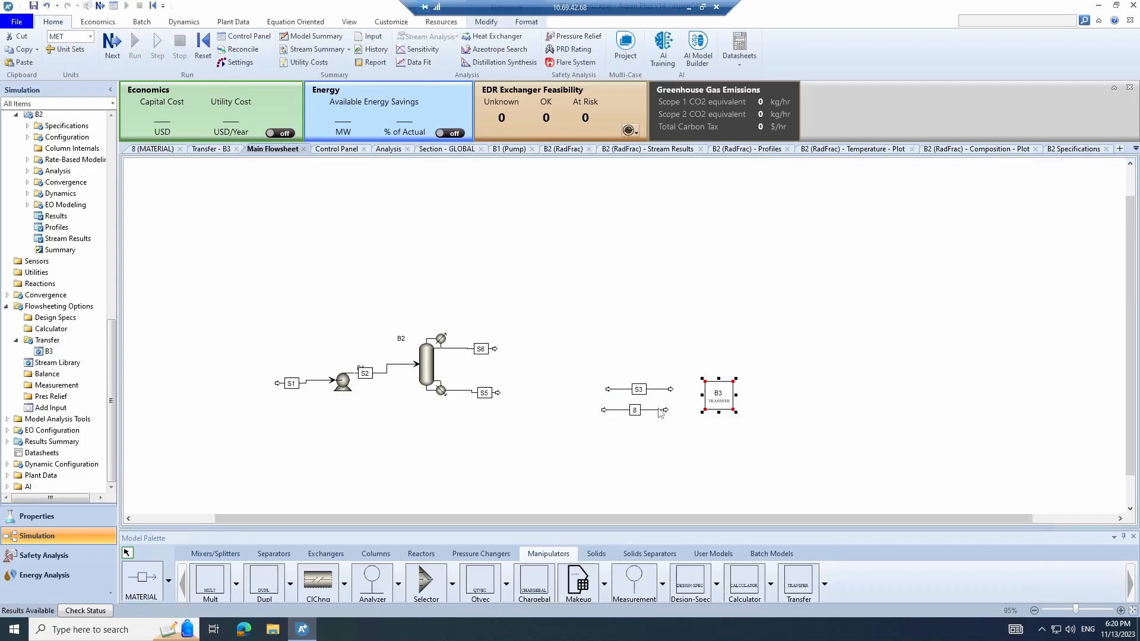
Open the results of stream S3 and examine its component mole flows, particularly methanol
right_click(660, 390)
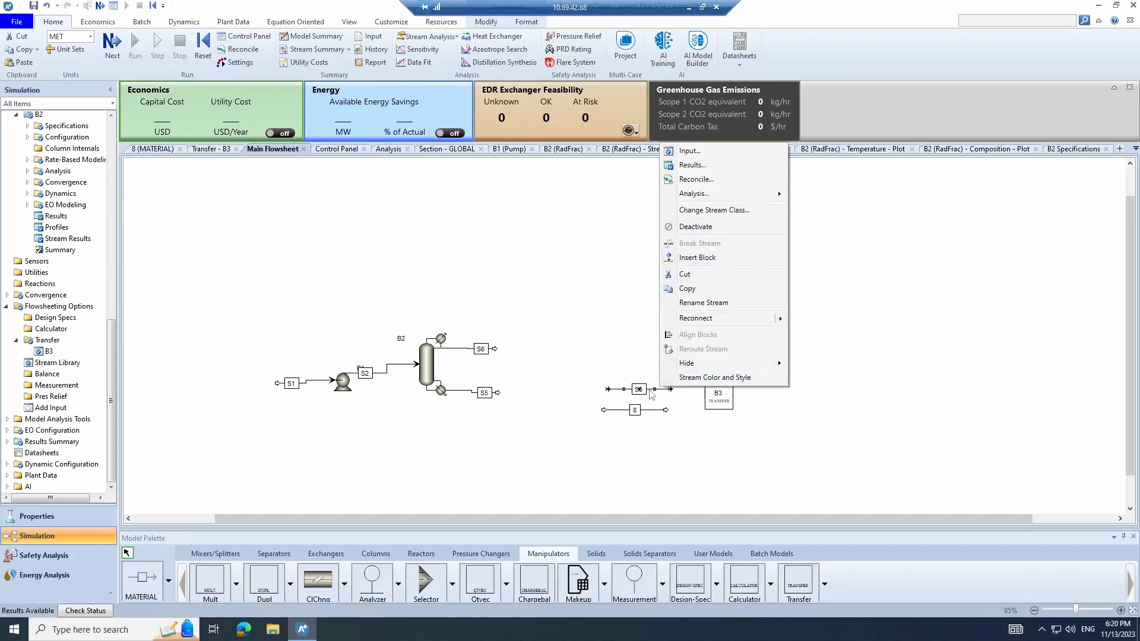
click(689, 169)
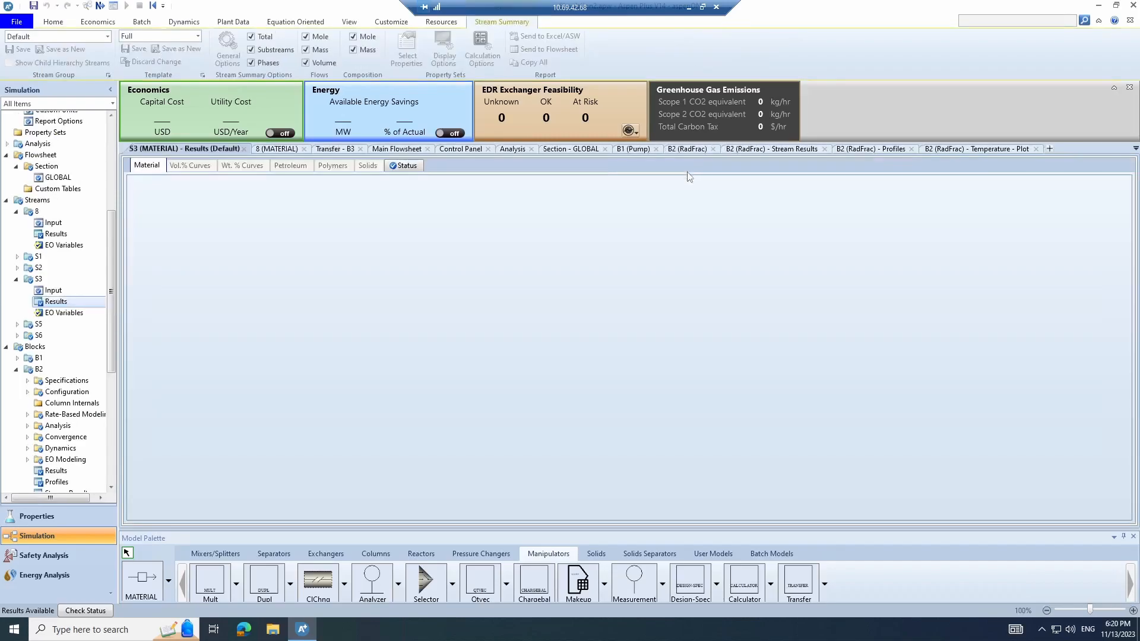
scroll(297, 392, down, 5)
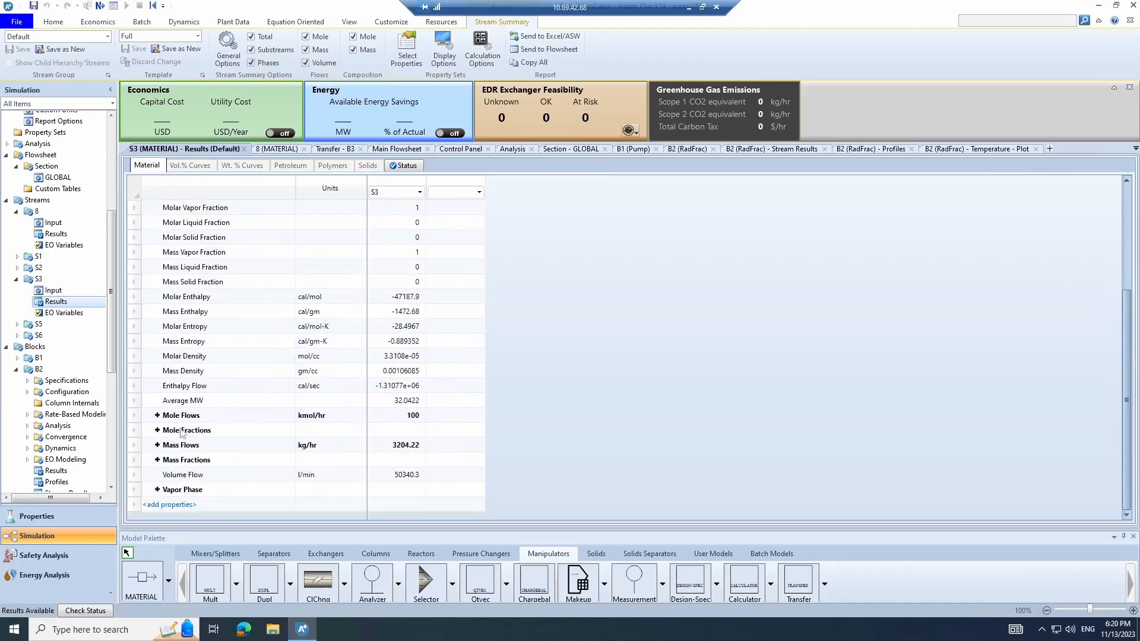
click(157, 415)
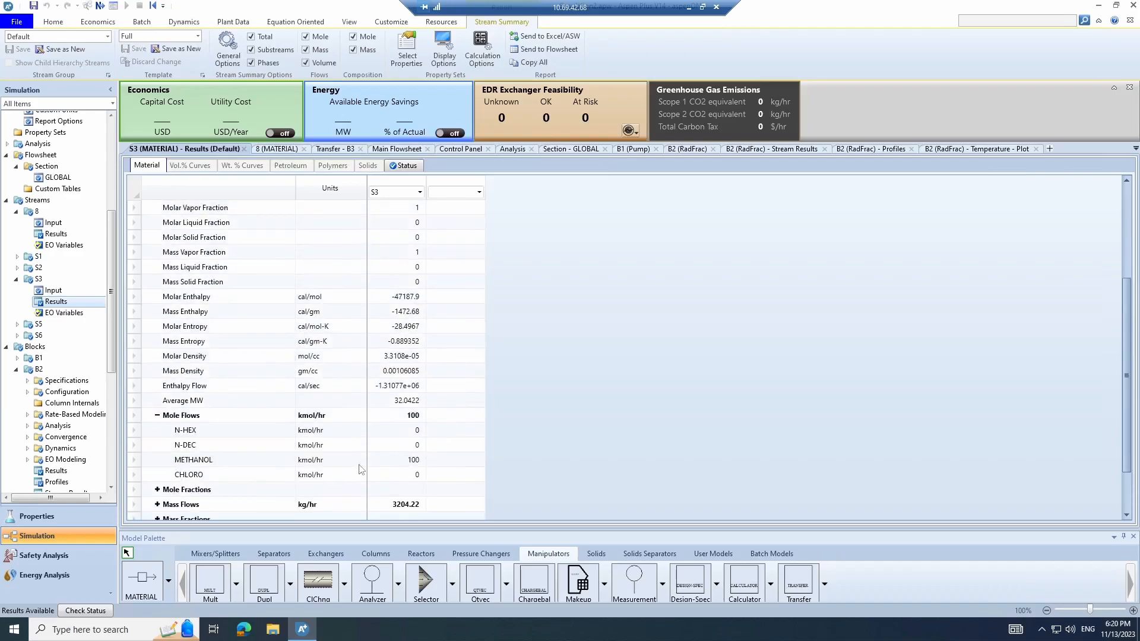
click(371, 463)
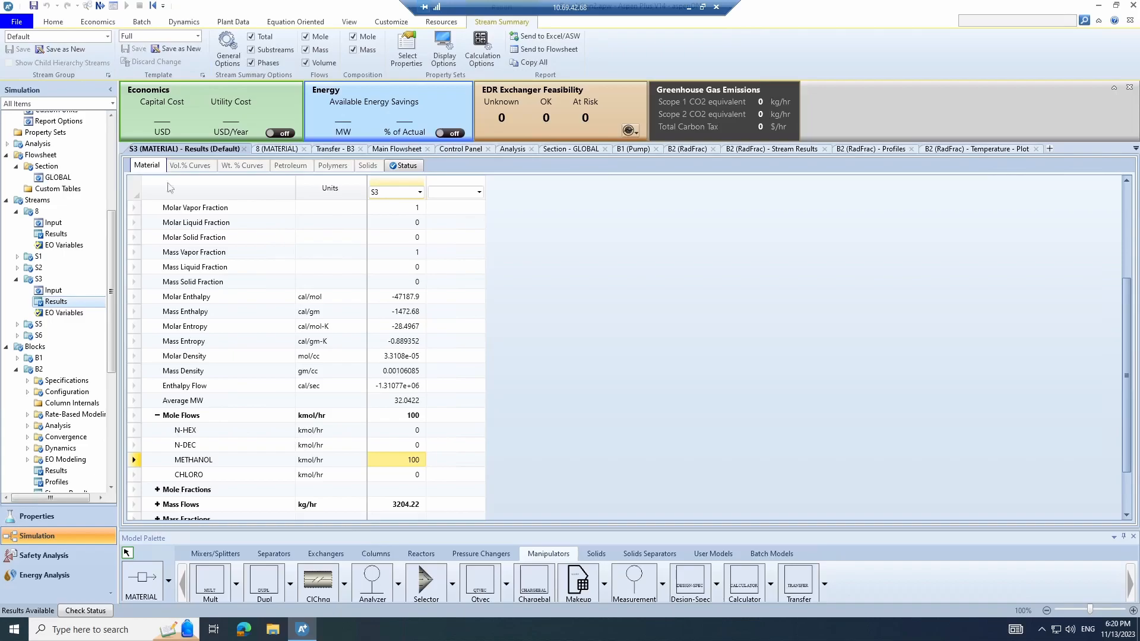
Check the input composition of stream S3 against its results and return to the main flowsheet
click(381, 151)
double_click(631, 390)
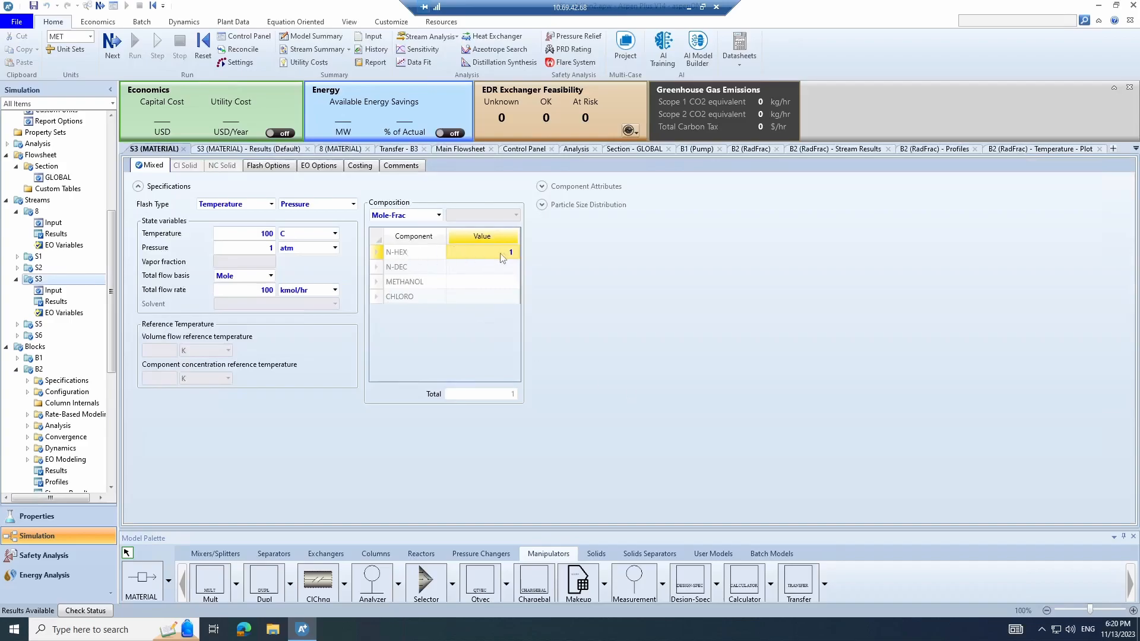
click(458, 149)
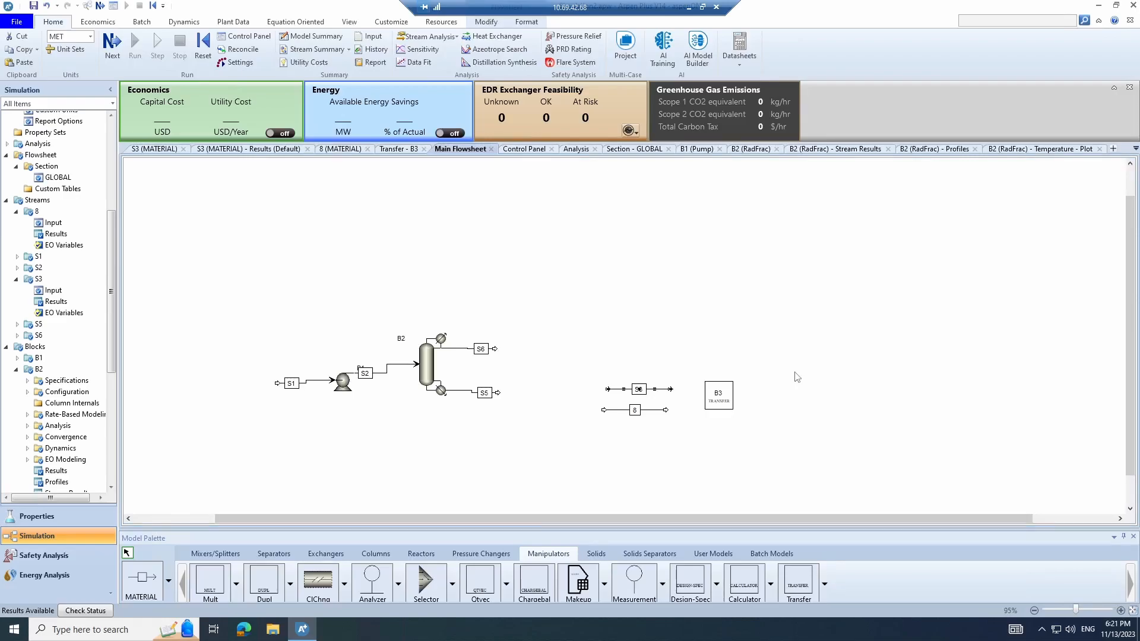
Reopen Transfer block B3 to review its execution sequence, and return to the main flowsheet
click(584, 384)
click(666, 389)
click(731, 397)
double_click(726, 397)
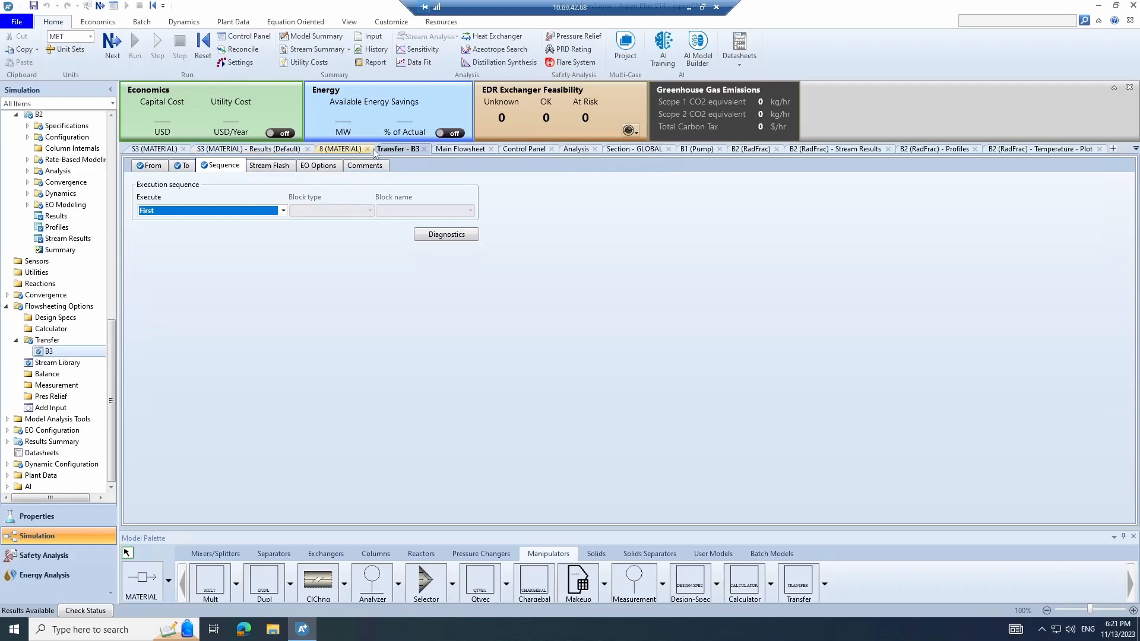
click(460, 148)
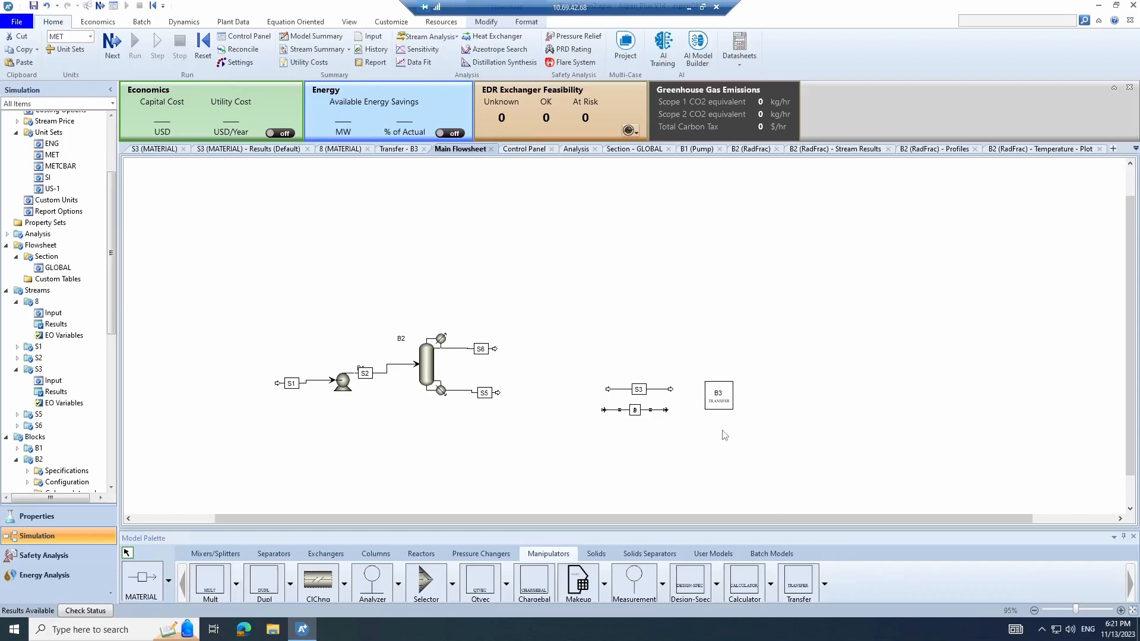
Clear the entire-stream source of Transfer block B3 and reselect stream 8
click(718, 403)
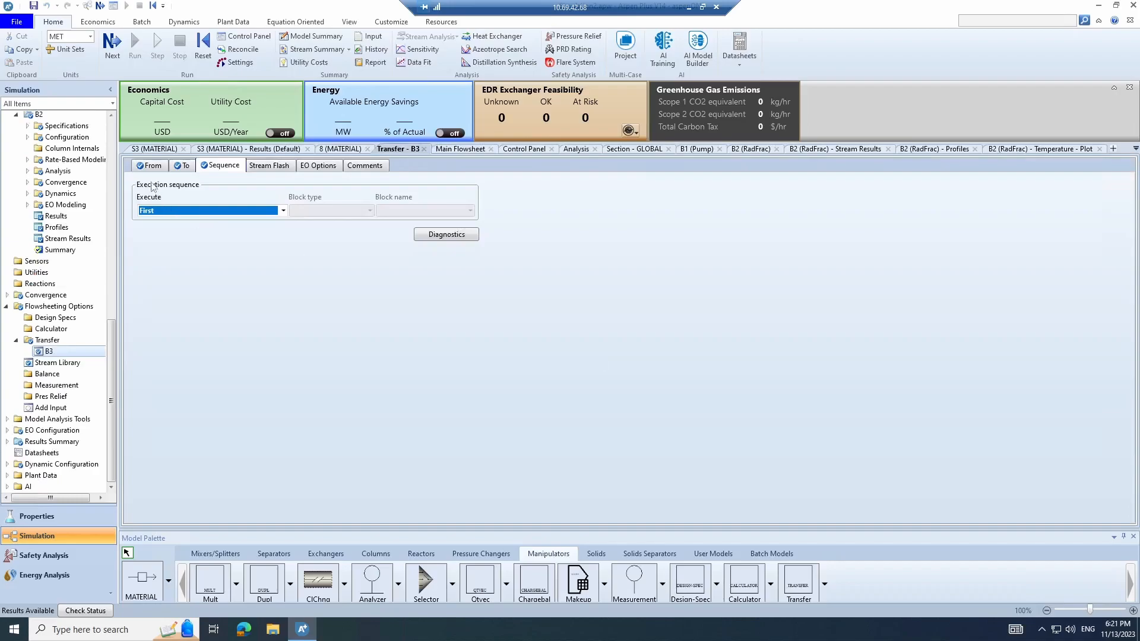
click(150, 166)
click(221, 218)
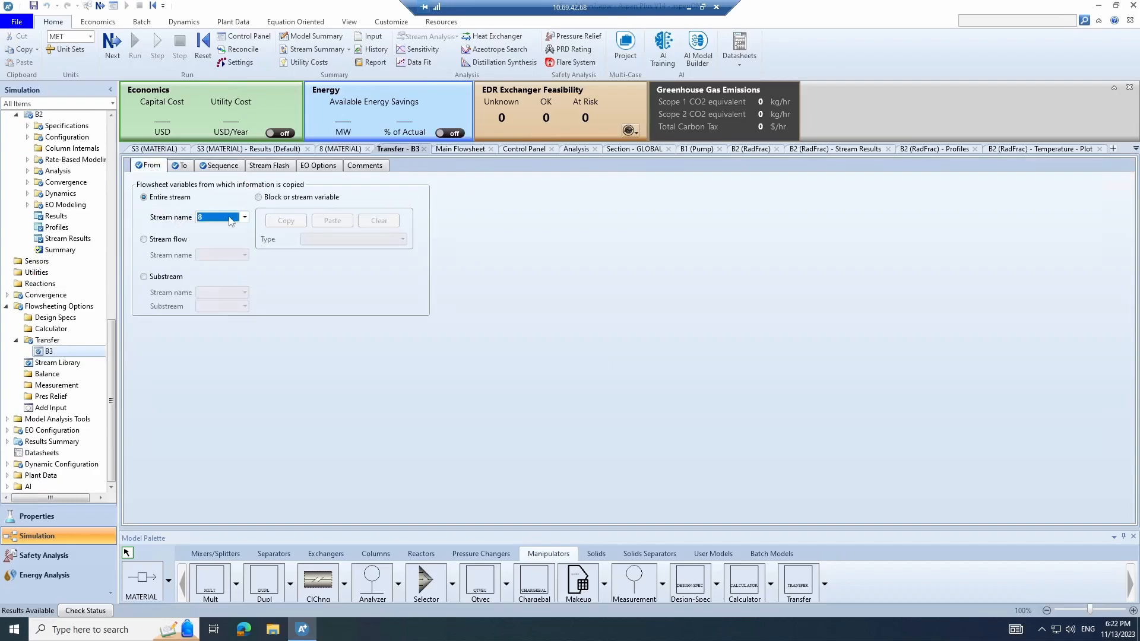
key(Delete)
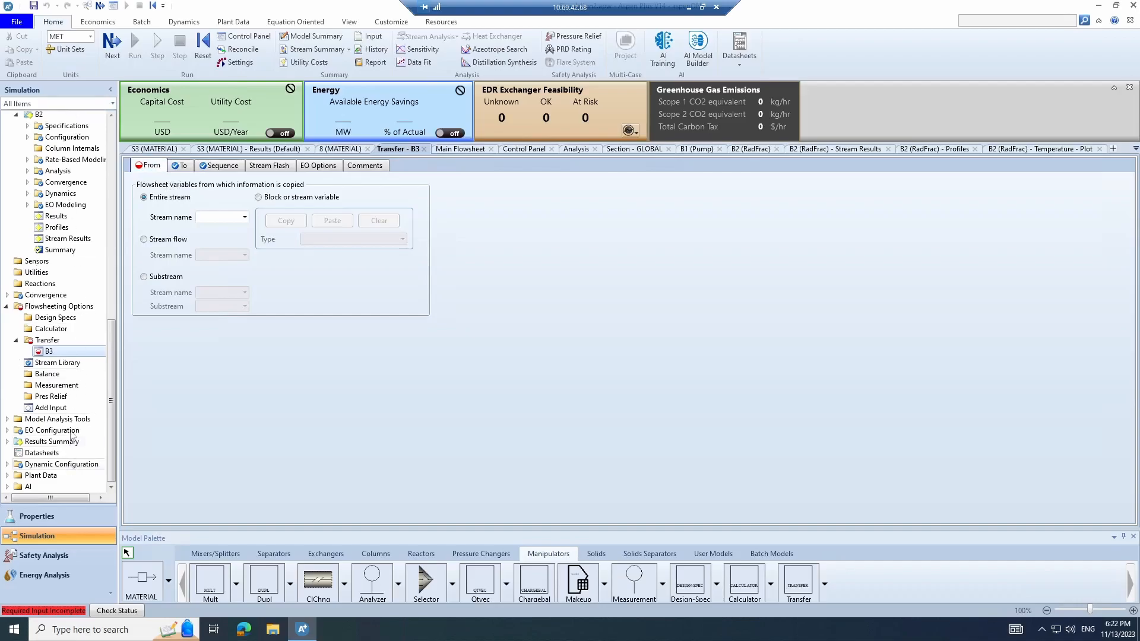
click(214, 219)
click(215, 219)
click(222, 233)
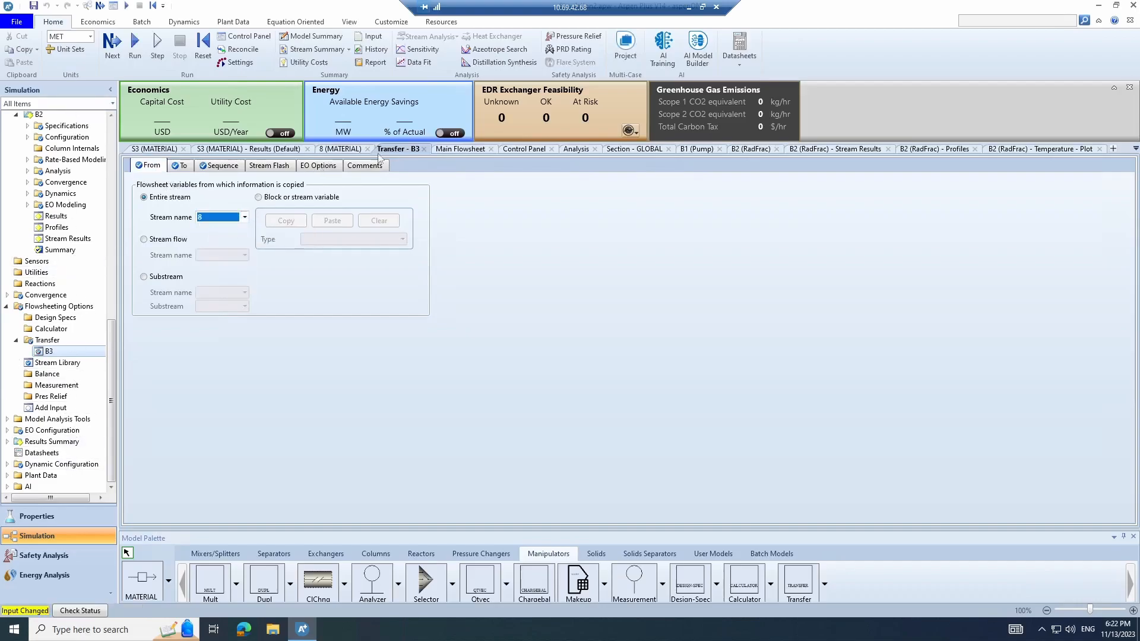
Return to the main flowsheet and look through the available Solids and Solids Separators models
click(440, 151)
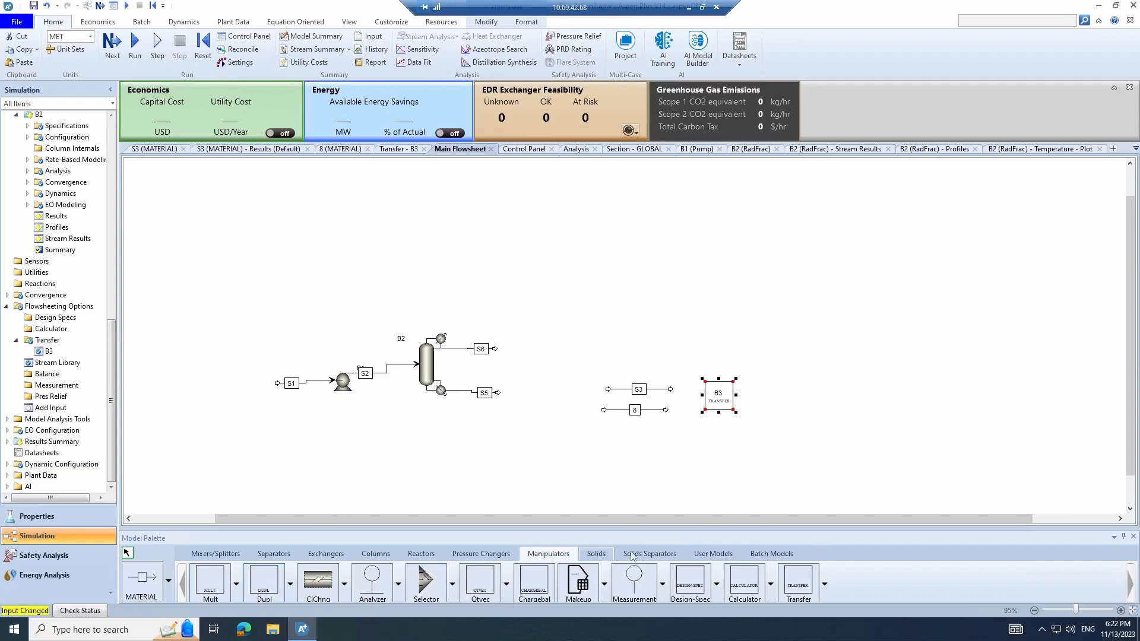
click(602, 556)
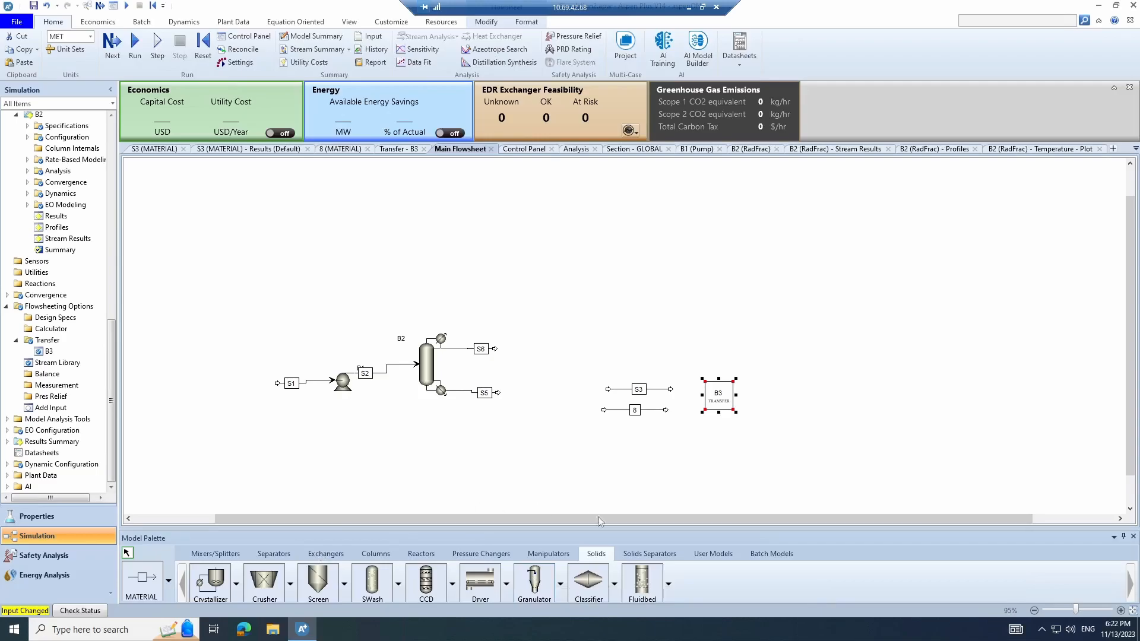
click(650, 555)
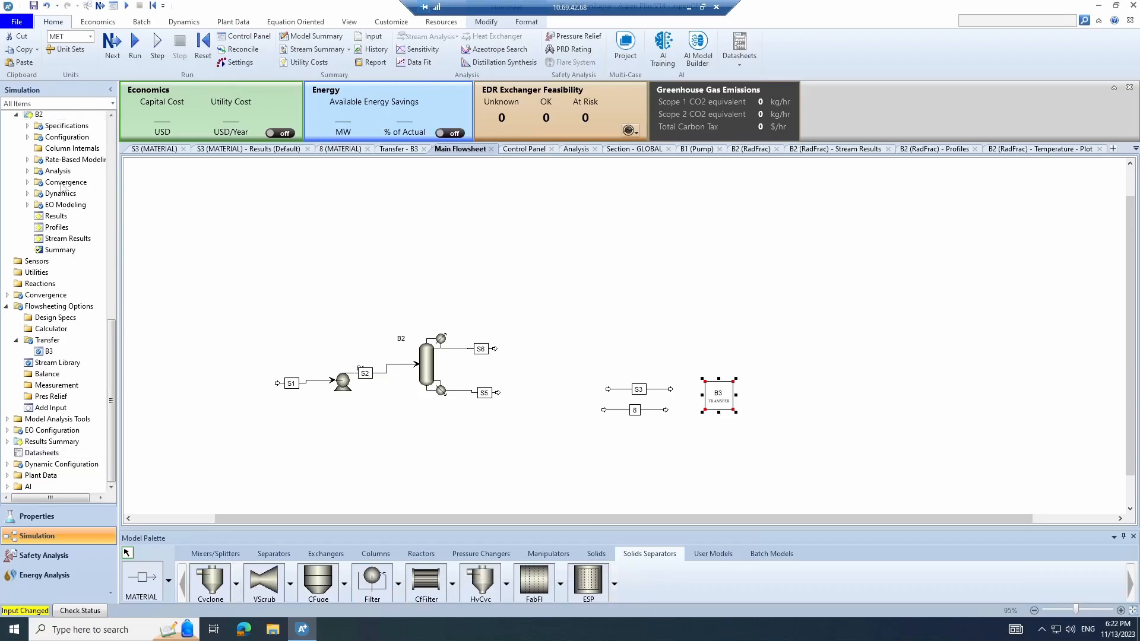
Collapse the Streams and Setup branches of the navigation tree and open the Utilities list
scroll(3, 375, up, 5)
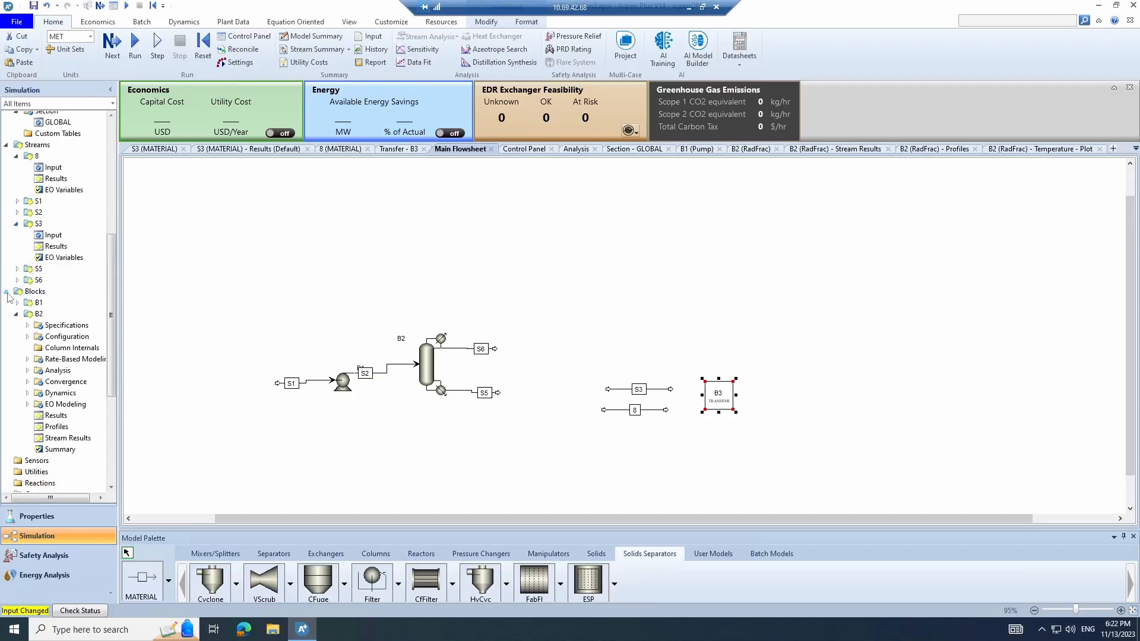
click(8, 292)
scroll(7, 296, up, 8)
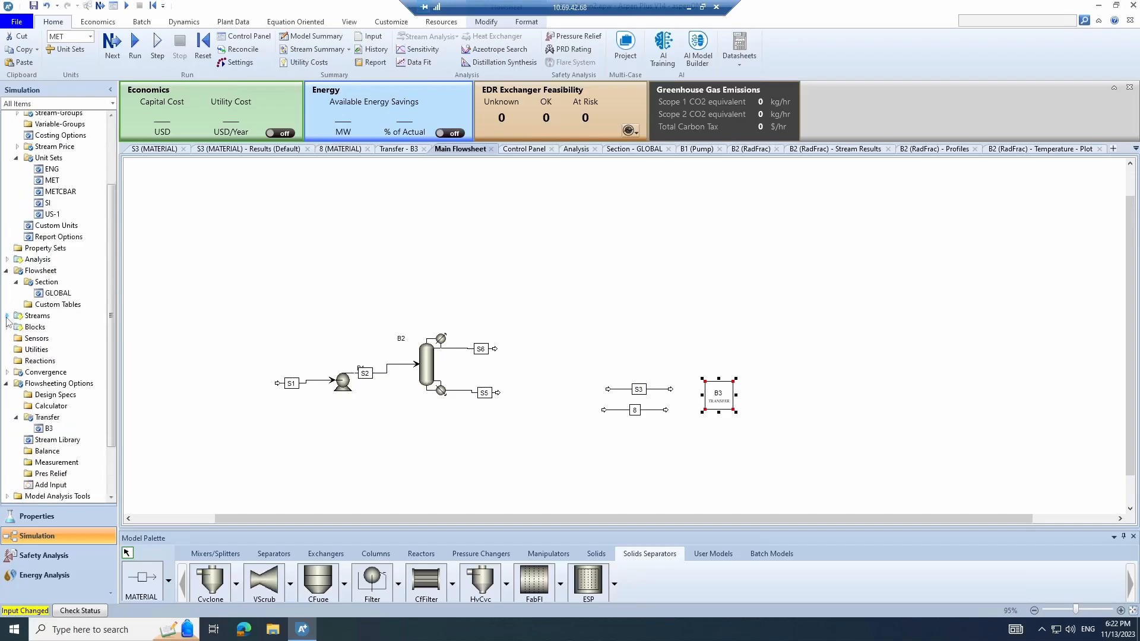
click(8, 118)
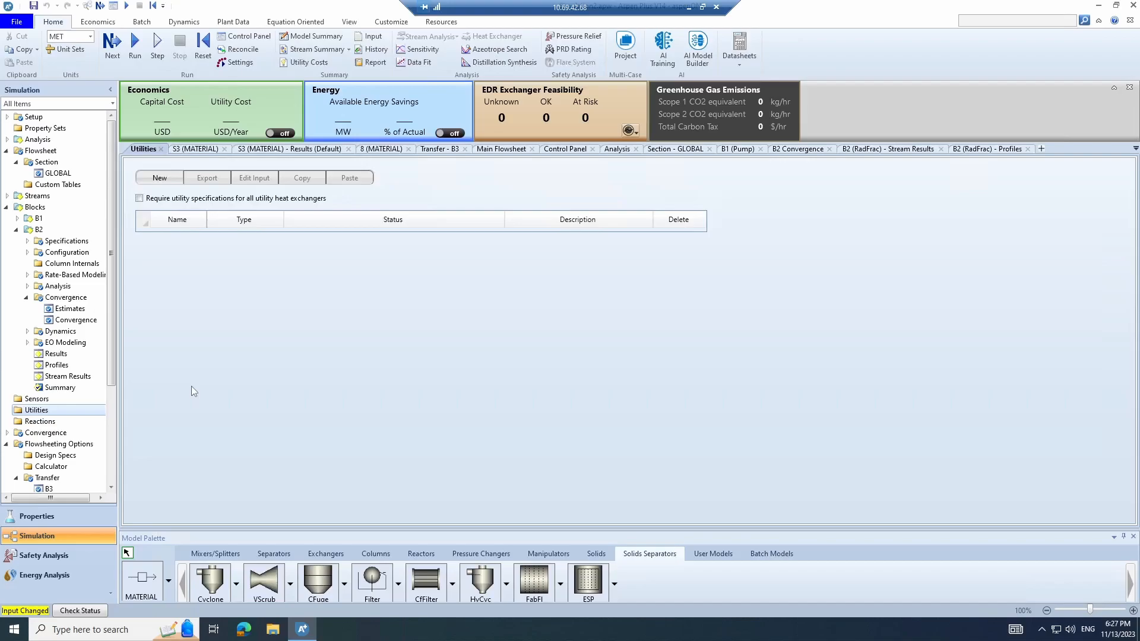
Create a new utility U-1 copied from the predefined Electricity utility
click(158, 178)
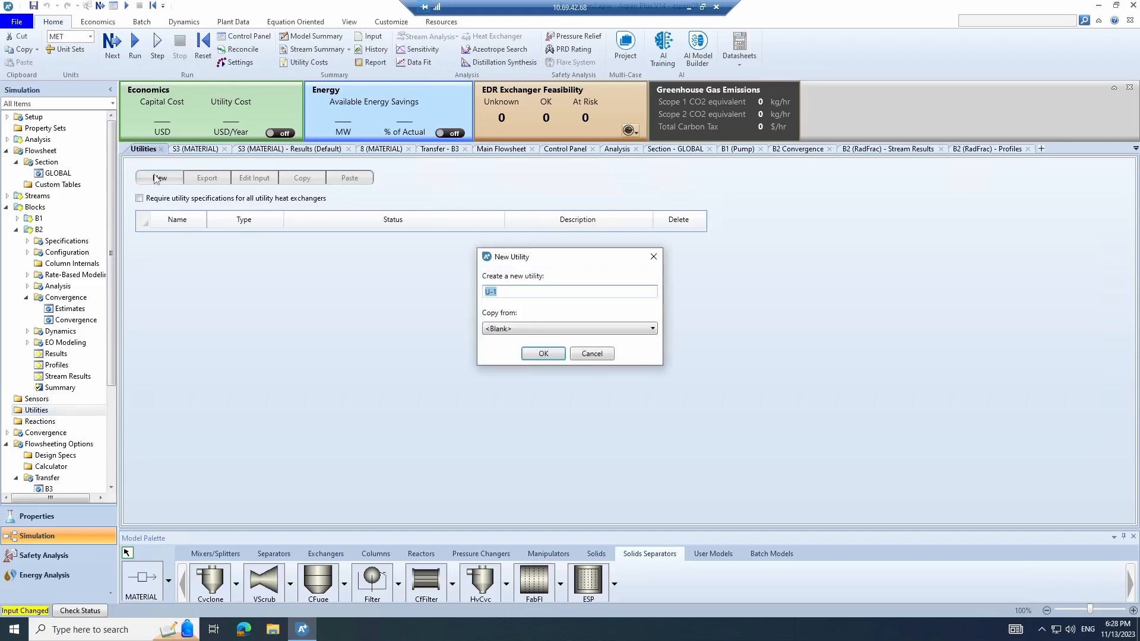
click(522, 330)
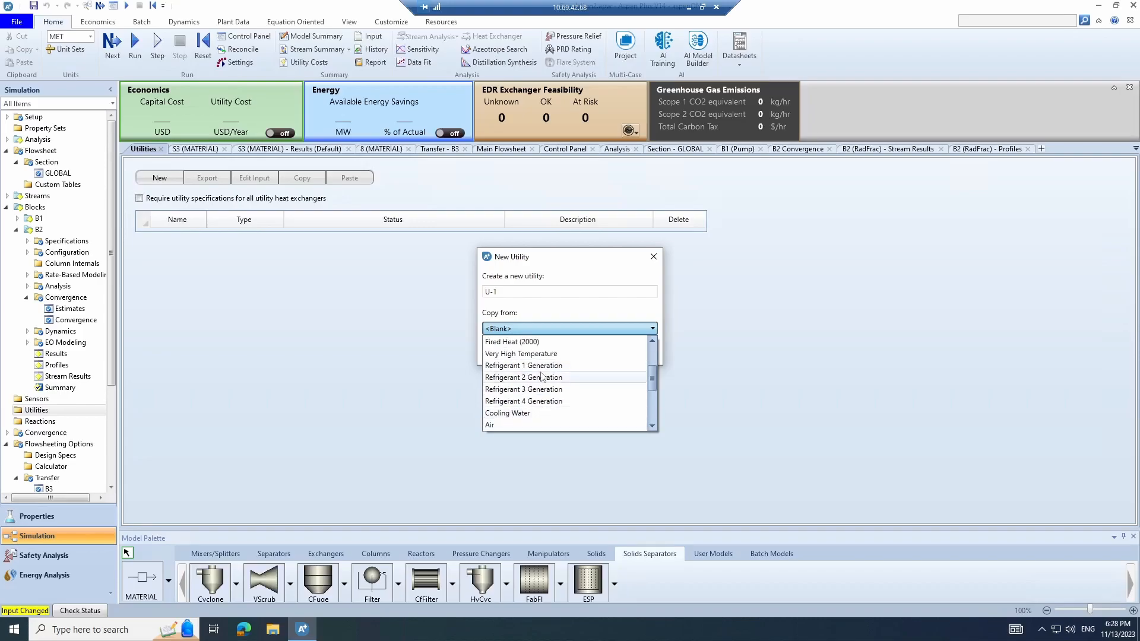
scroll(537, 363, up, 3)
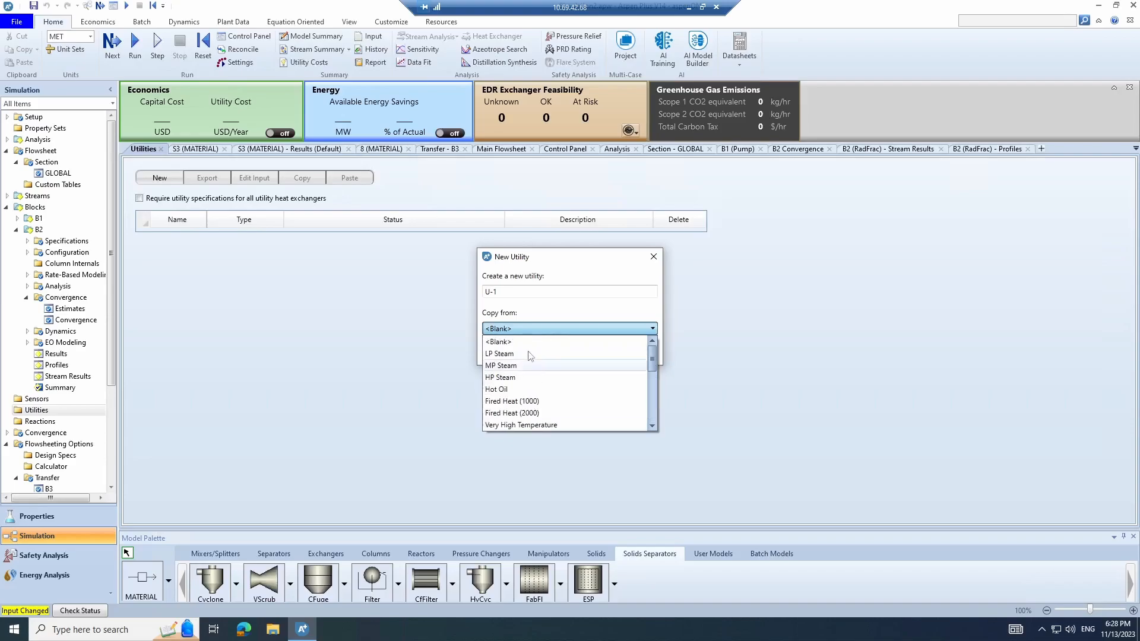
scroll(533, 346, down, 5)
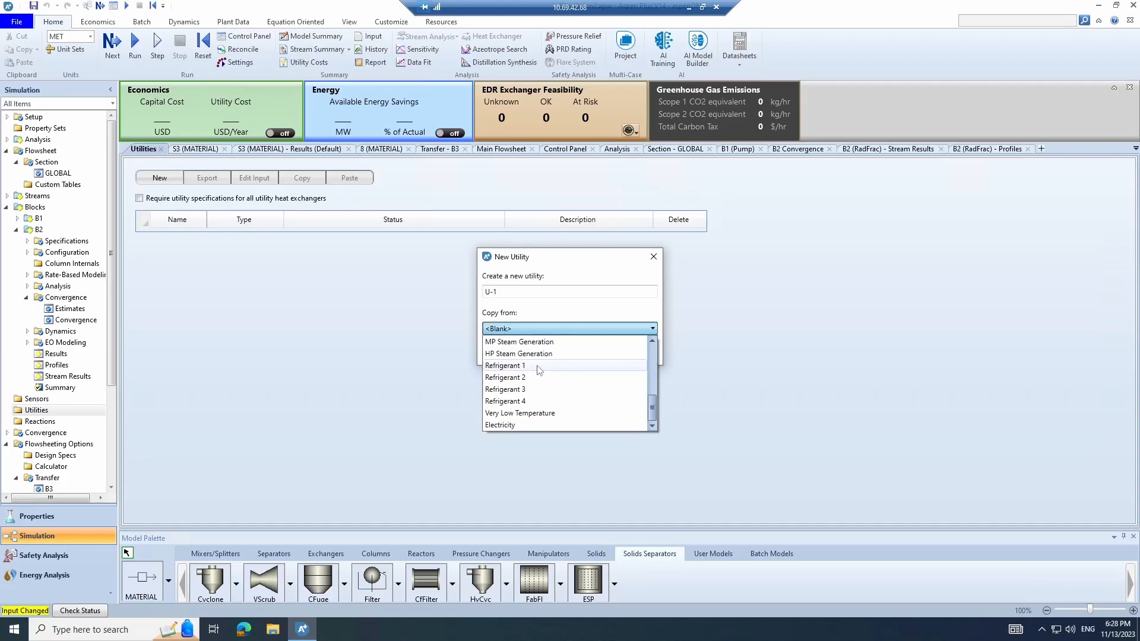
scroll(538, 380, up, 2)
scroll(537, 386, down, 2)
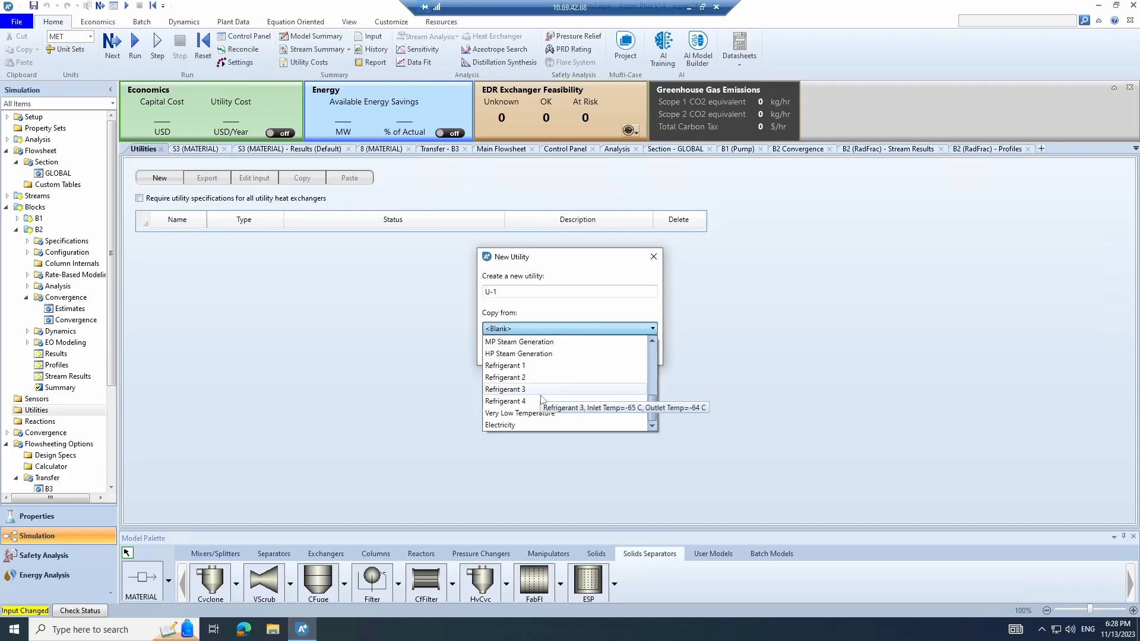
click(522, 426)
click(542, 355)
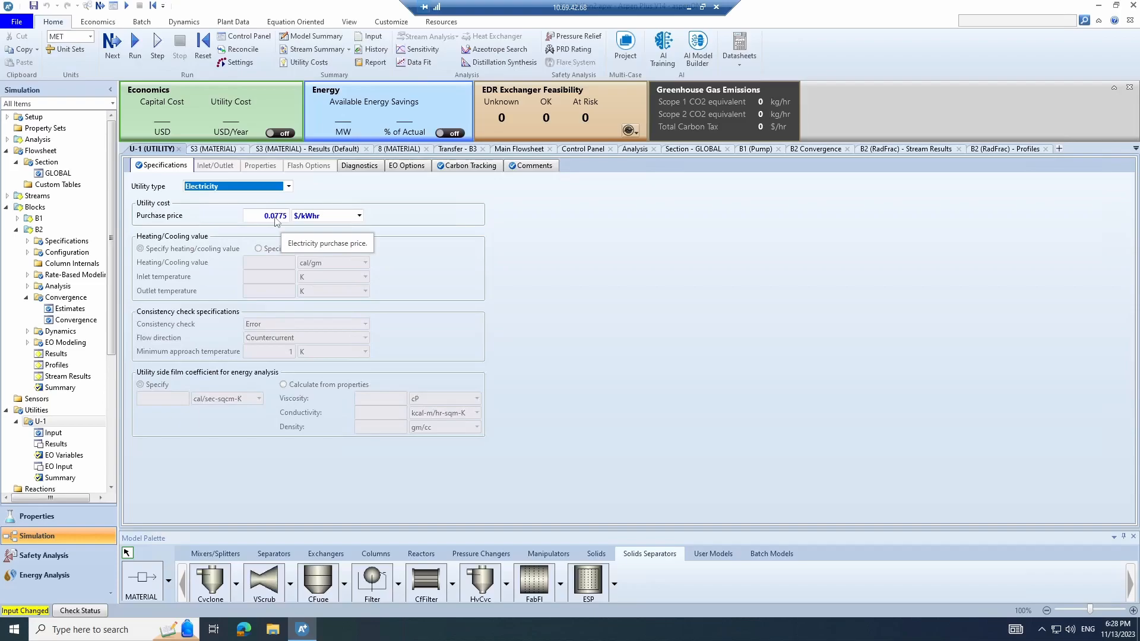
Review the purchase price units and the carbon tracking data source of electricity utility U-1
click(359, 216)
click(462, 220)
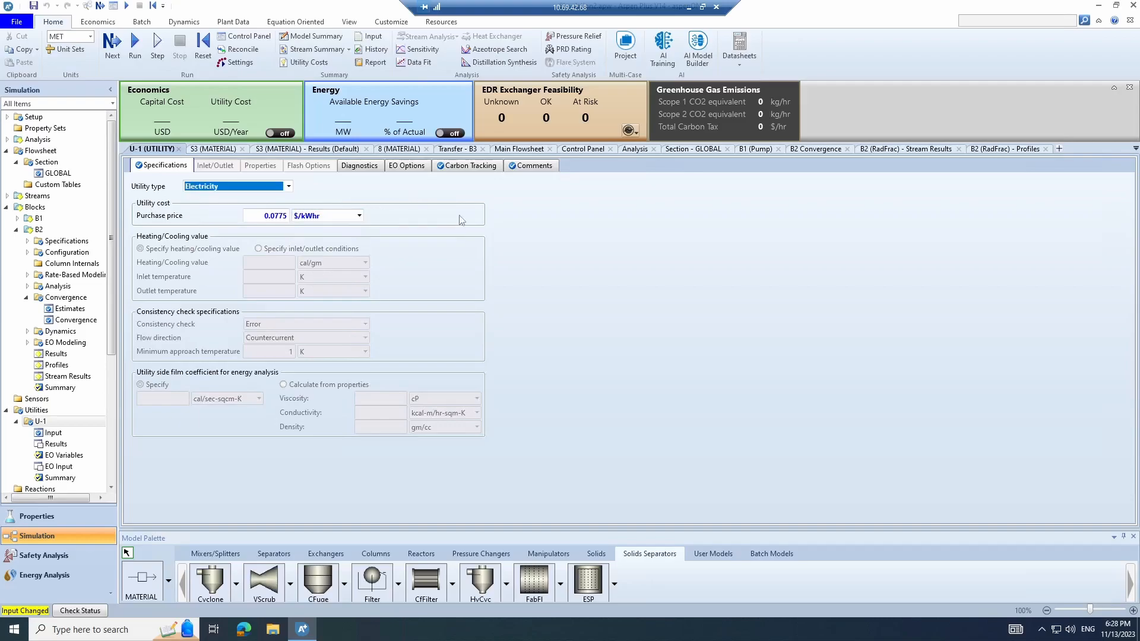
click(469, 169)
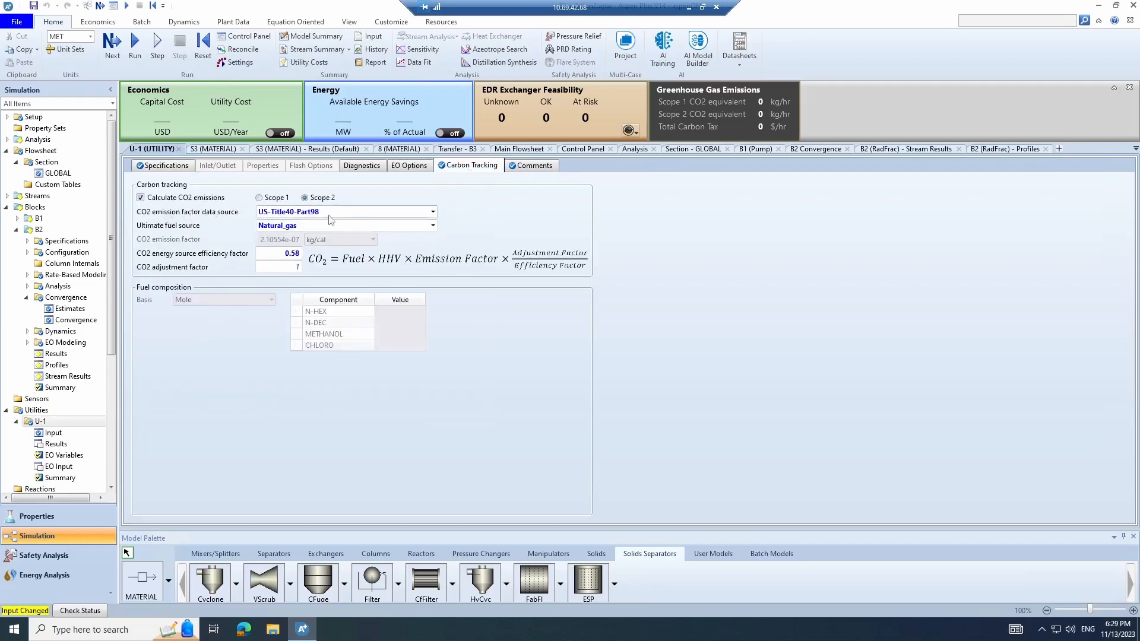
click(350, 214)
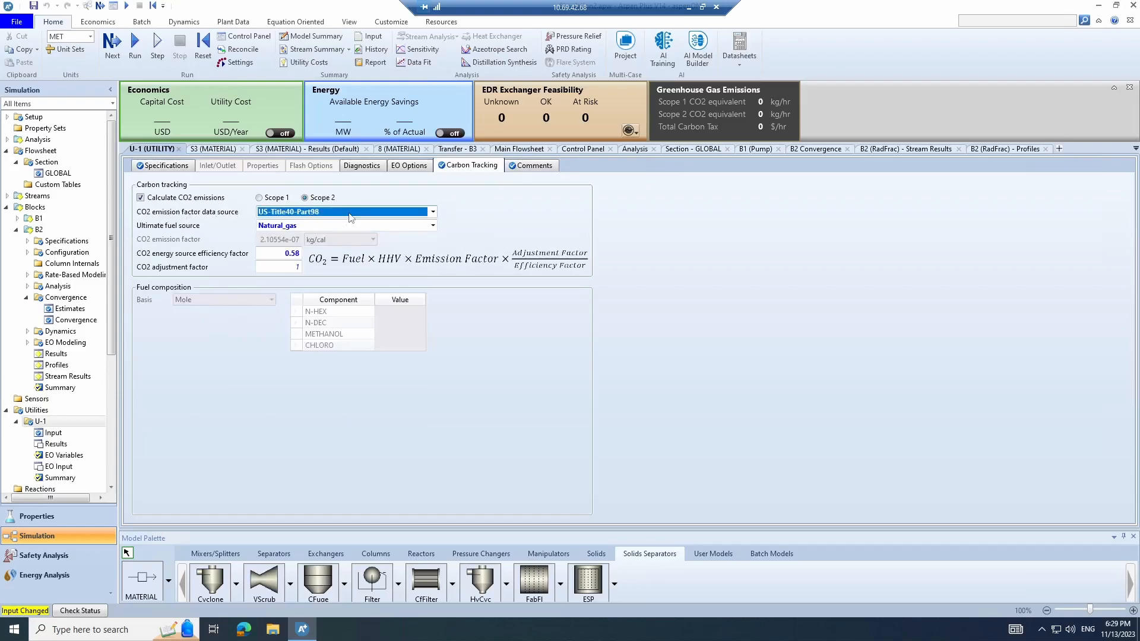
Review the available CO2 emission factor data sources and the specifications of electricity utility U-1
click(418, 214)
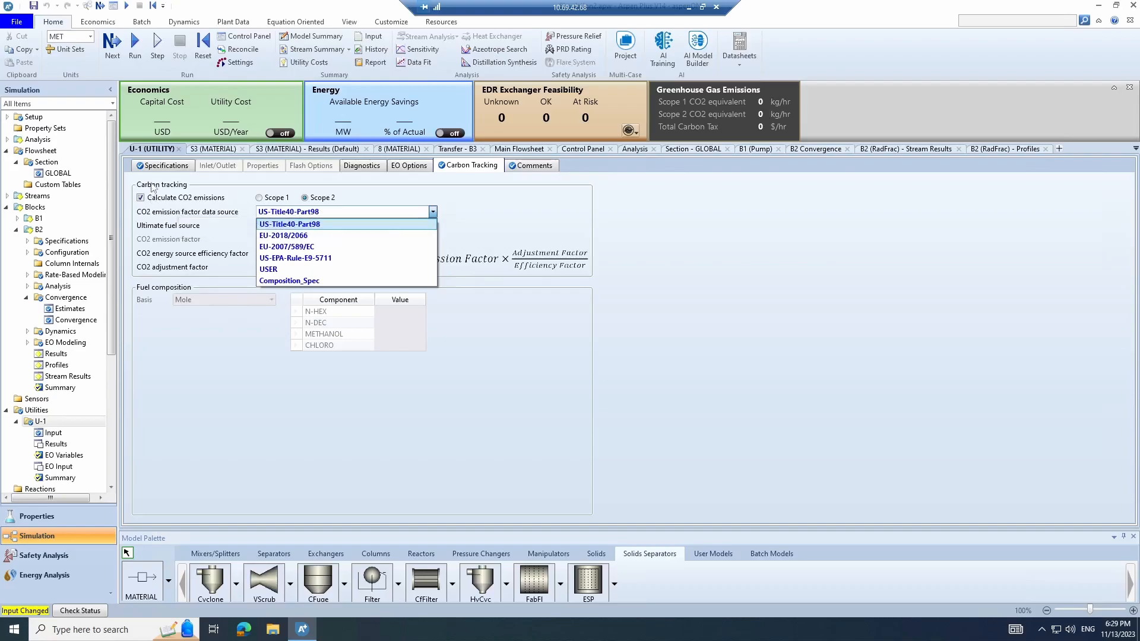
click(329, 213)
click(181, 163)
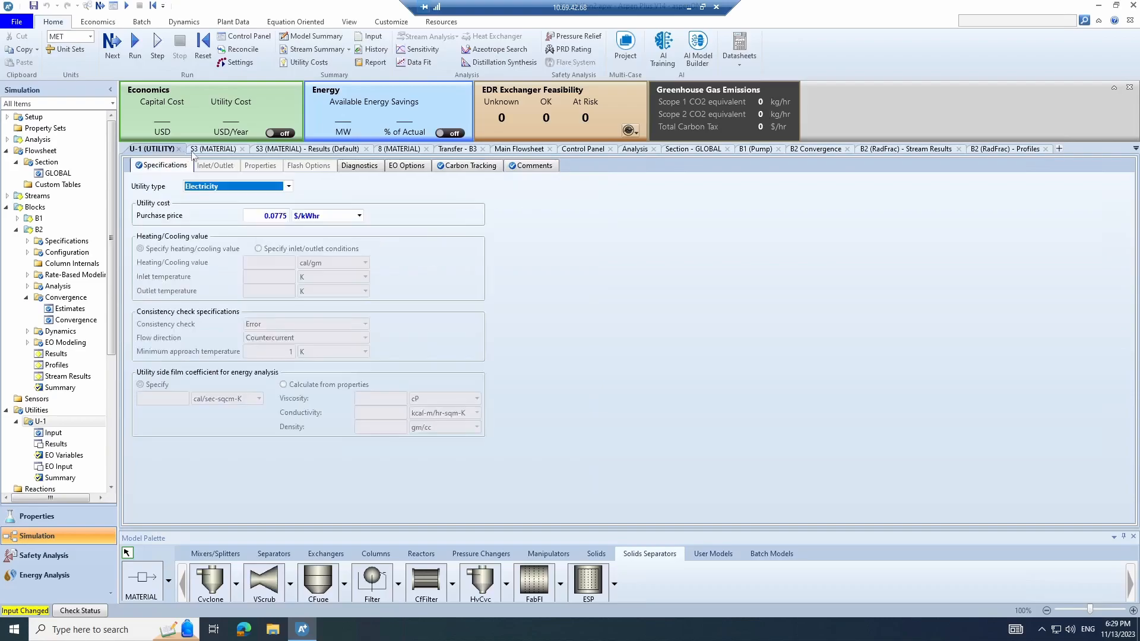
Create a new utility HIGHTEMP copied from the predefined Very High Temperature utility
click(47, 411)
click(159, 178)
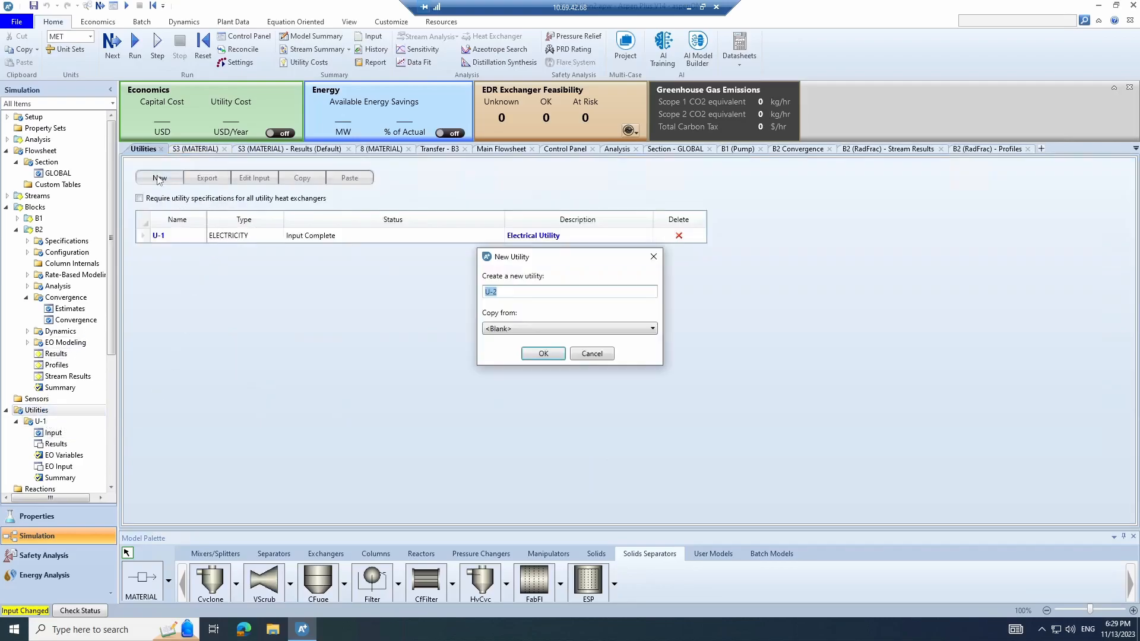
click(539, 330)
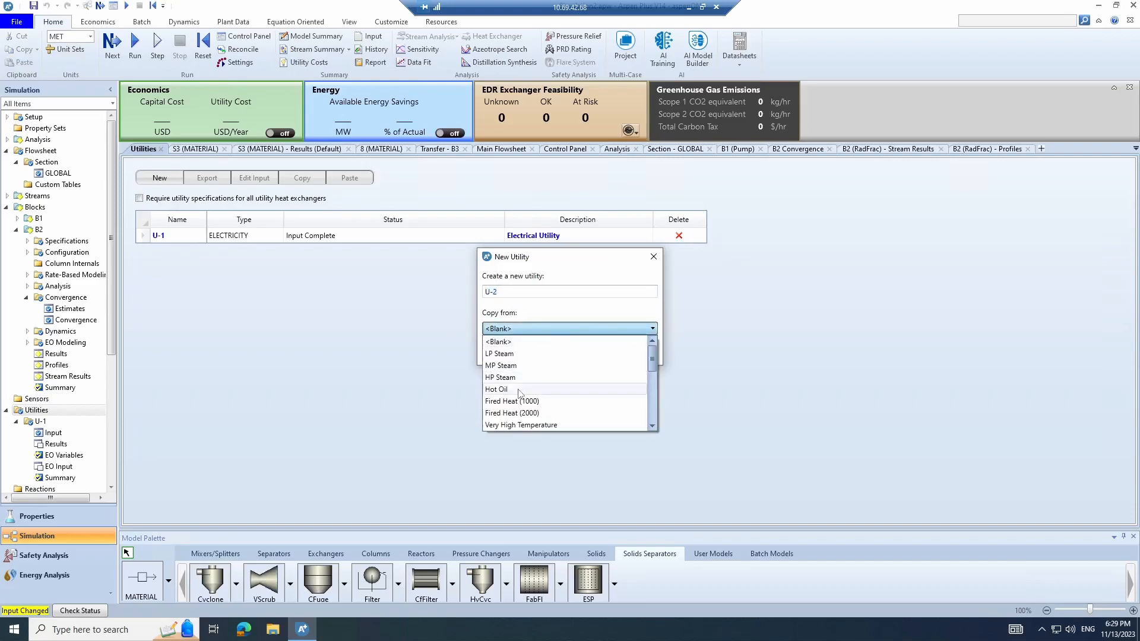
scroll(537, 403, down, 1)
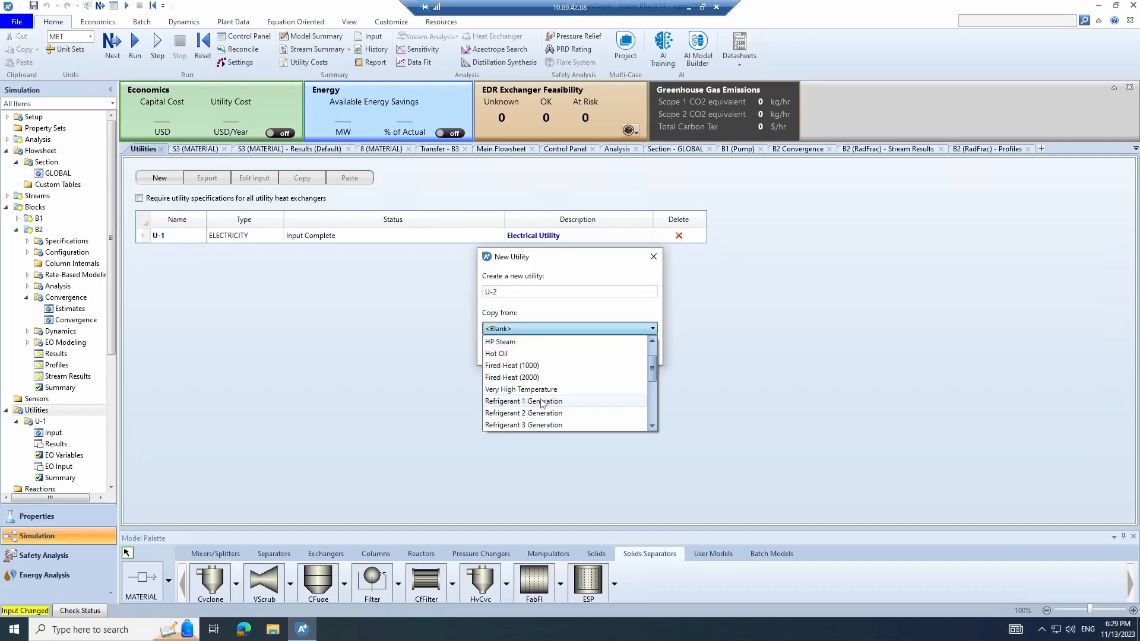
click(540, 390)
click(506, 291)
text(HIGHTEMP)
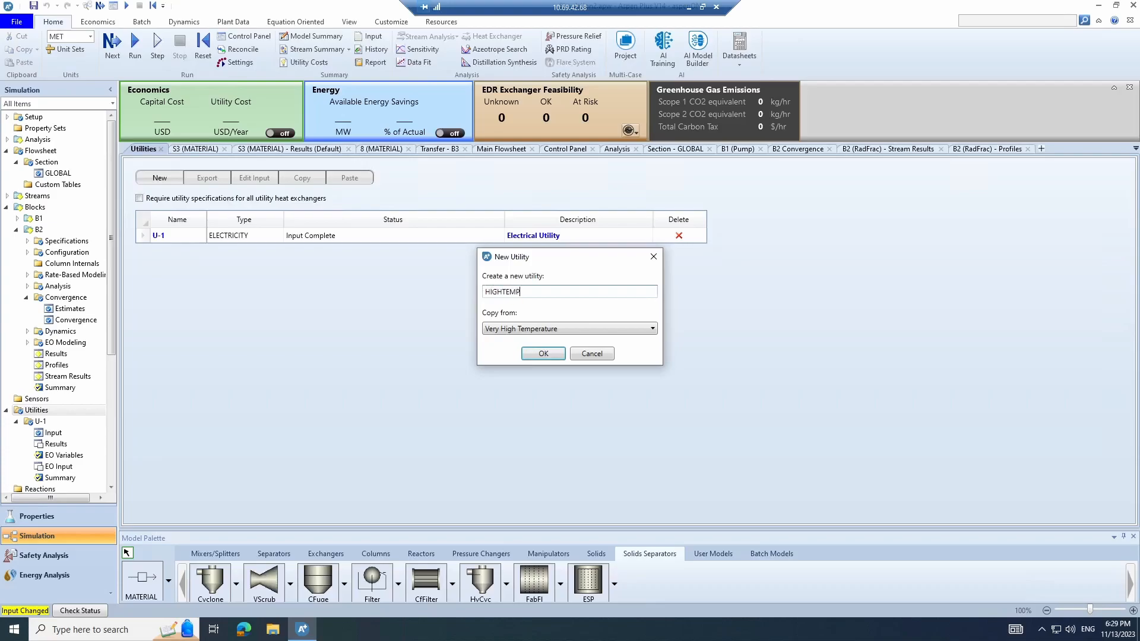
key(Return)
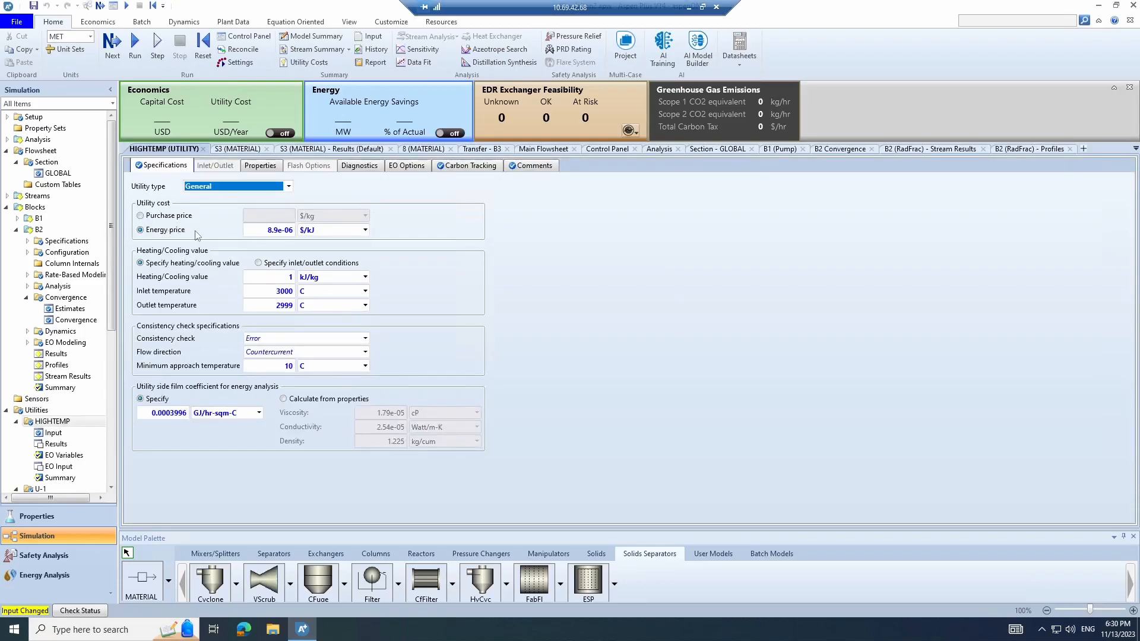
Create a new utility REF copied from the predefined Refrigerant 1 utility
click(184, 320)
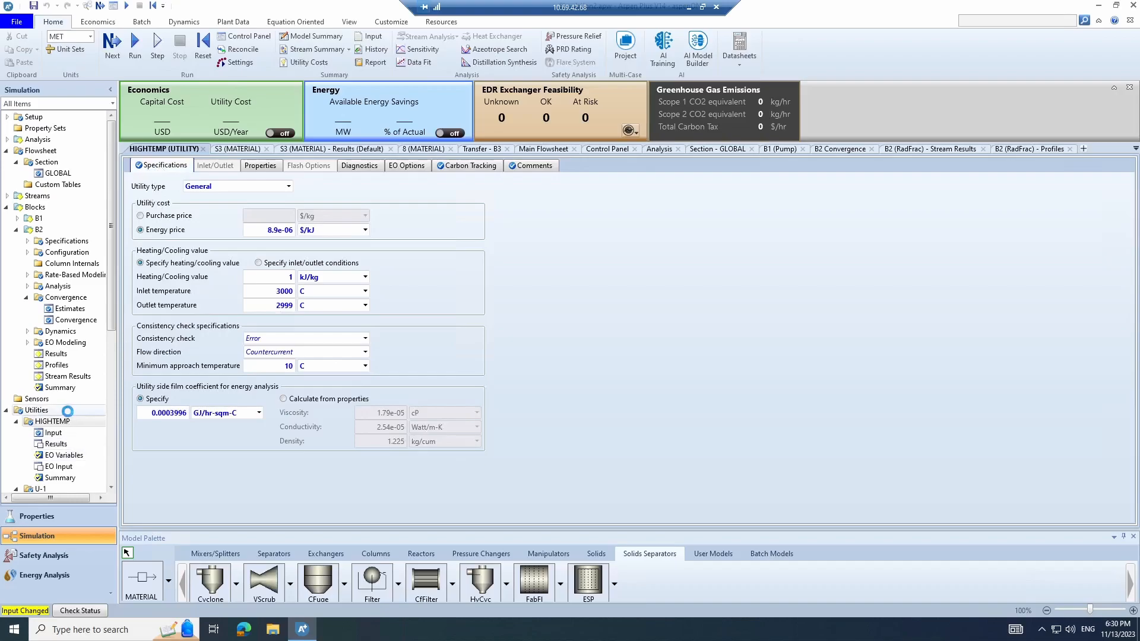
click(161, 179)
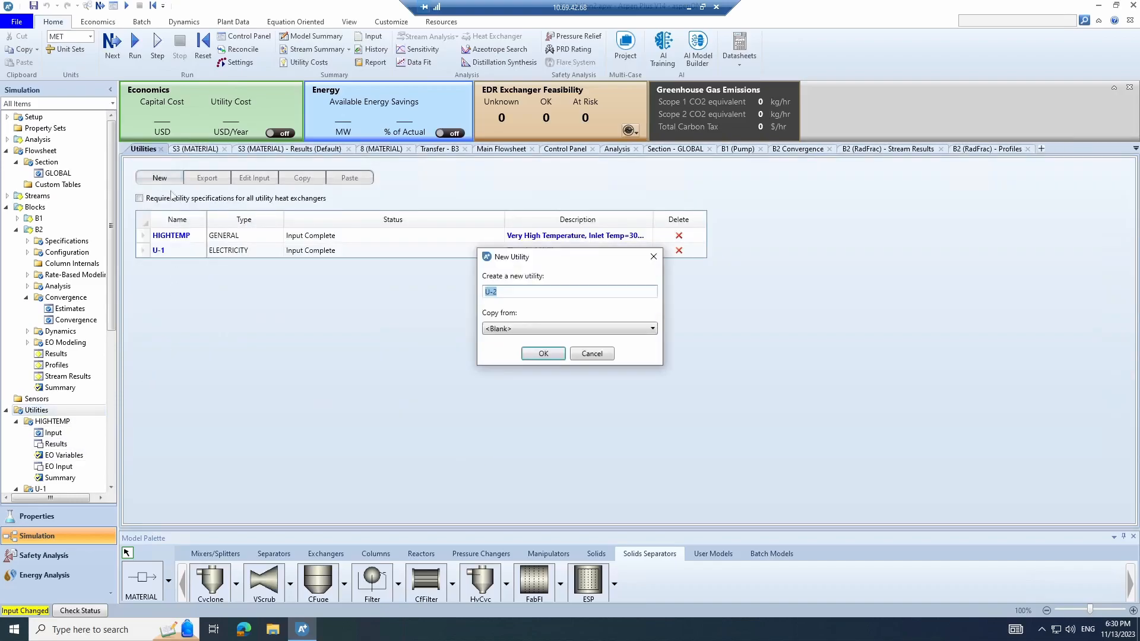
click(538, 330)
click(513, 306)
click(504, 329)
scroll(542, 406, down, 1)
scroll(542, 405, down, 2)
scroll(555, 380, up, 1)
scroll(558, 376, down, 1)
scroll(558, 386, up, 1)
scroll(560, 404, down, 2)
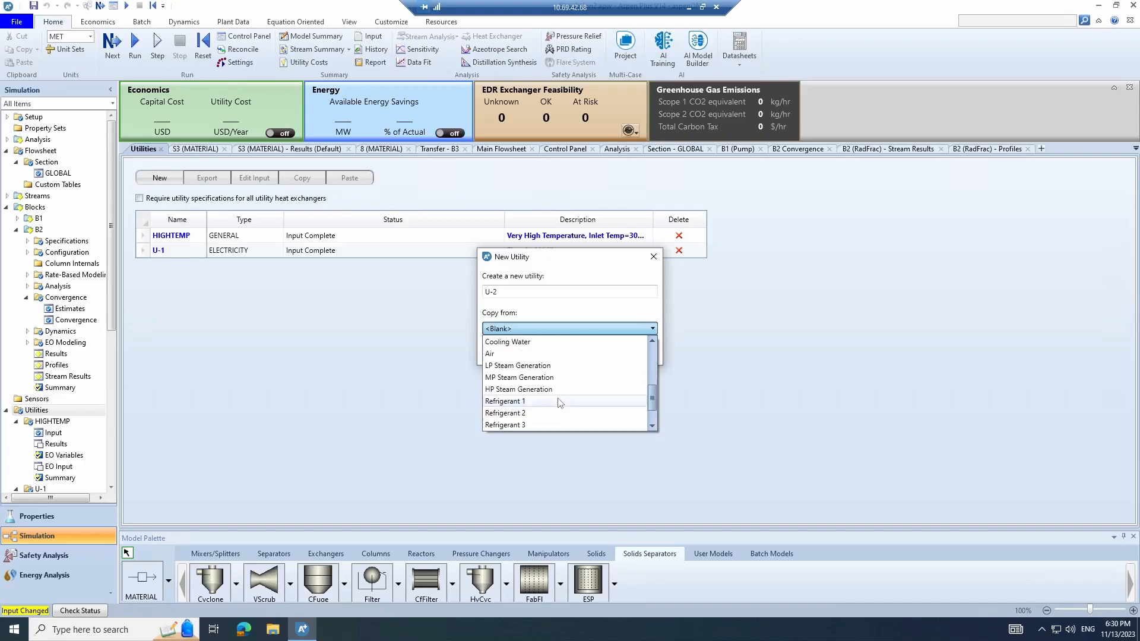
click(560, 402)
double_click(490, 291)
text(RE)
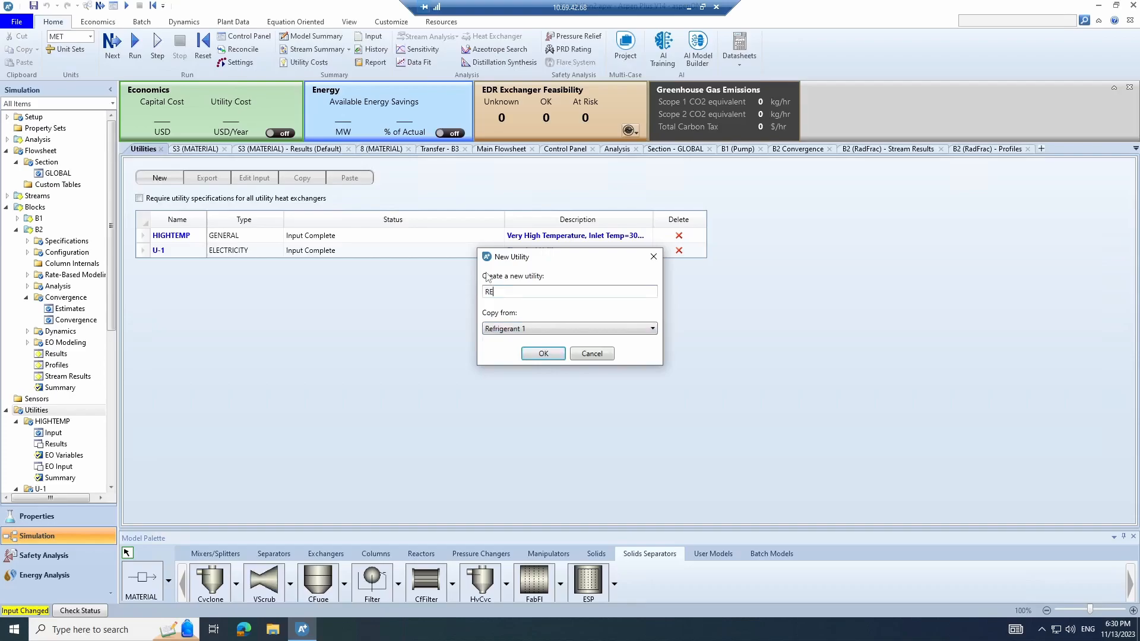
text(F)
key(Return)
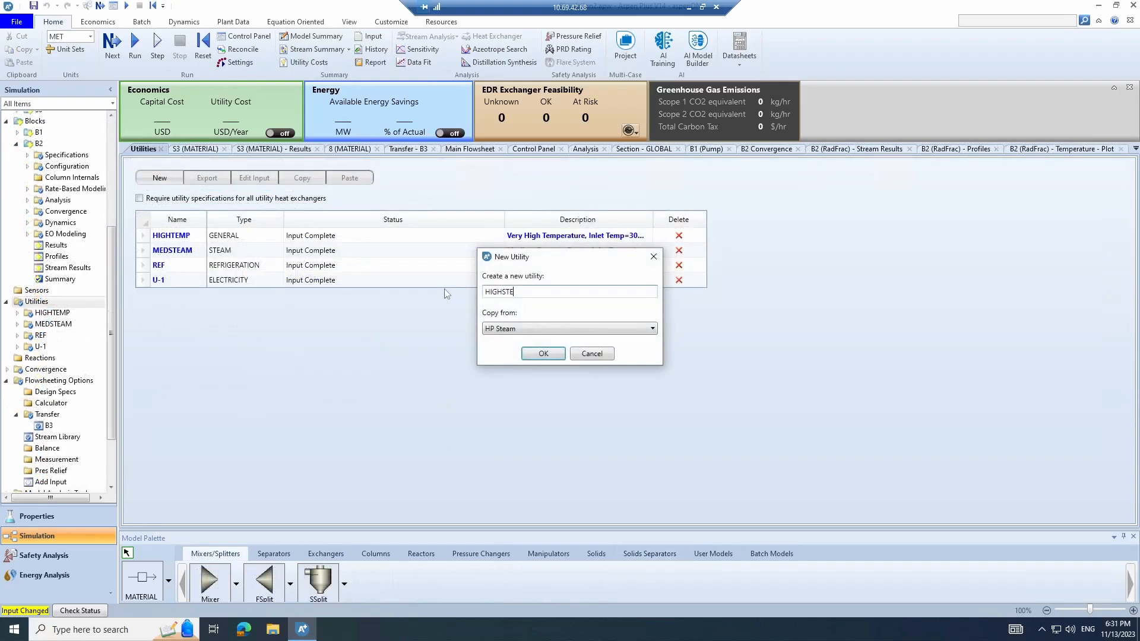
Finish creating the utility copied from HP Steam under the name HIGHSTEA
key(BackSpace)
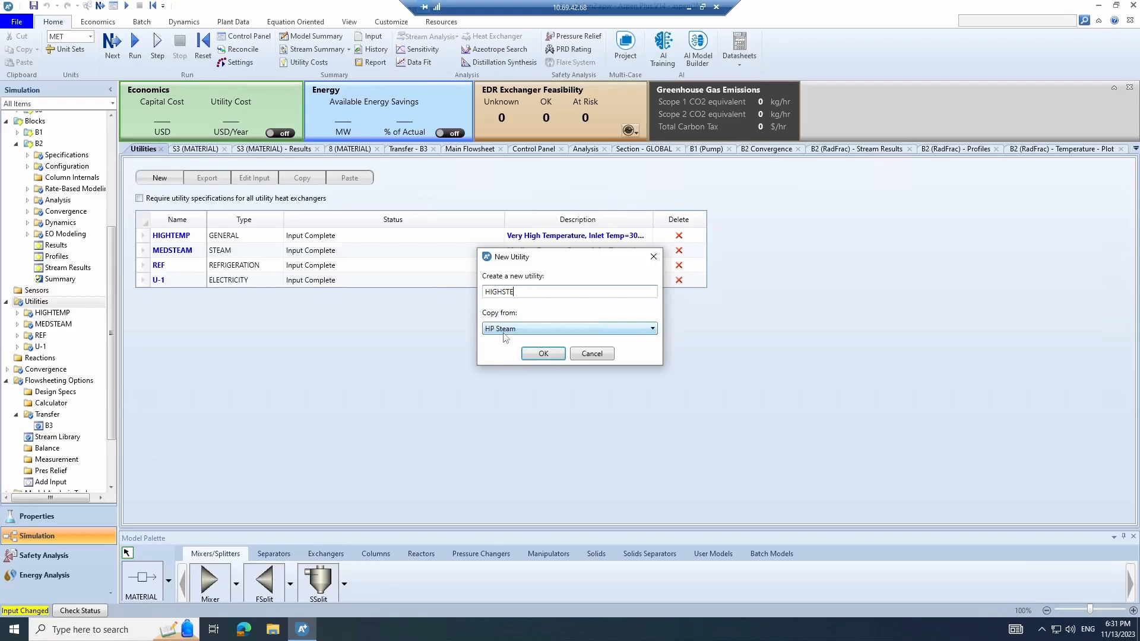
key(Escape)
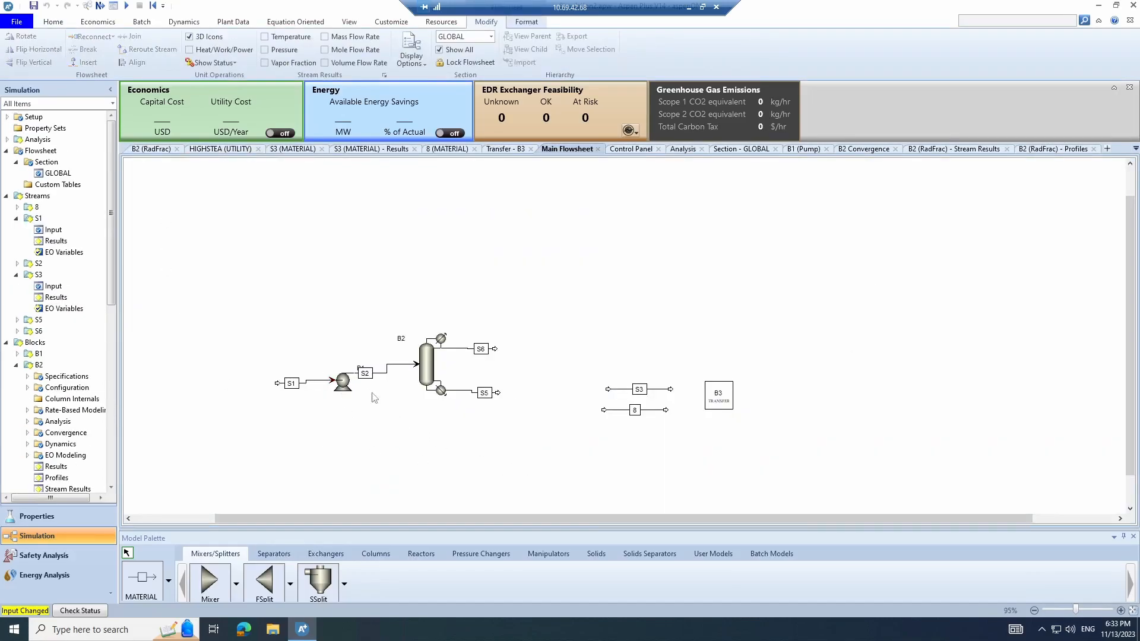
Assign electricity utility U-1 to pump B1
double_click(345, 382)
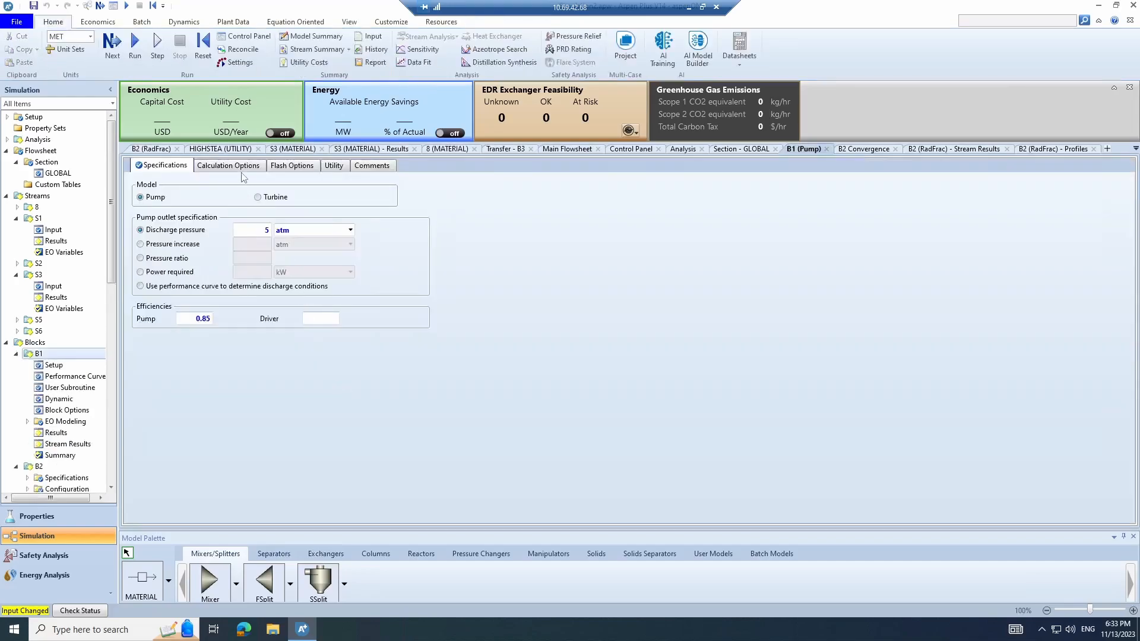
click(335, 167)
click(305, 198)
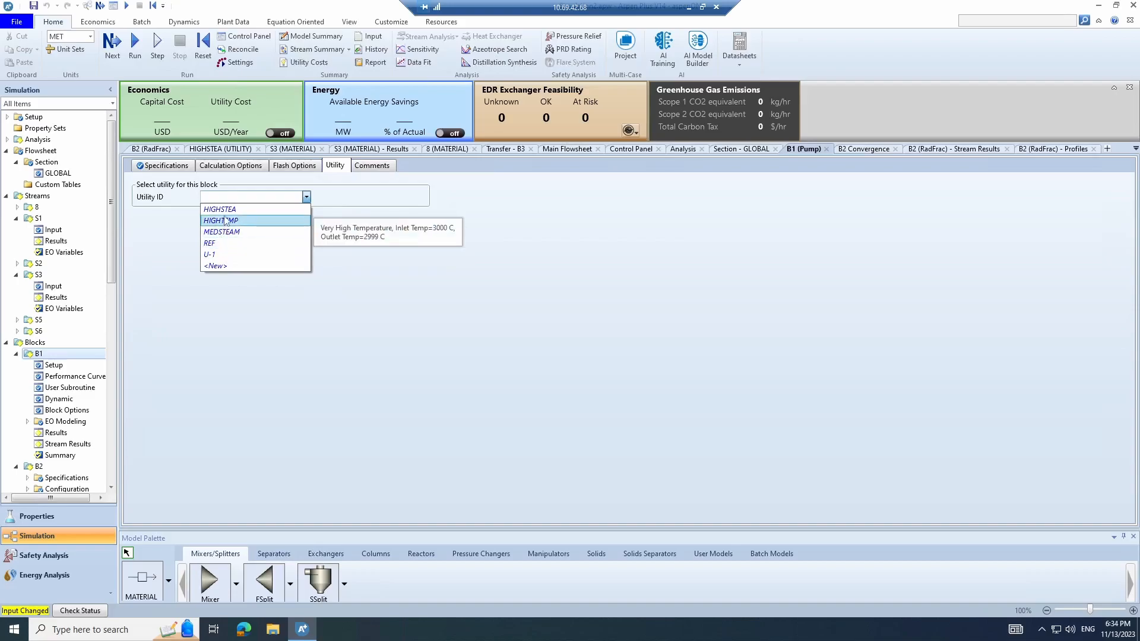
key(Up)
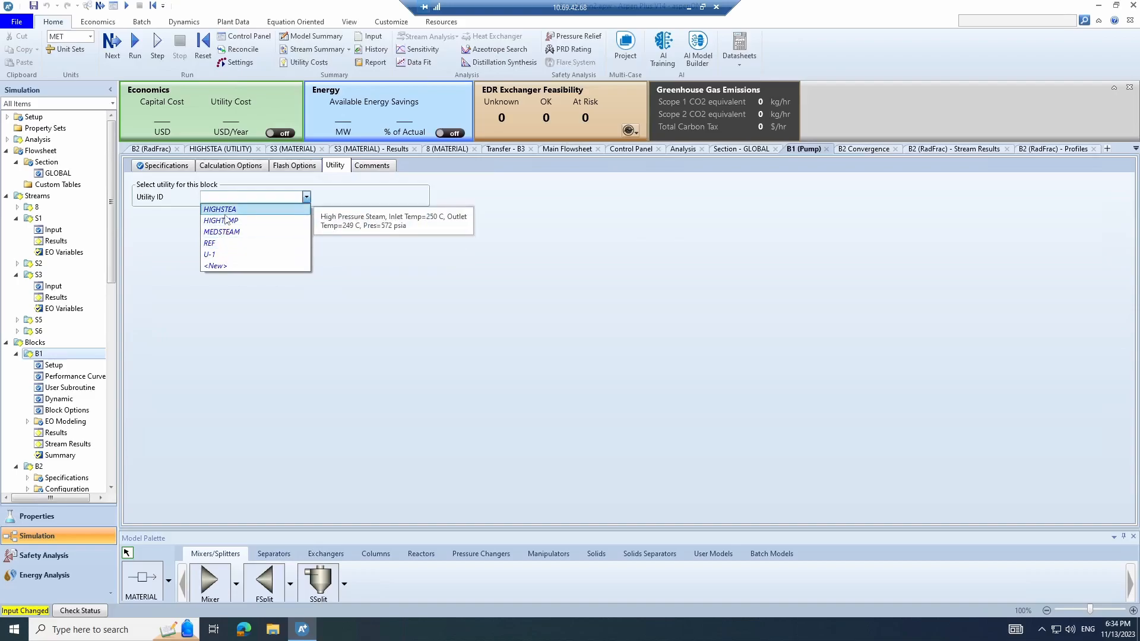
click(227, 255)
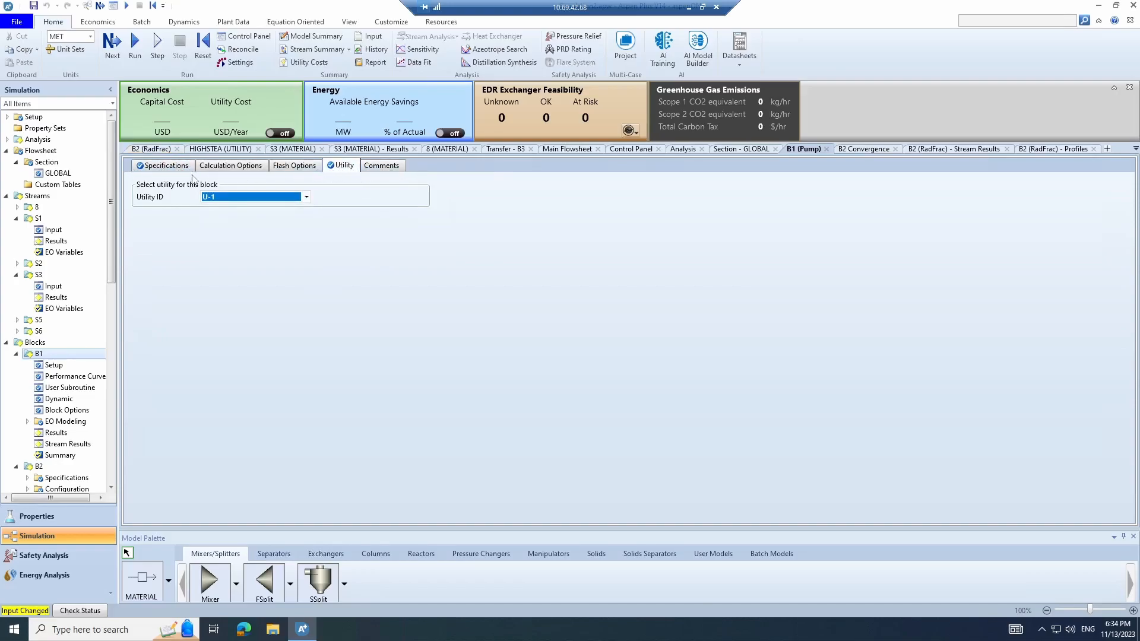
Review the HIGHSTEA utility specifications and the reboiler, condenser and configuration settings of column B2
click(231, 150)
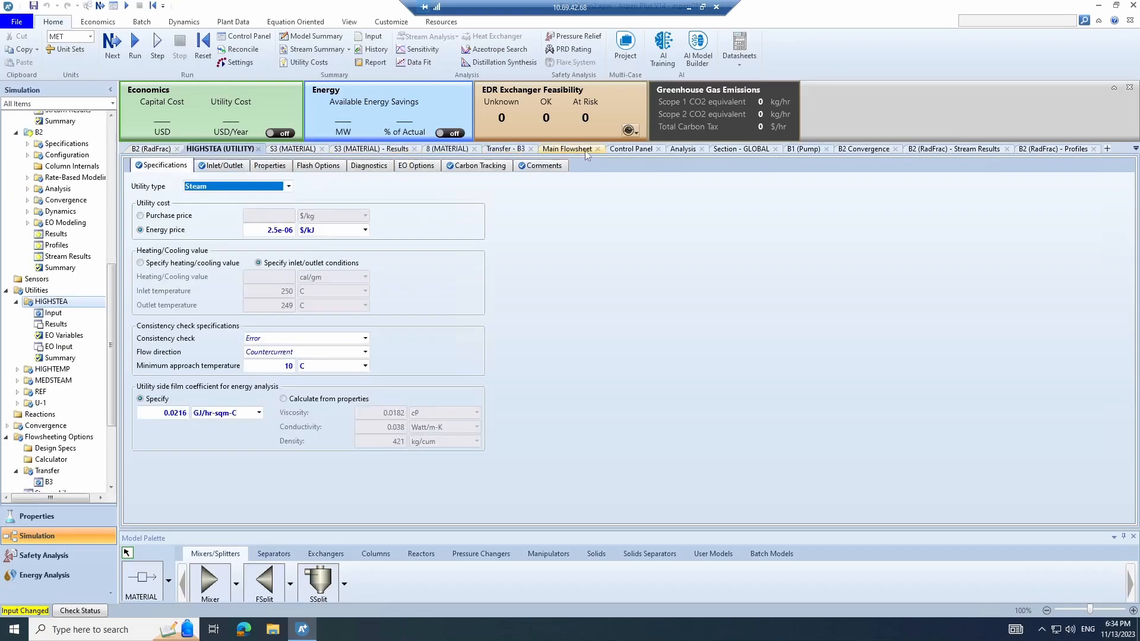
click(569, 149)
double_click(433, 367)
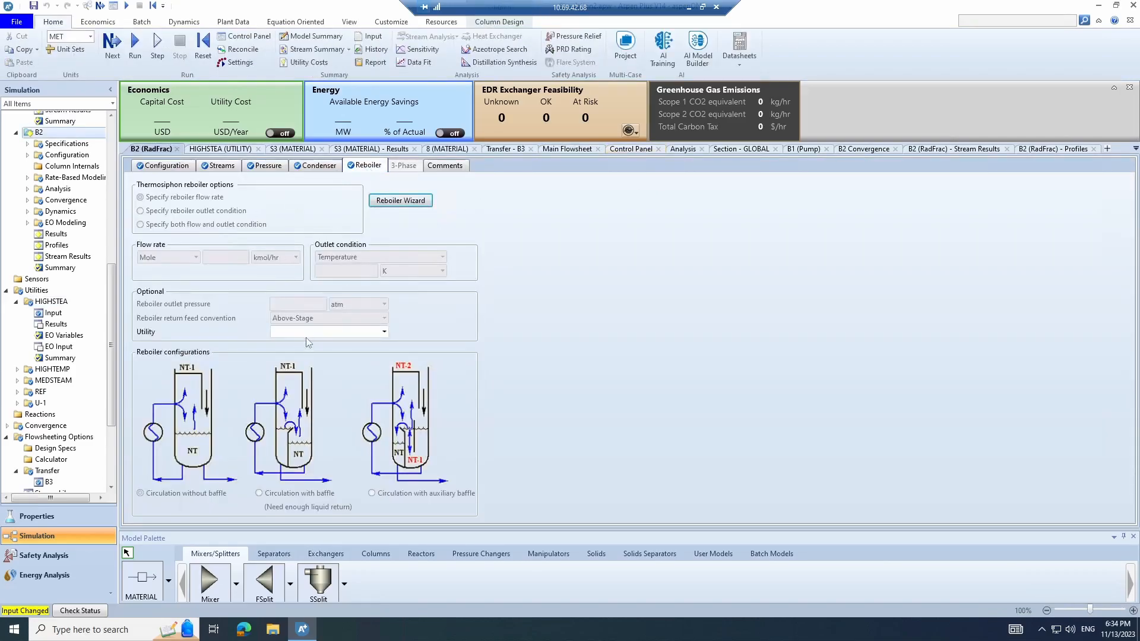
click(328, 166)
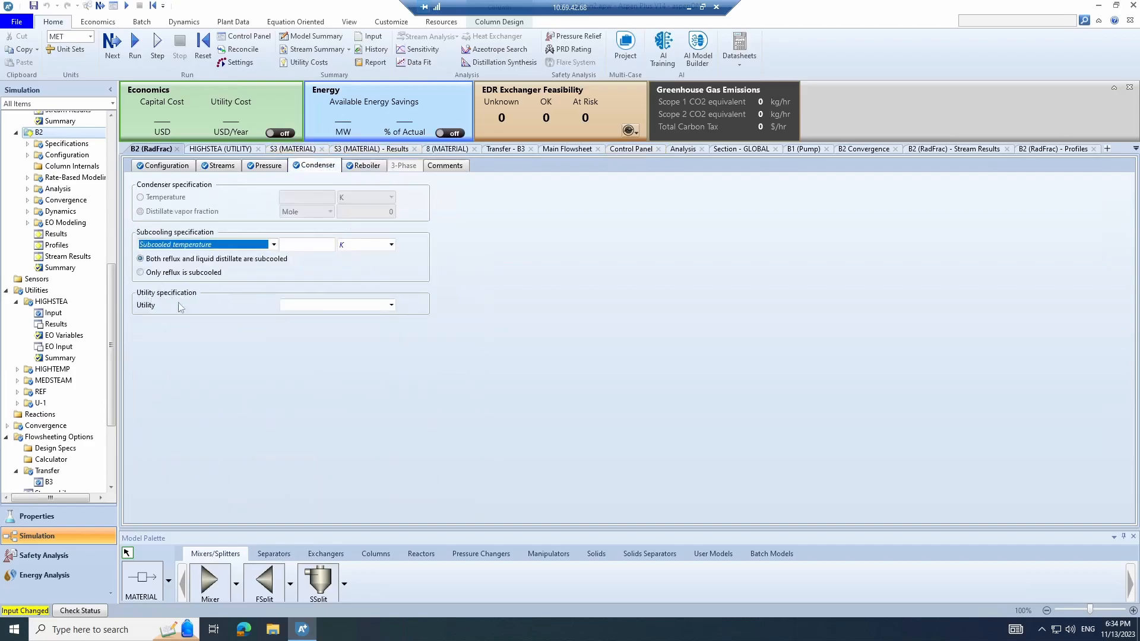
click(164, 168)
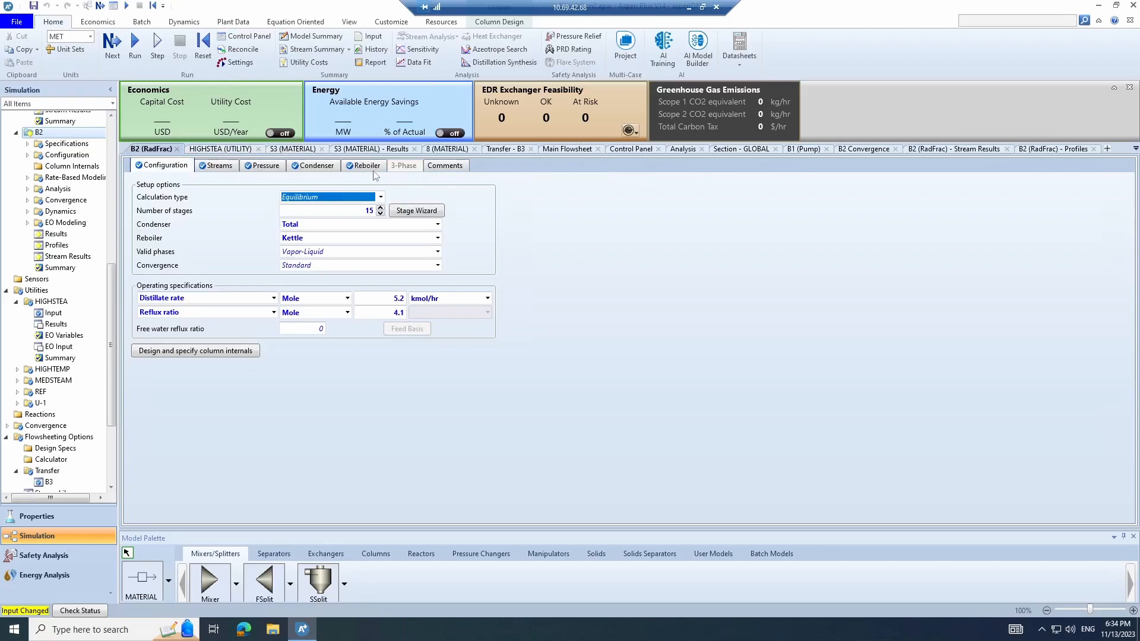
Return to the main flowsheet and run the simulation with the pump utility assigned
click(567, 149)
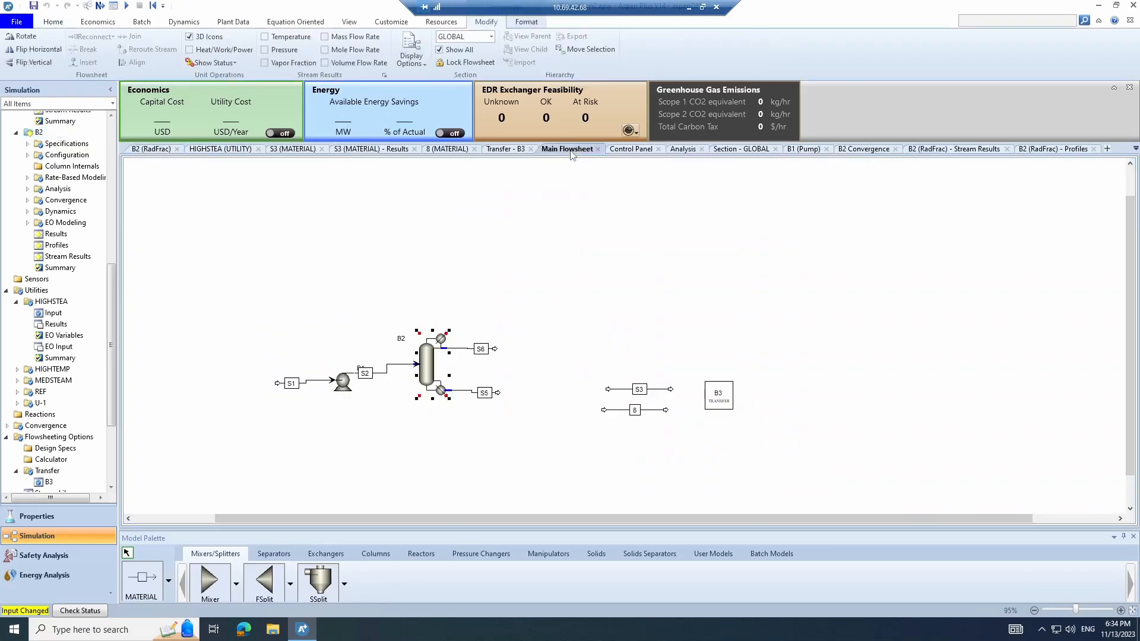
click(53, 22)
click(134, 47)
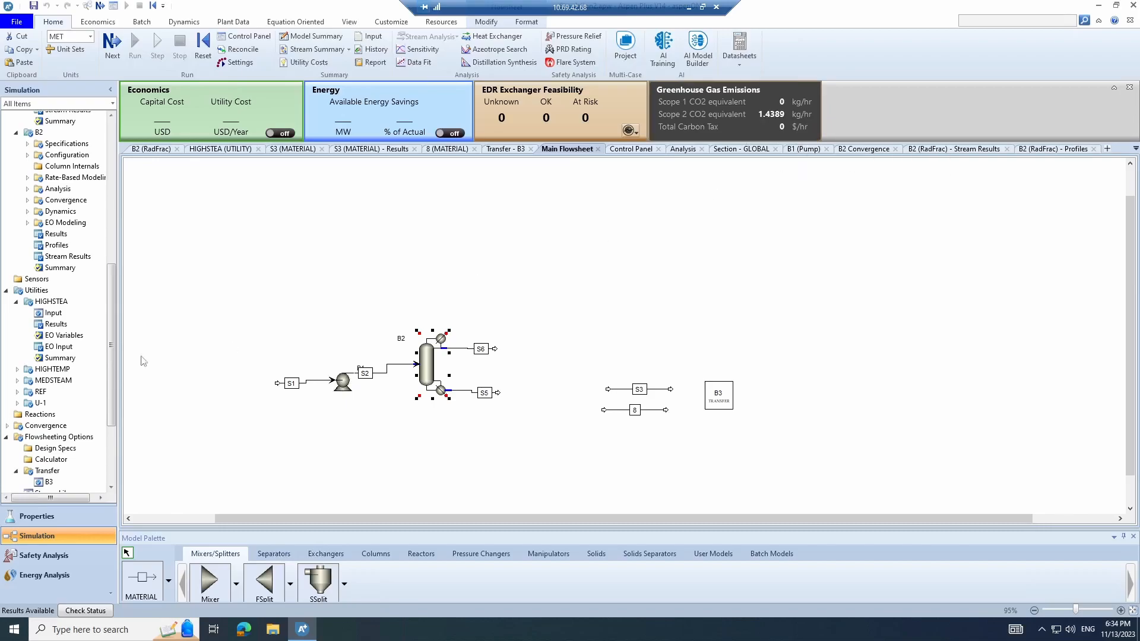
Switch the carbon tracking of utility U-1 to Scope 1 and rerun the simulation
scroll(29, 332, down, 4)
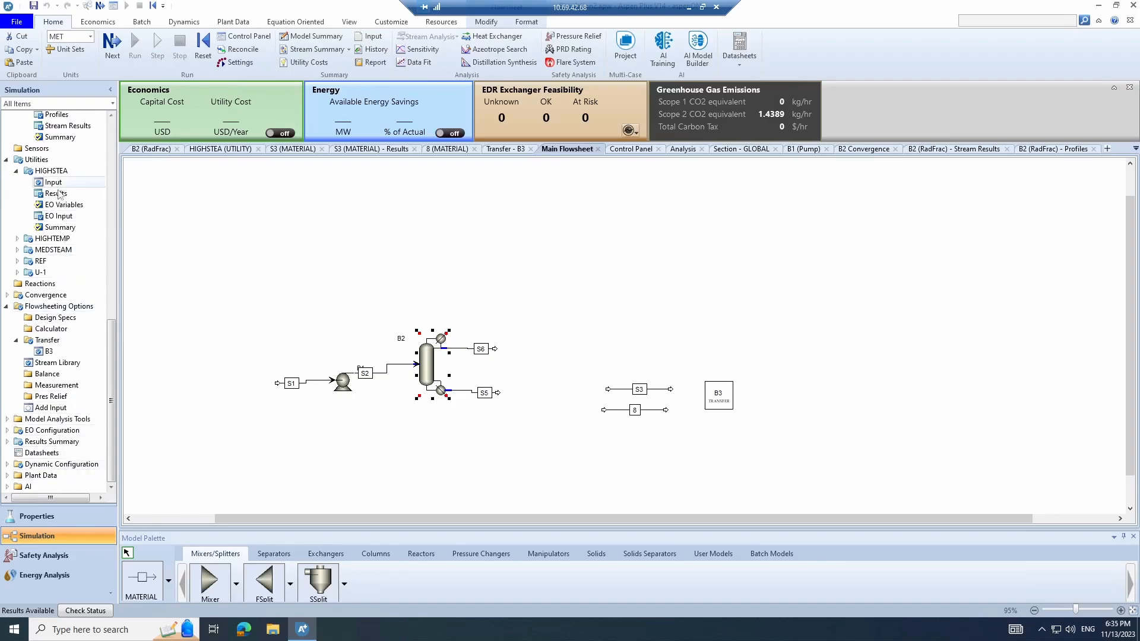
double_click(49, 273)
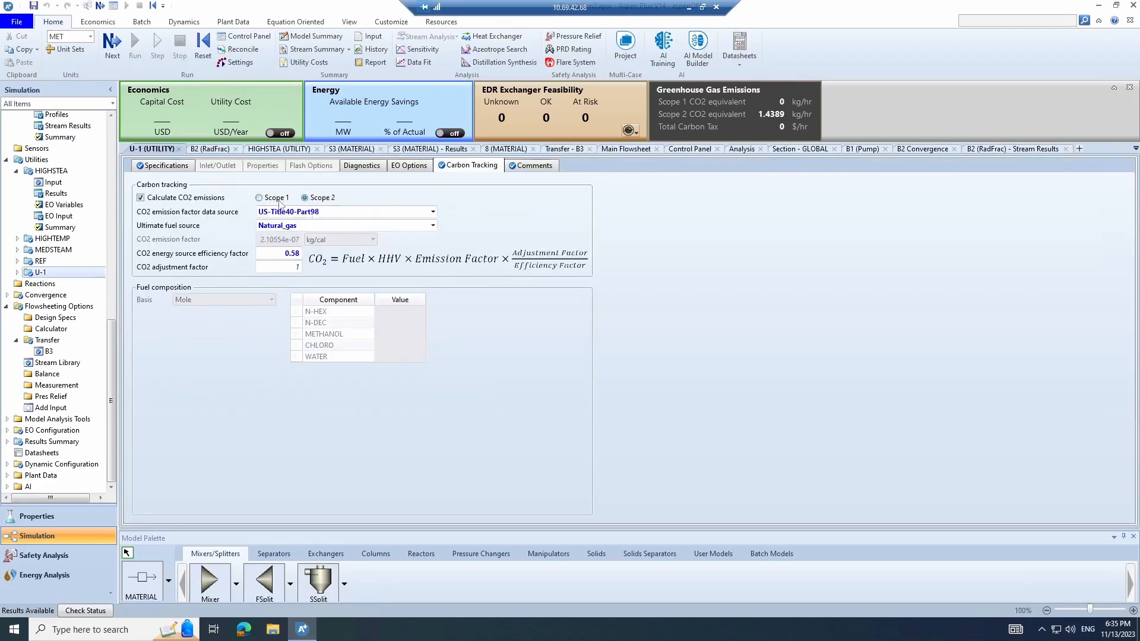
click(279, 199)
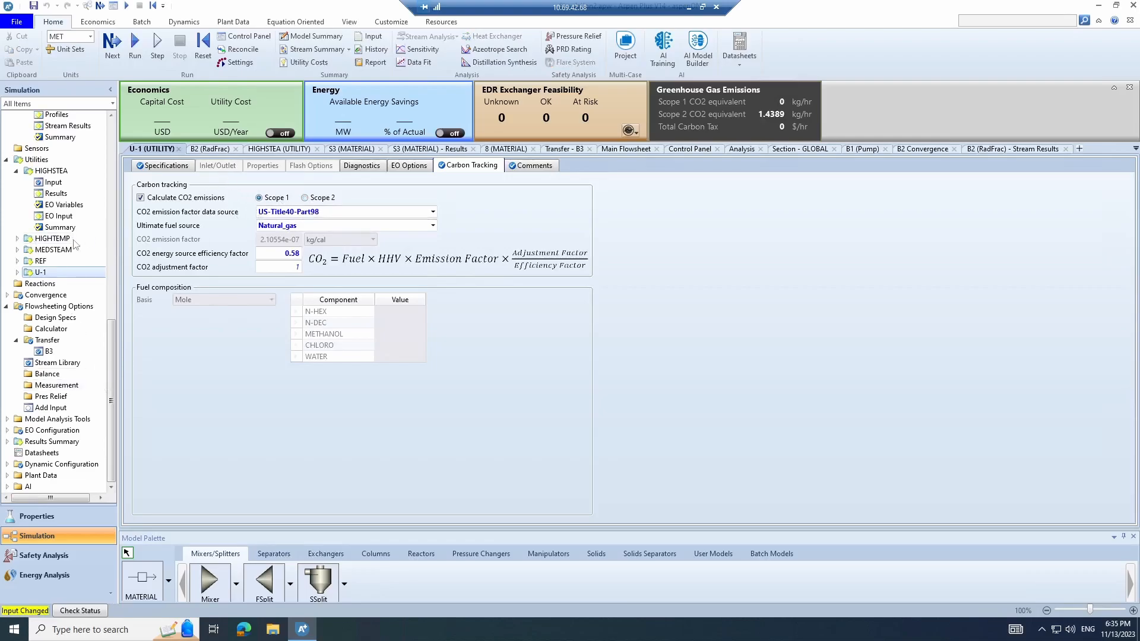
click(135, 45)
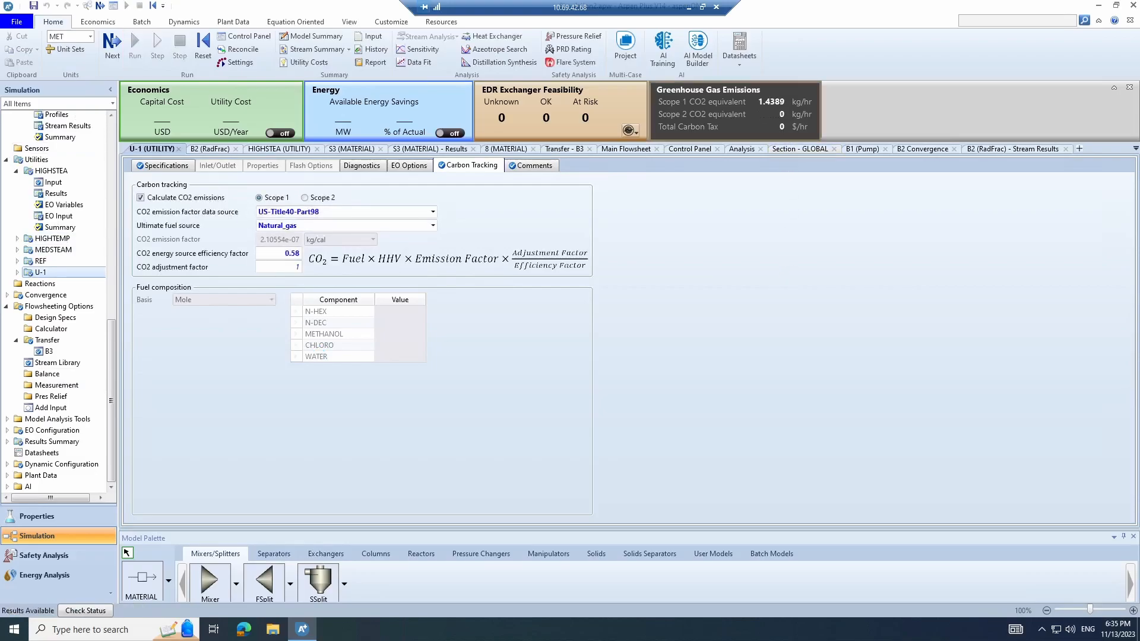
Set the carbon tracking of utility U-1 back to Scope 2 and rerun the simulation from the main flowsheet
click(305, 197)
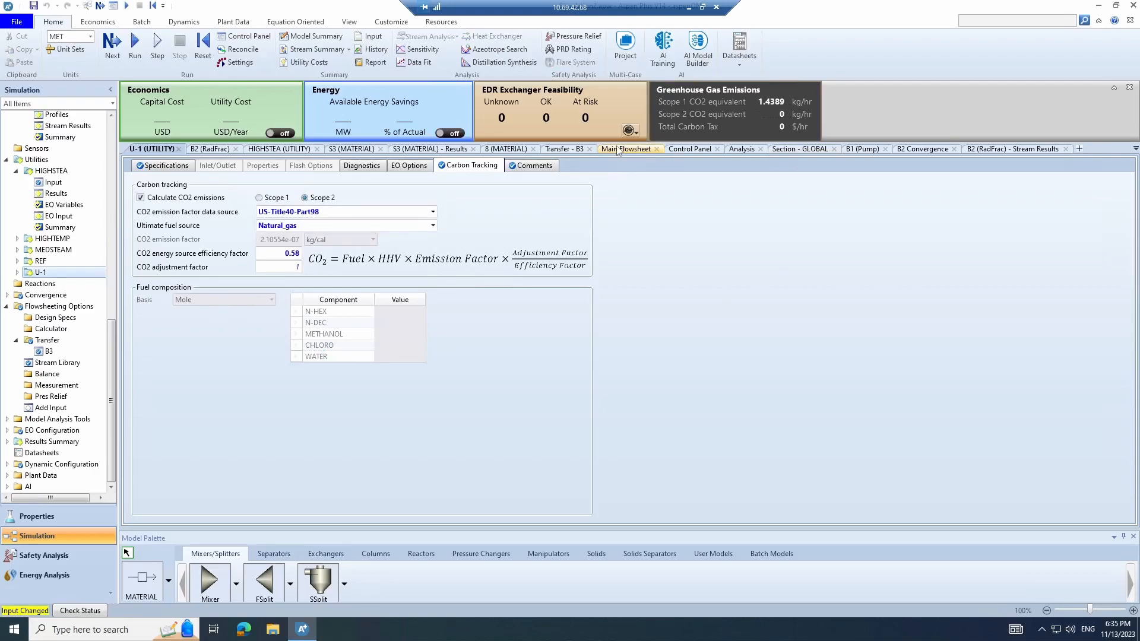
click(620, 149)
click(133, 44)
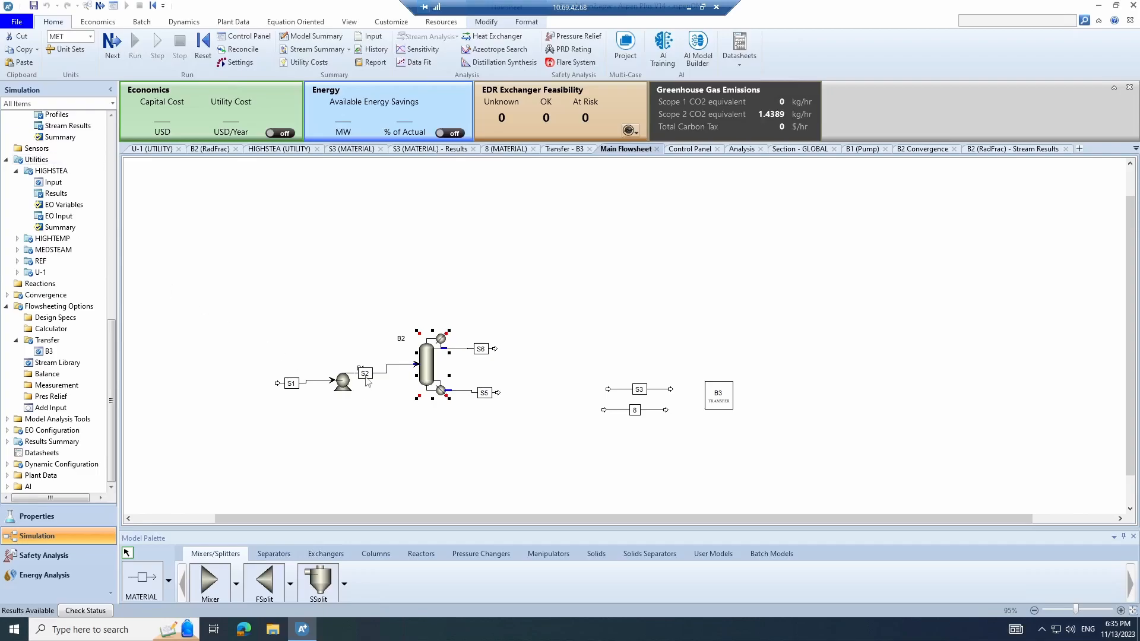
Move the S2 stream label along its line, away from the B1 block label, and deselect it
click(387, 372)
drag(387, 372, 387, 372)
click(215, 272)
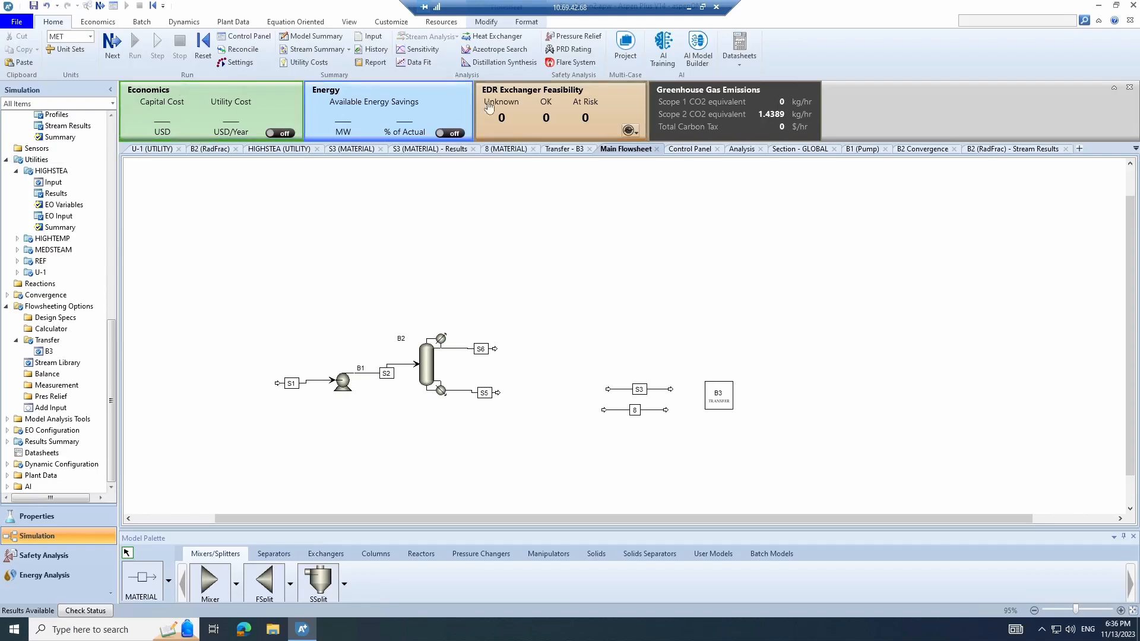
Activate the economic analysis and review its cost summary, equipment and unit operation results
click(284, 134)
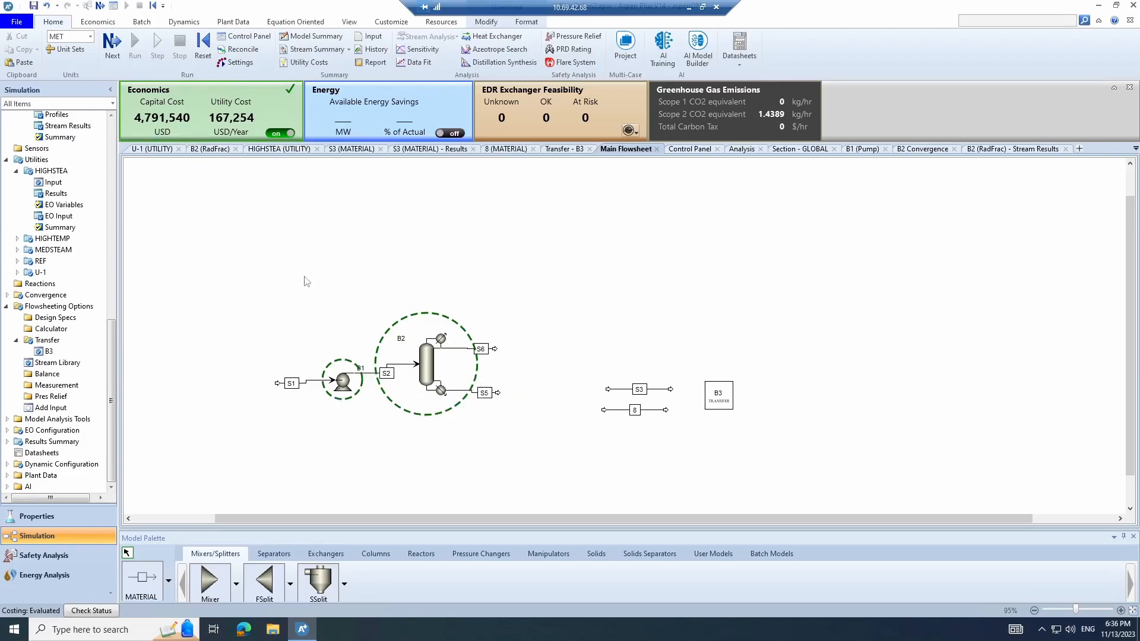
click(202, 98)
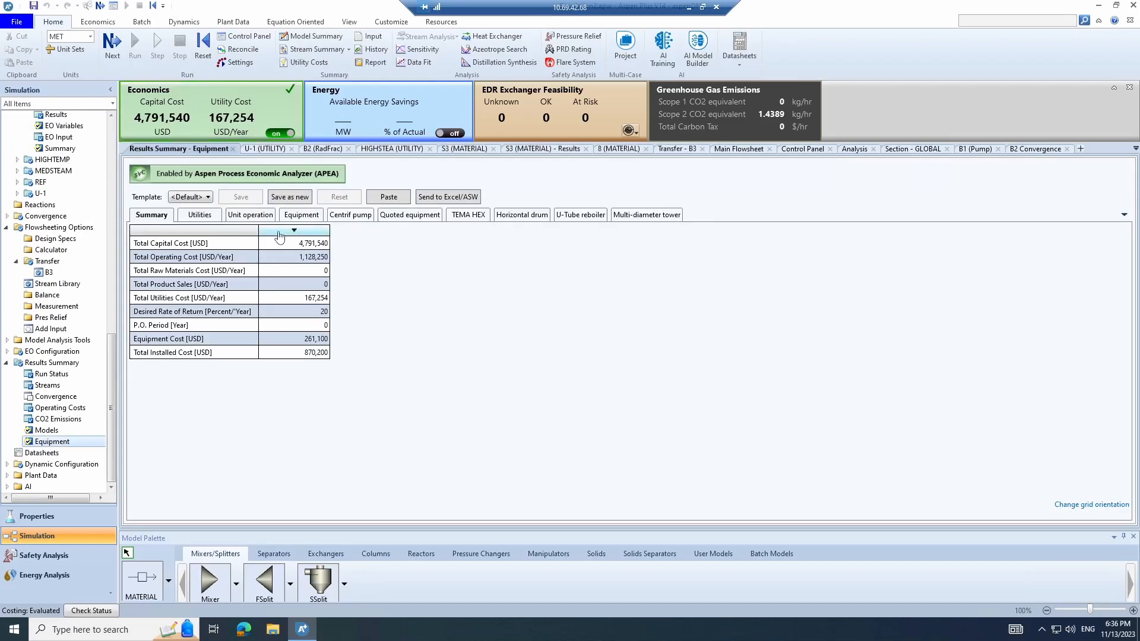
click(290, 217)
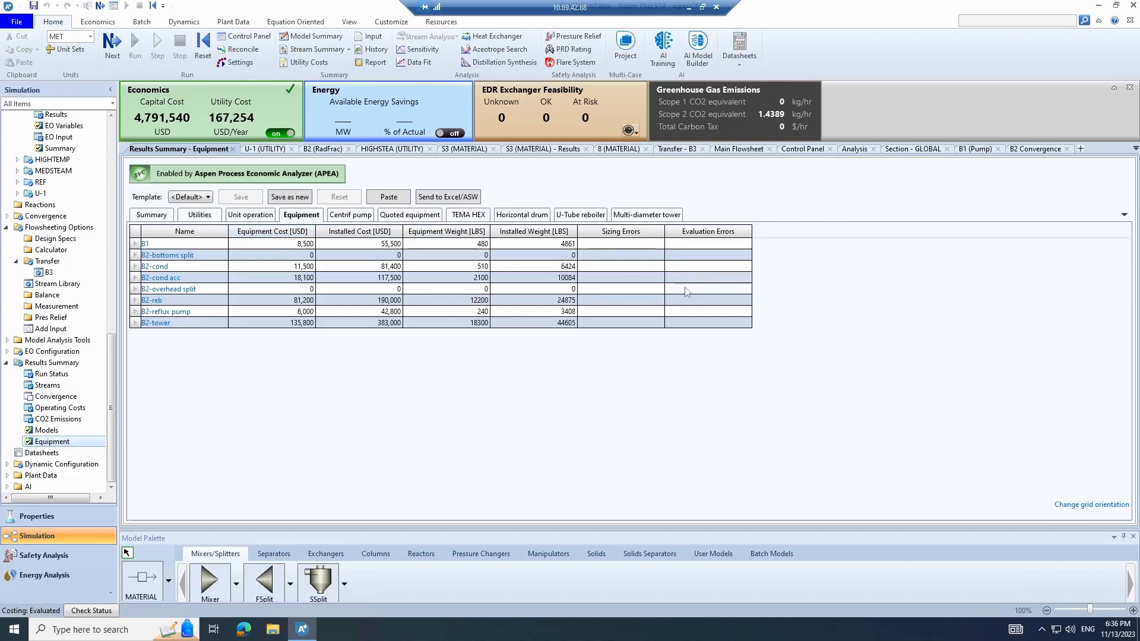
click(250, 214)
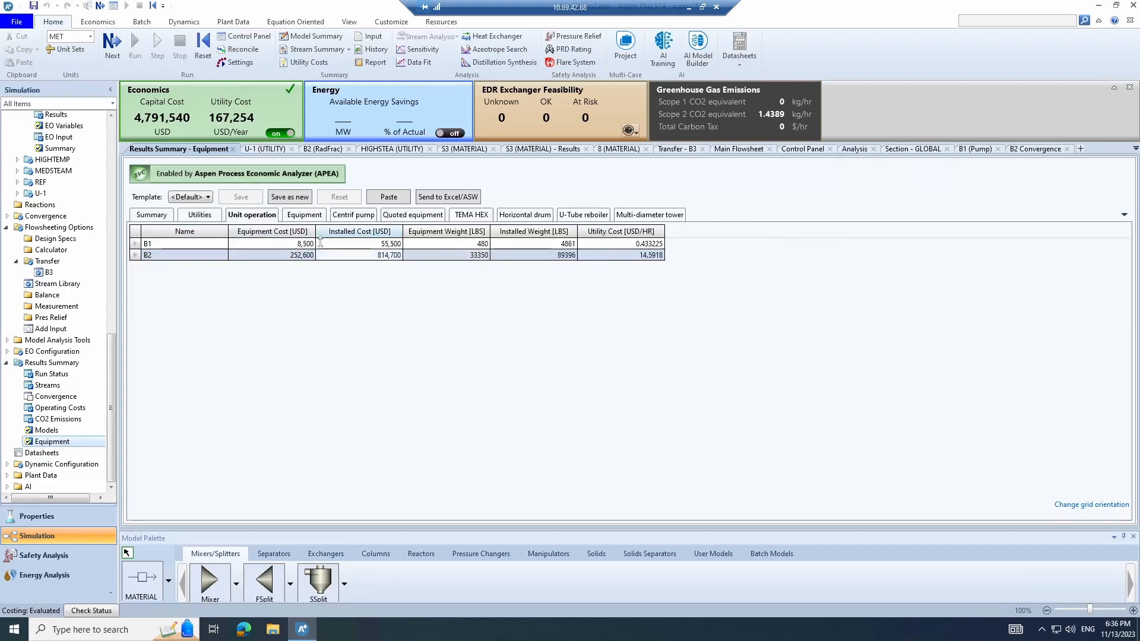
Review the utility results of the economic analysis, checking the electricity rate, hourly cost and cost units
click(199, 216)
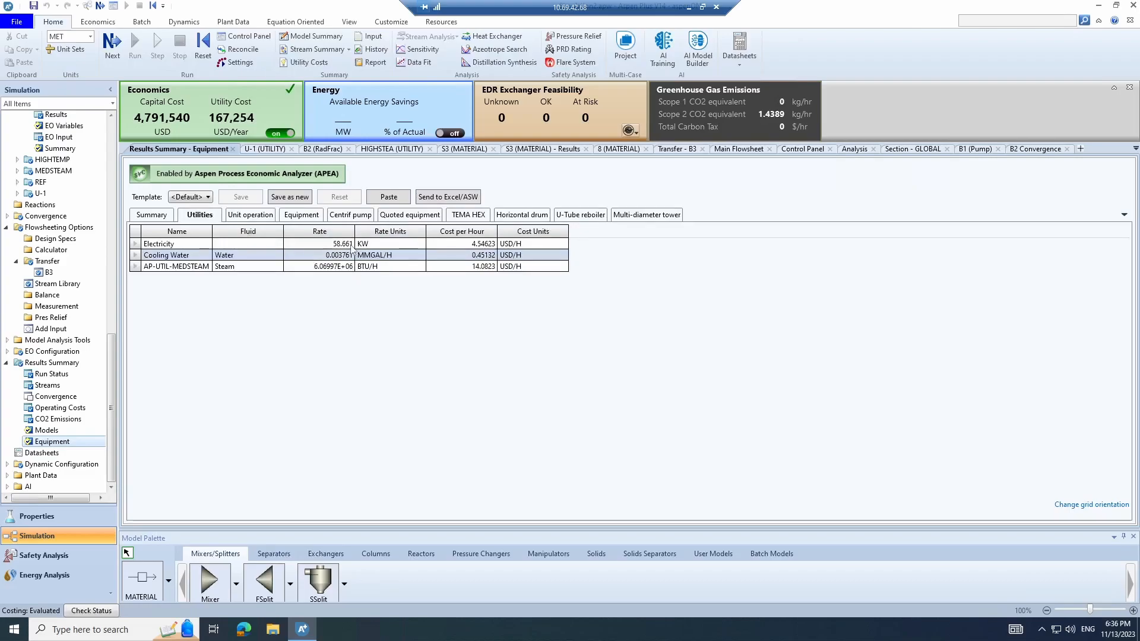
click(351, 245)
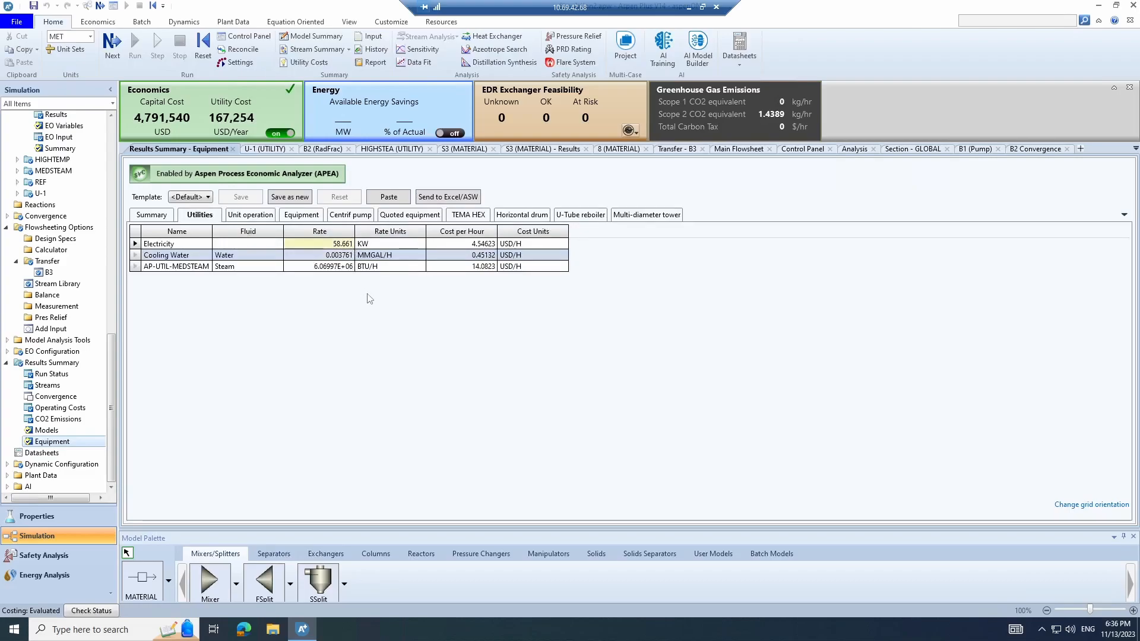
click(485, 249)
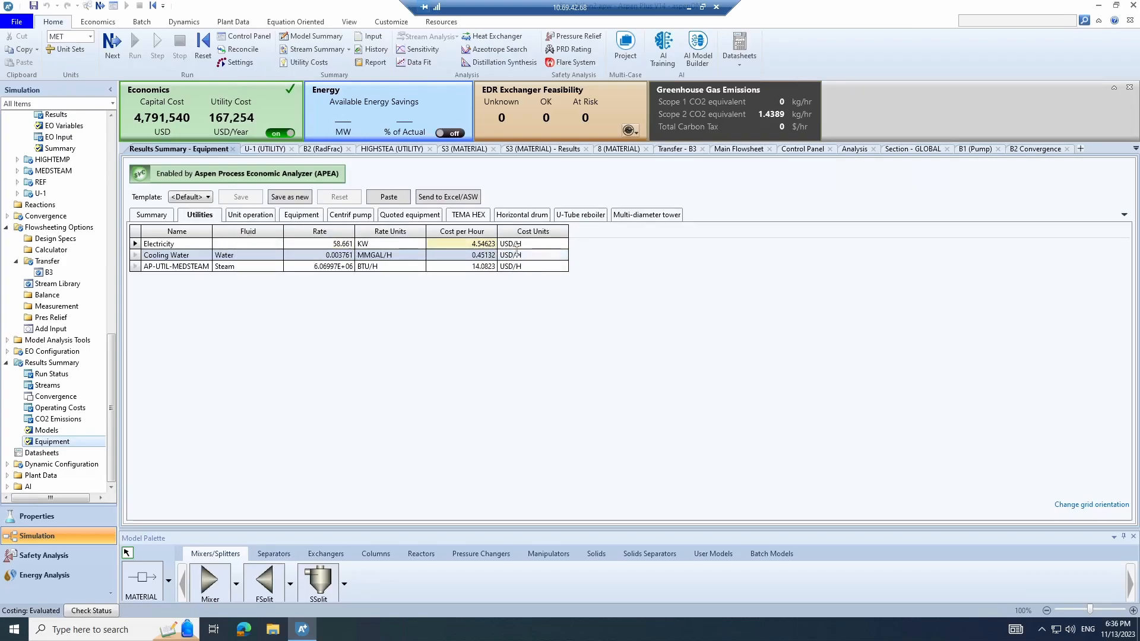
click(537, 248)
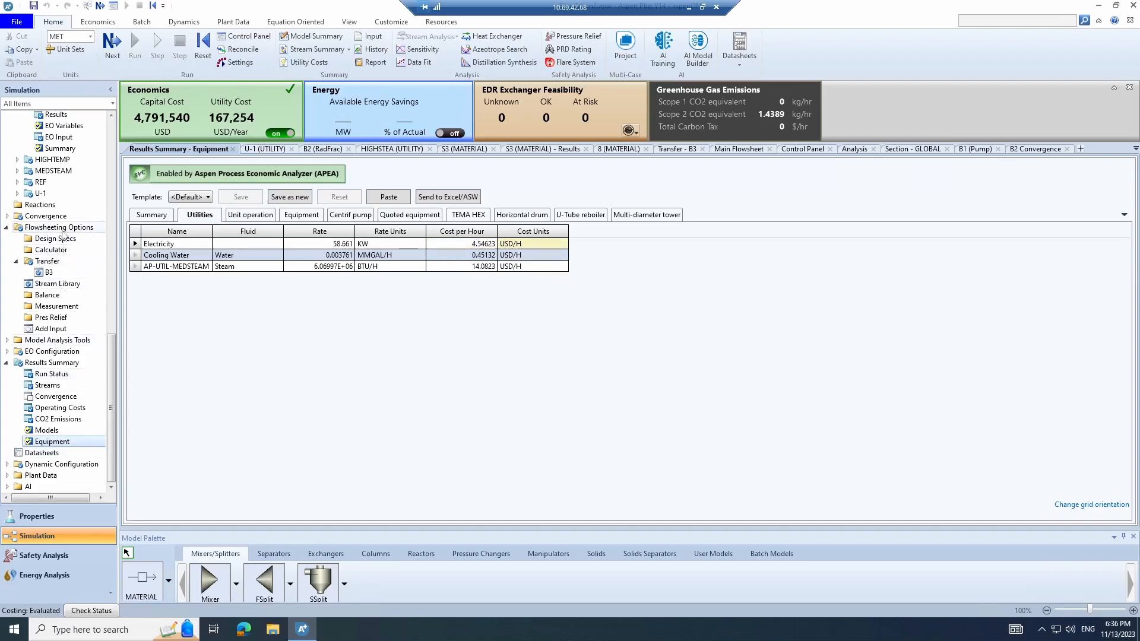
Set the purchase price of electricity utility U-1 to 0.1 $/kWhr and rerun the simulation
click(40, 194)
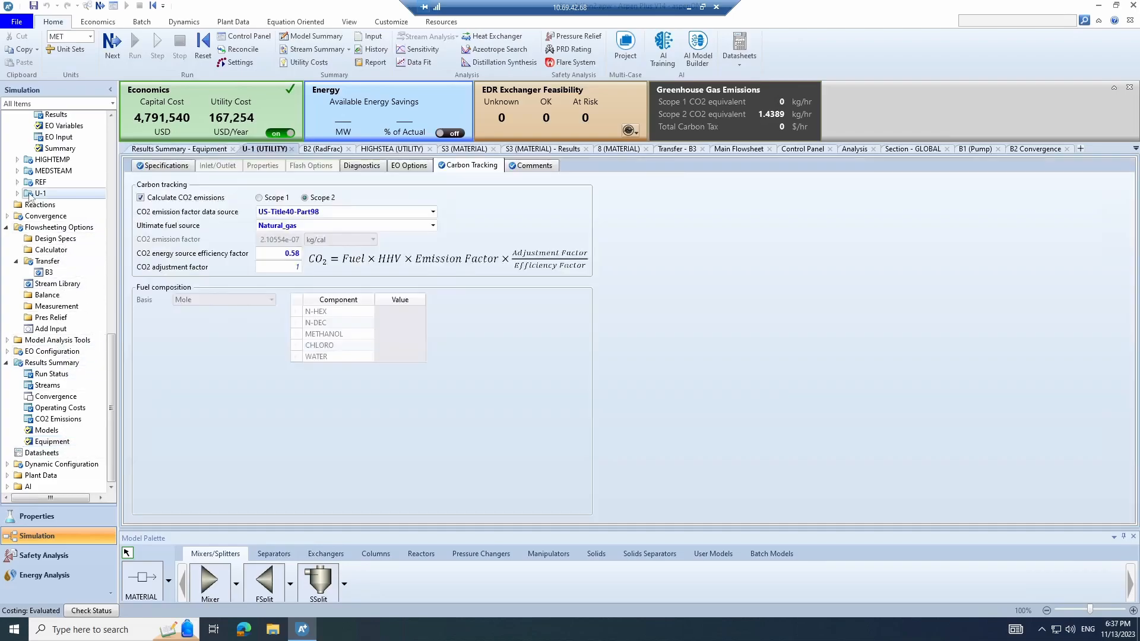
click(167, 167)
click(265, 216)
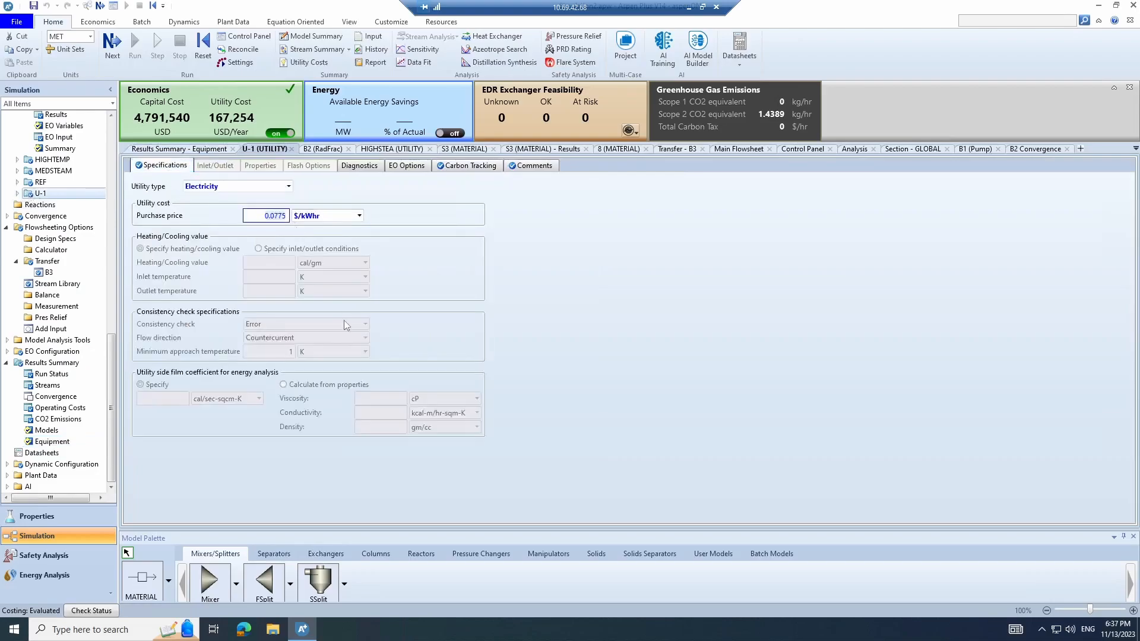
mouse_move(344, 321)
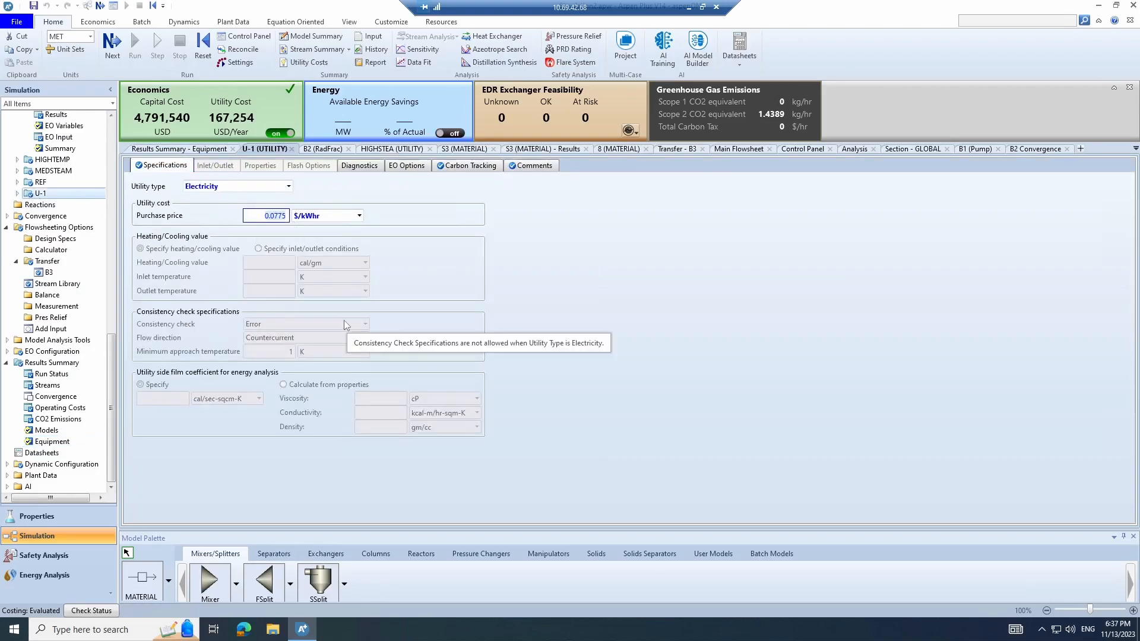
text(0.1)
key(Return)
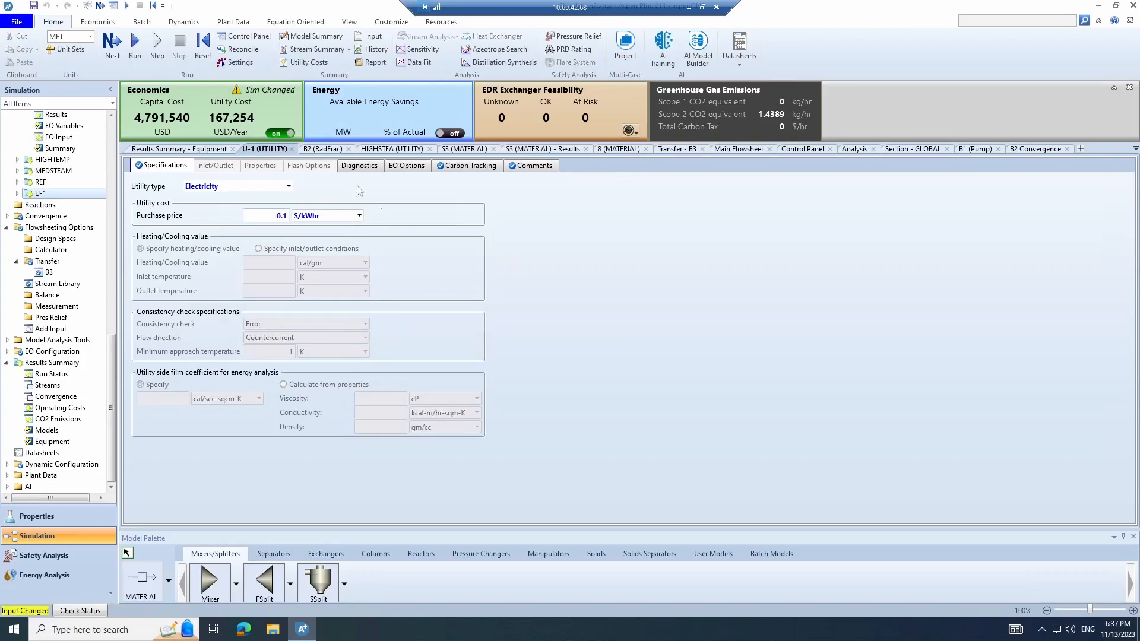
click(135, 53)
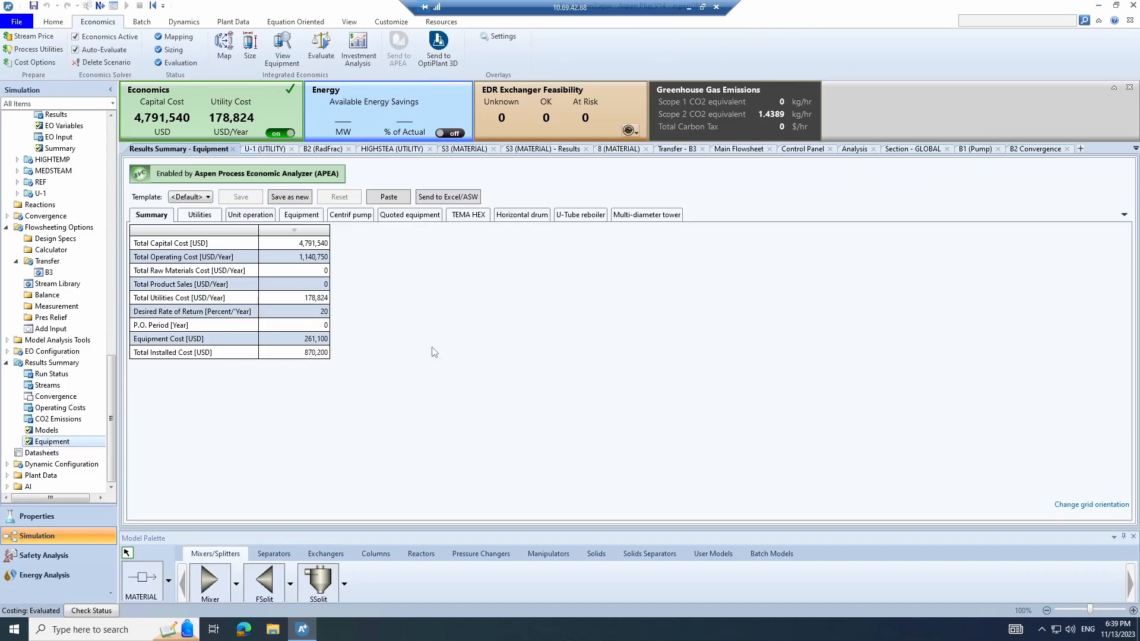
Activate the energy analysis and place a Heater block on the main flowsheet just after column stream S5
click(449, 133)
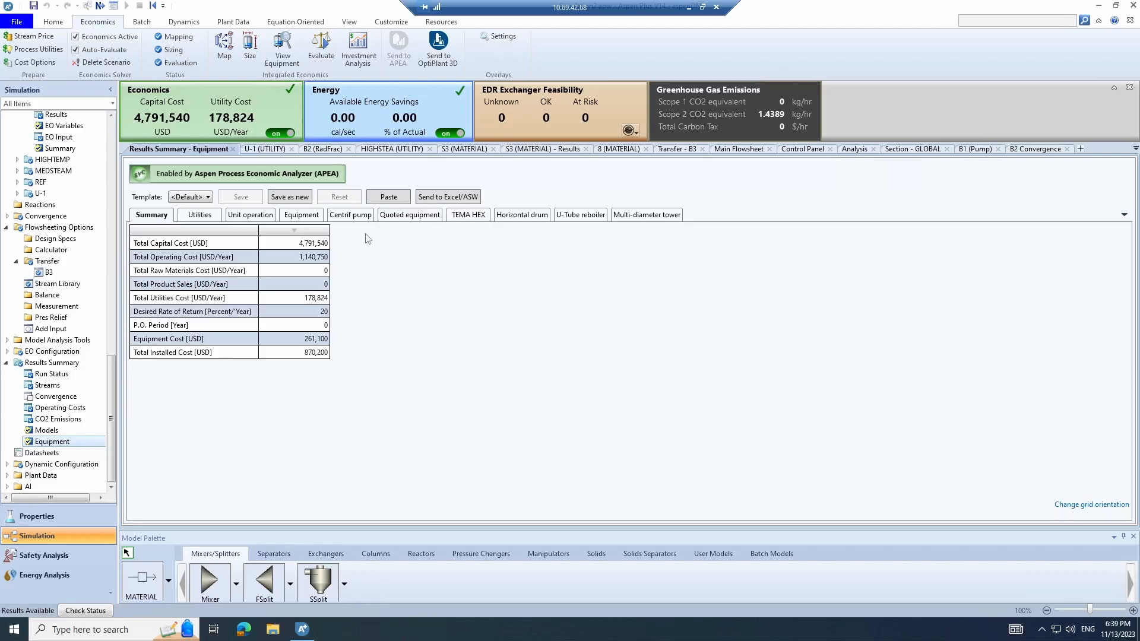
click(753, 151)
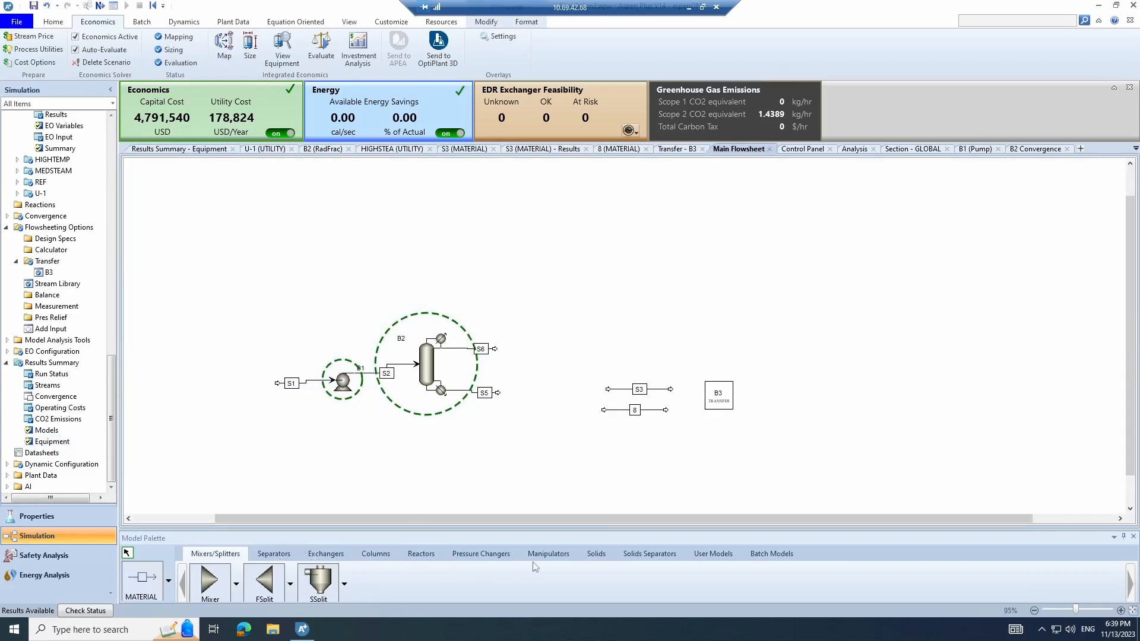
click(274, 554)
click(325, 554)
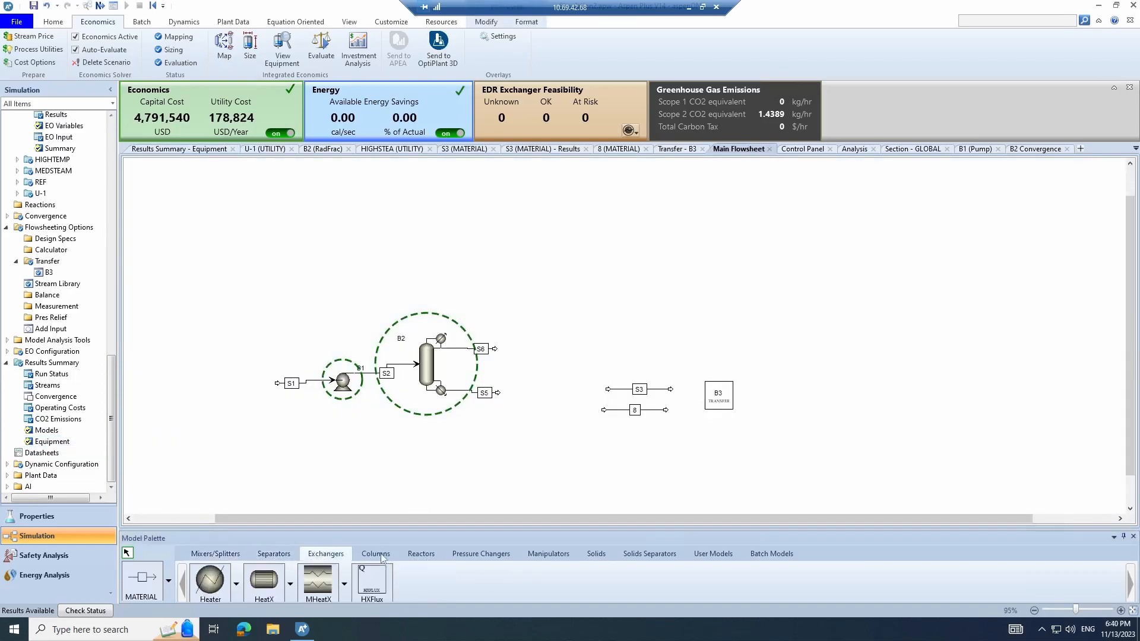
click(523, 390)
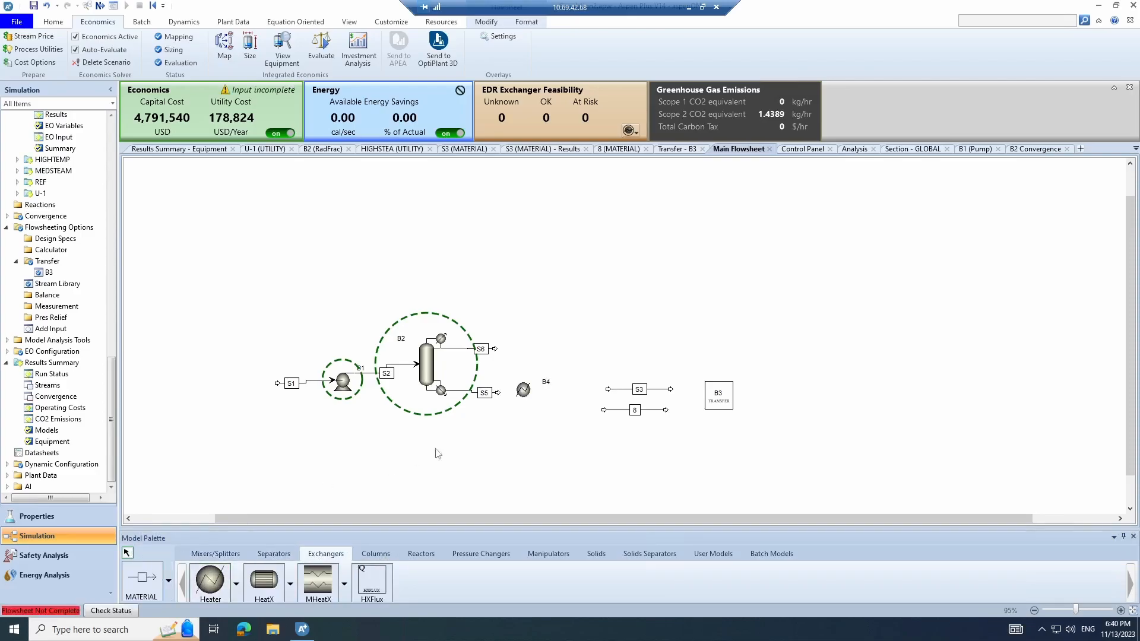
Reconnect the destination of stream S5 to the inlet of heater B4
click(497, 393)
right_click(498, 394)
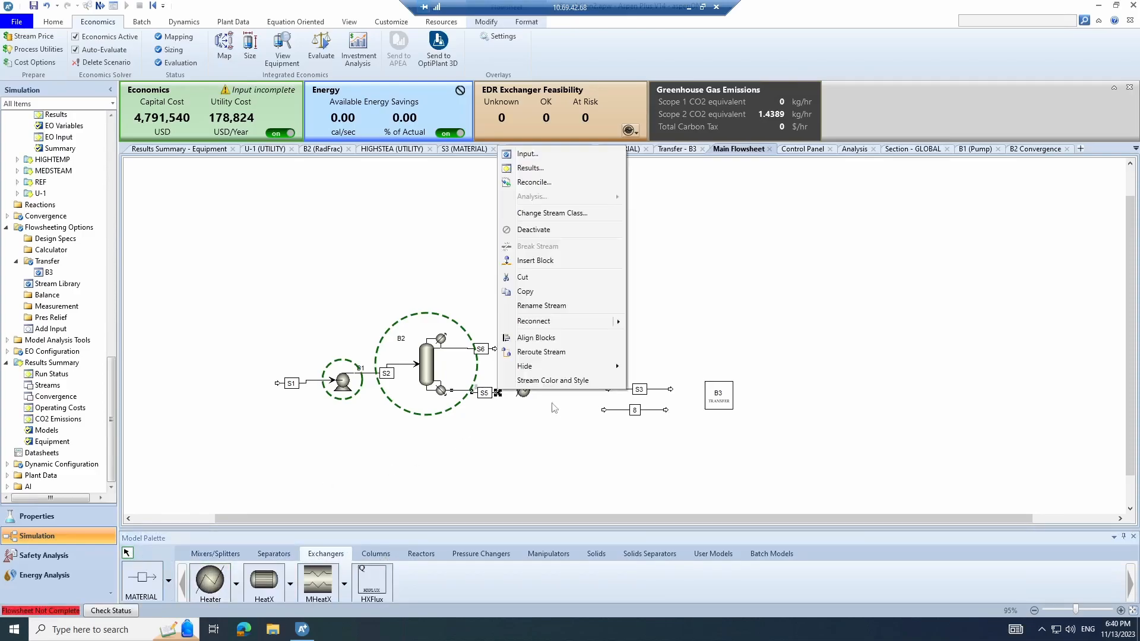
click(534, 323)
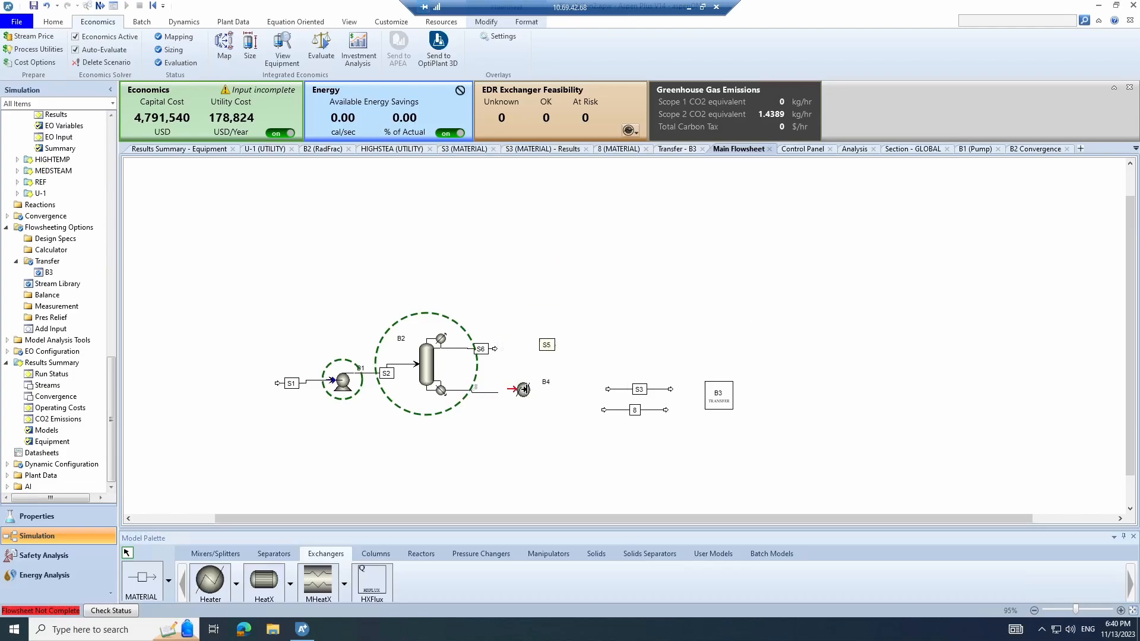
click(512, 389)
Add a material product stream leaving the outlet of heater B4
click(132, 591)
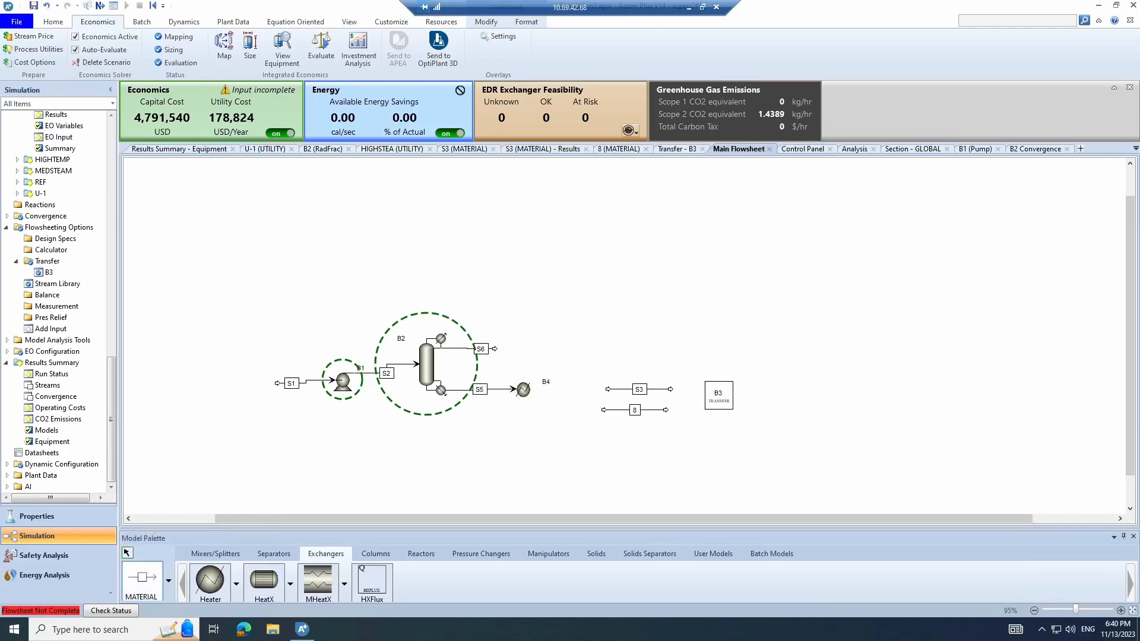
click(532, 390)
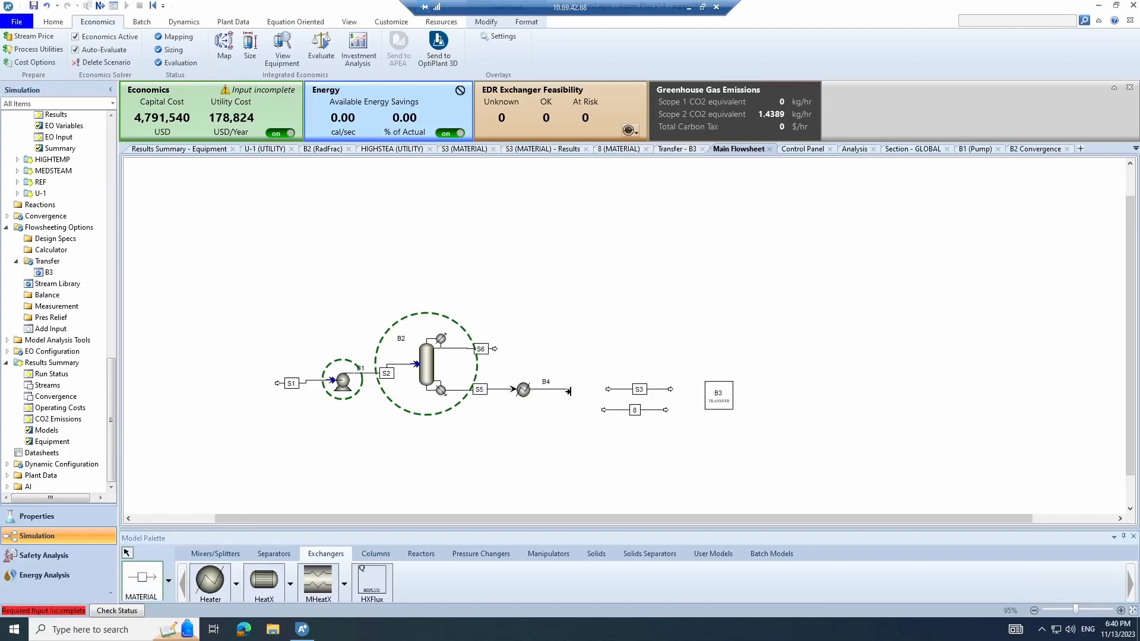
click(570, 390)
key(Escape)
Specify heater B4 with a temperature of 25 C and a pressure of 1 atm, and rerun the simulation
click(525, 390)
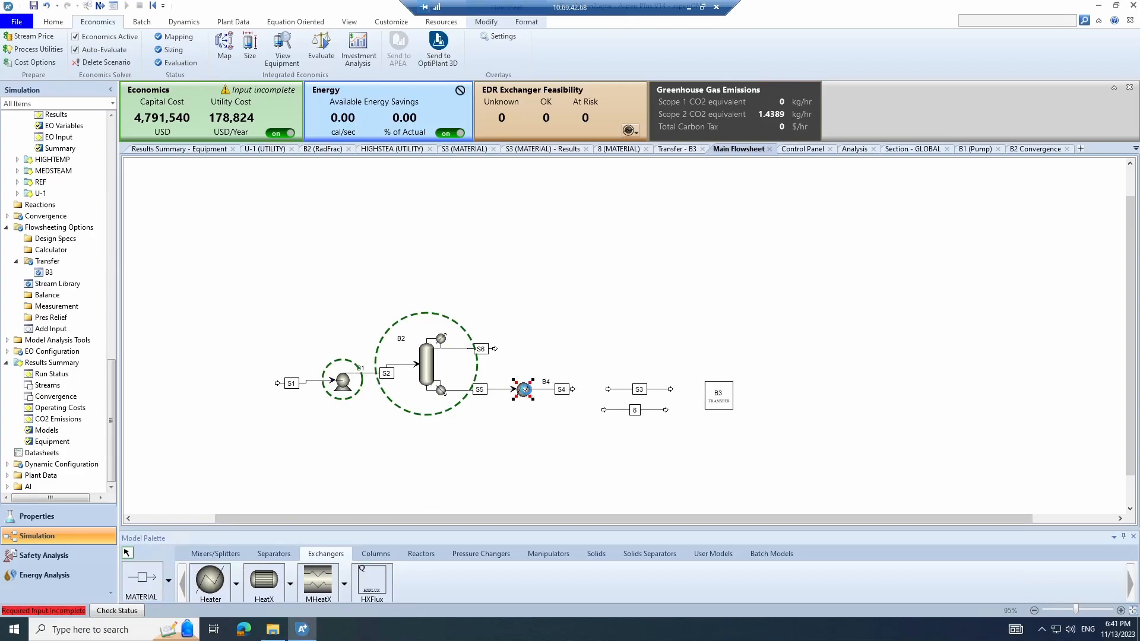
double_click(524, 390)
click(354, 237)
click(345, 250)
click(293, 235)
text(25)
key(Tab)
text(1)
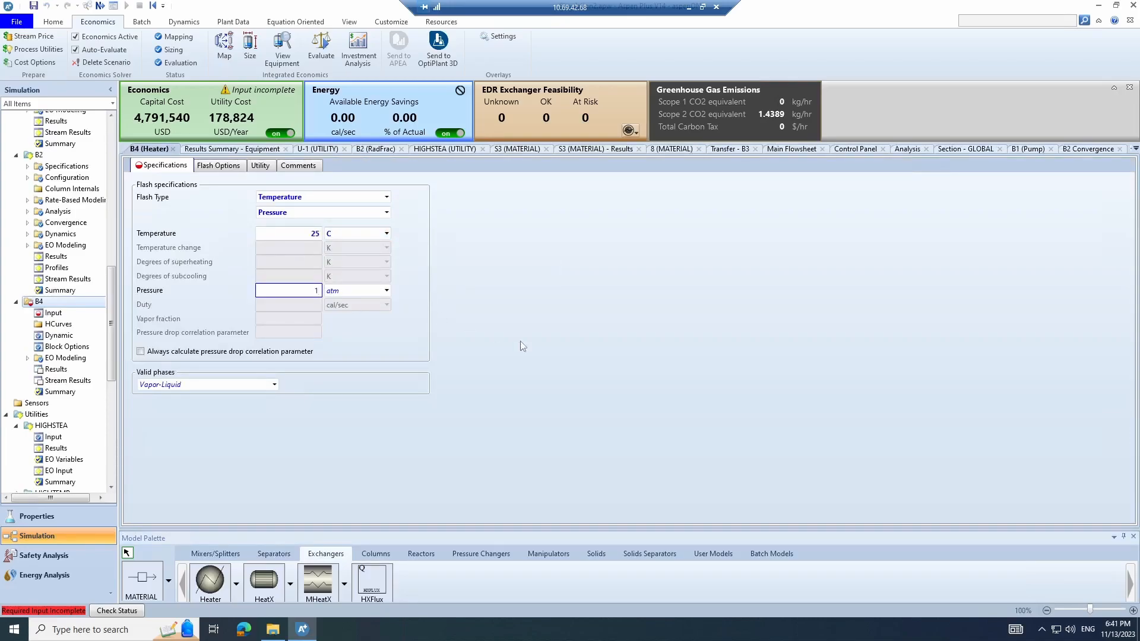
key(Return)
key(F5)
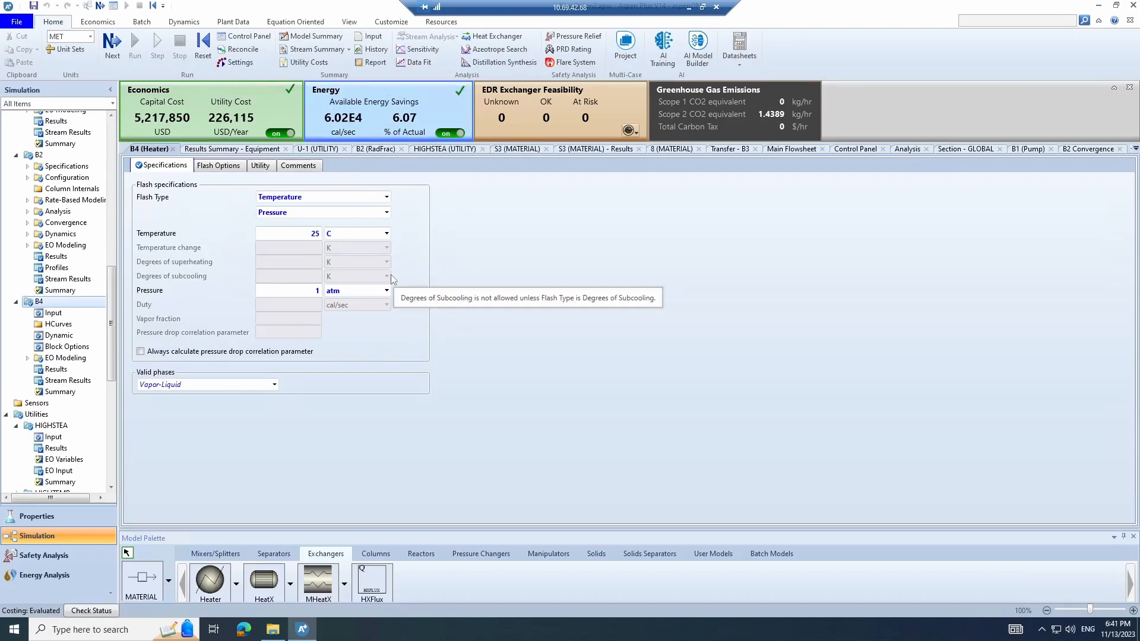
Review the energy analysis results, covering the savings summary, design changes, configuration, exchangers and utilities
click(378, 130)
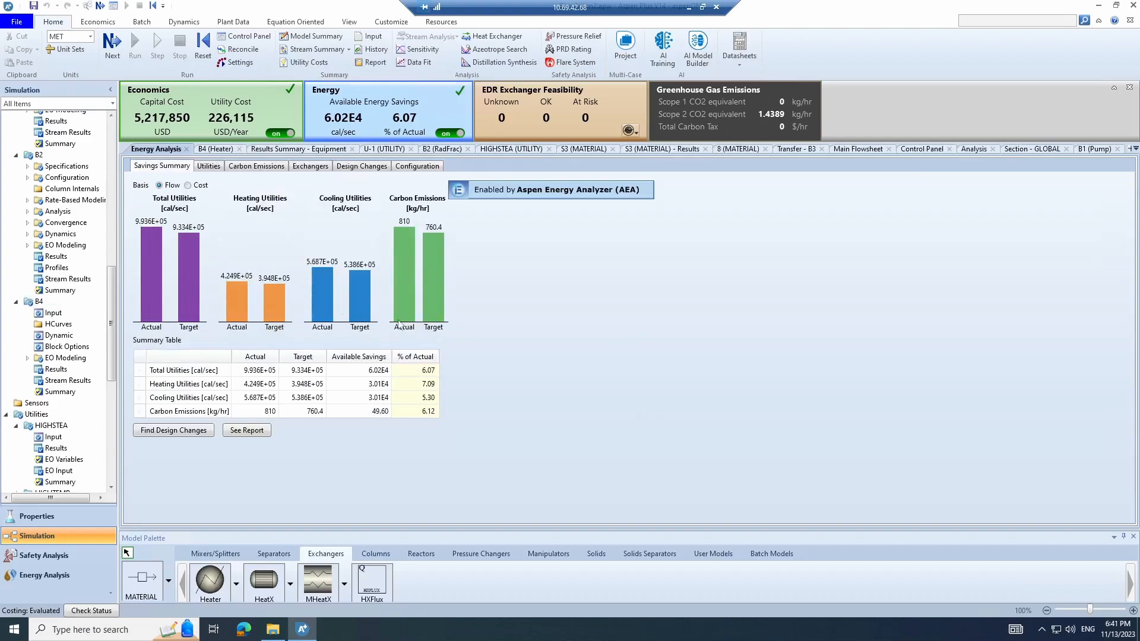
click(354, 171)
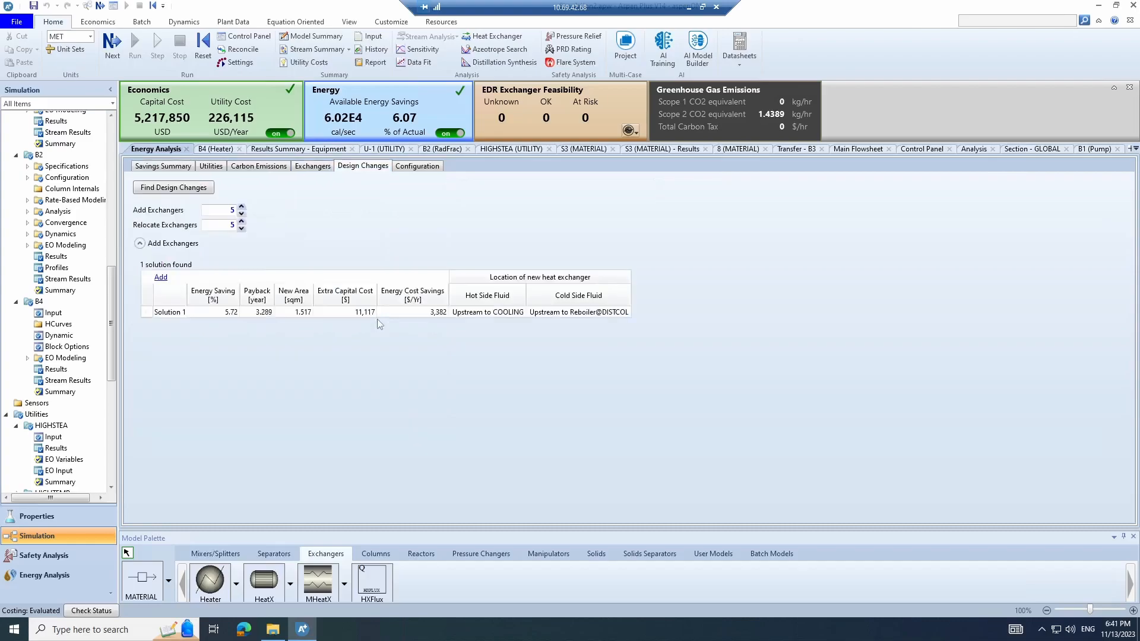
click(414, 168)
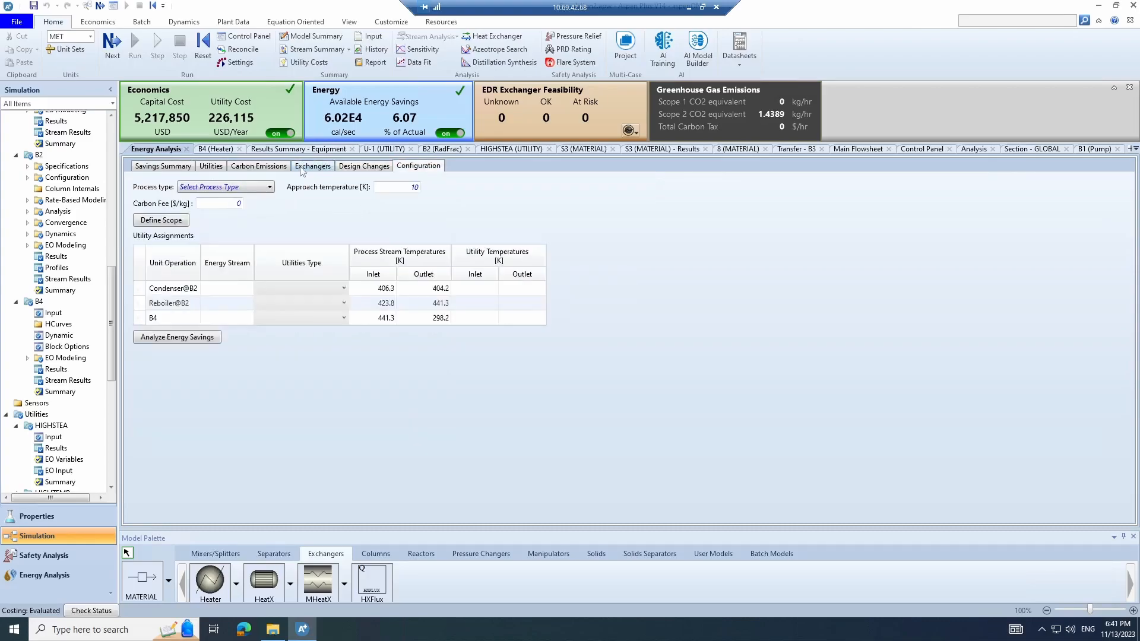
click(304, 169)
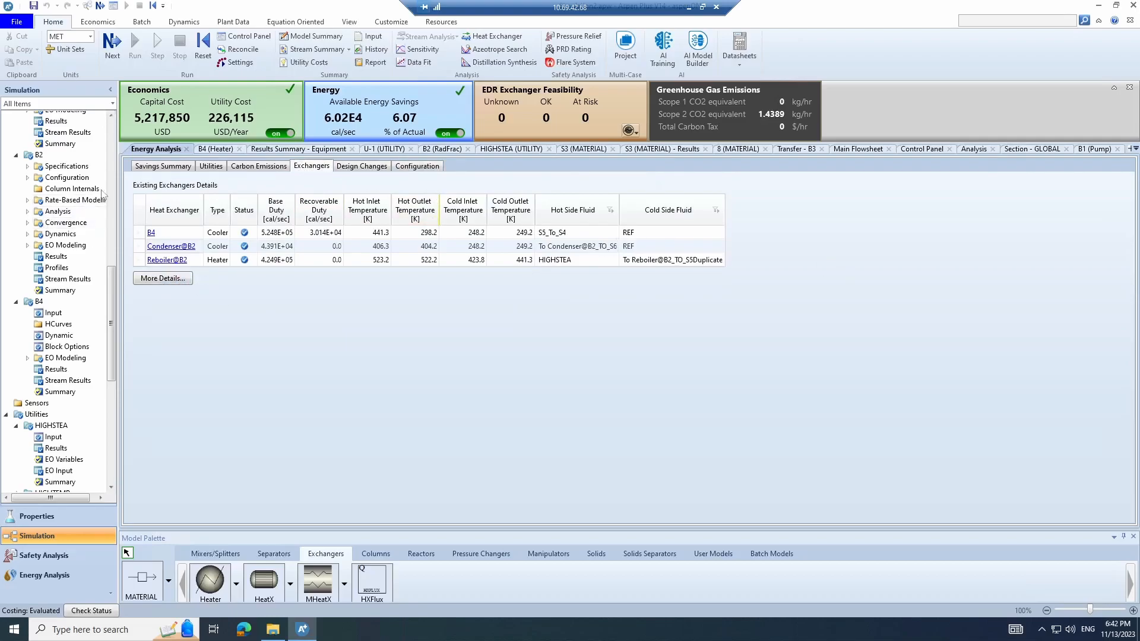
click(210, 167)
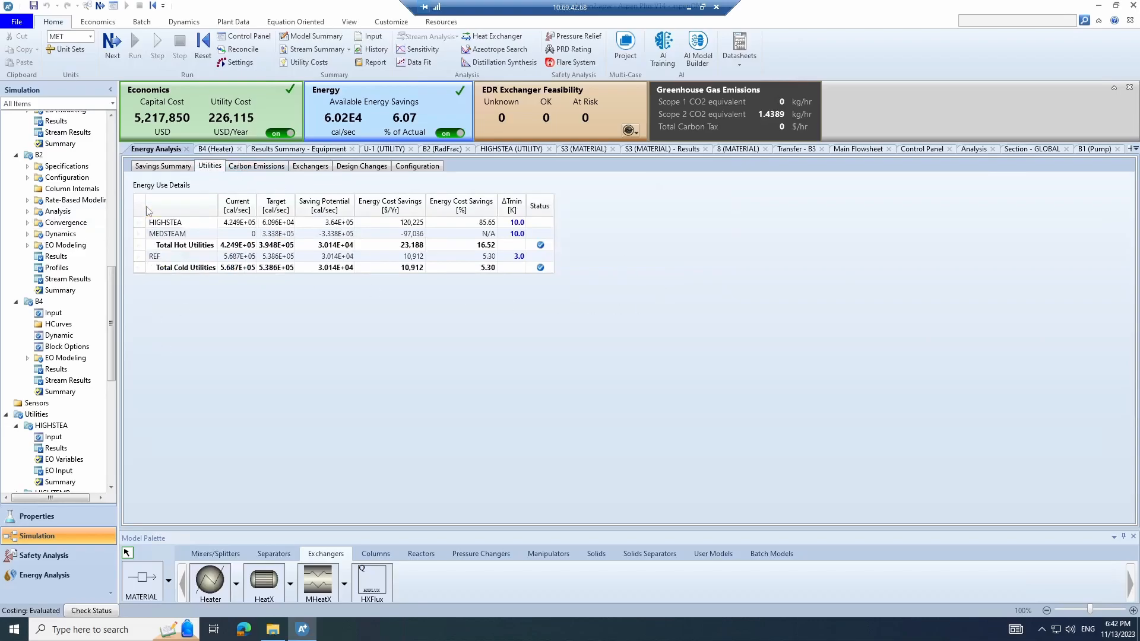
click(155, 168)
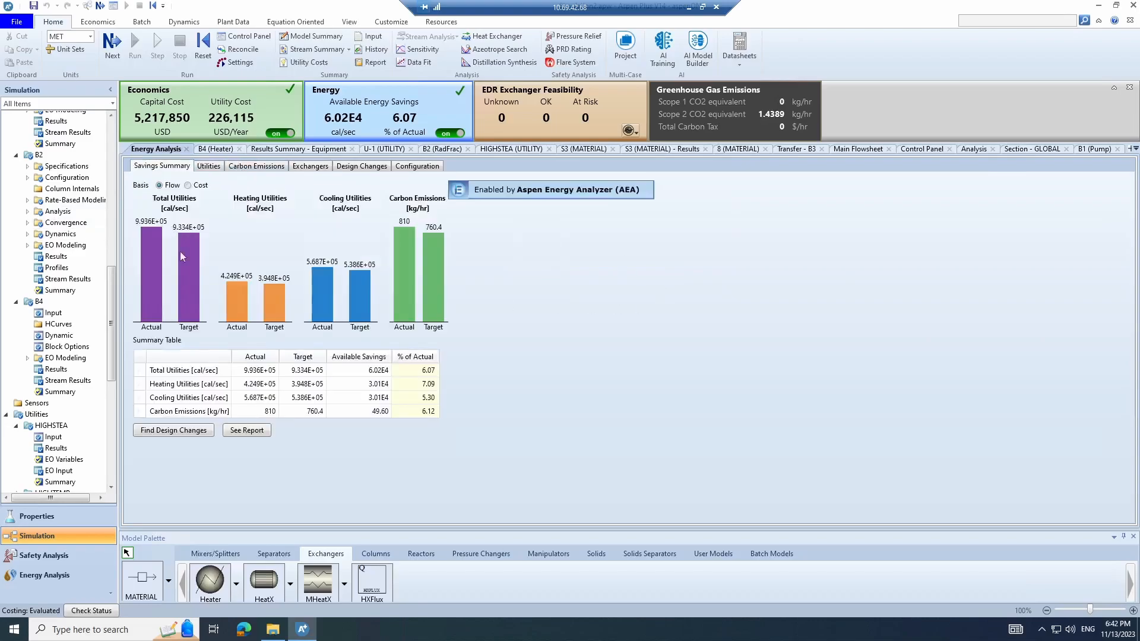
Find design changes for the flowsheet from the energy savings summary
click(166, 434)
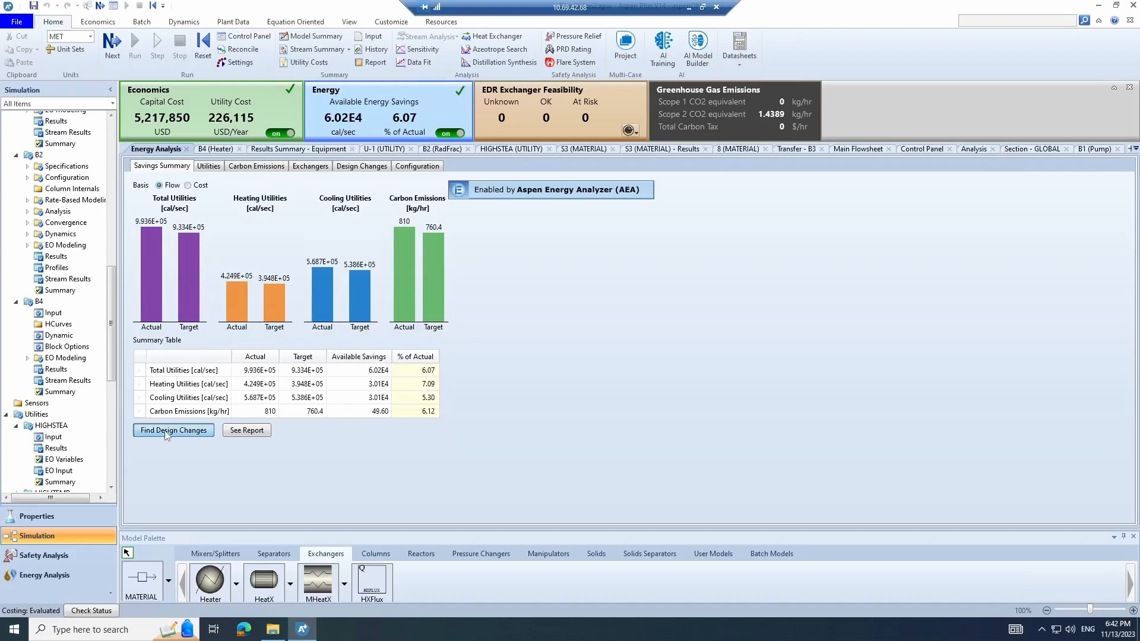